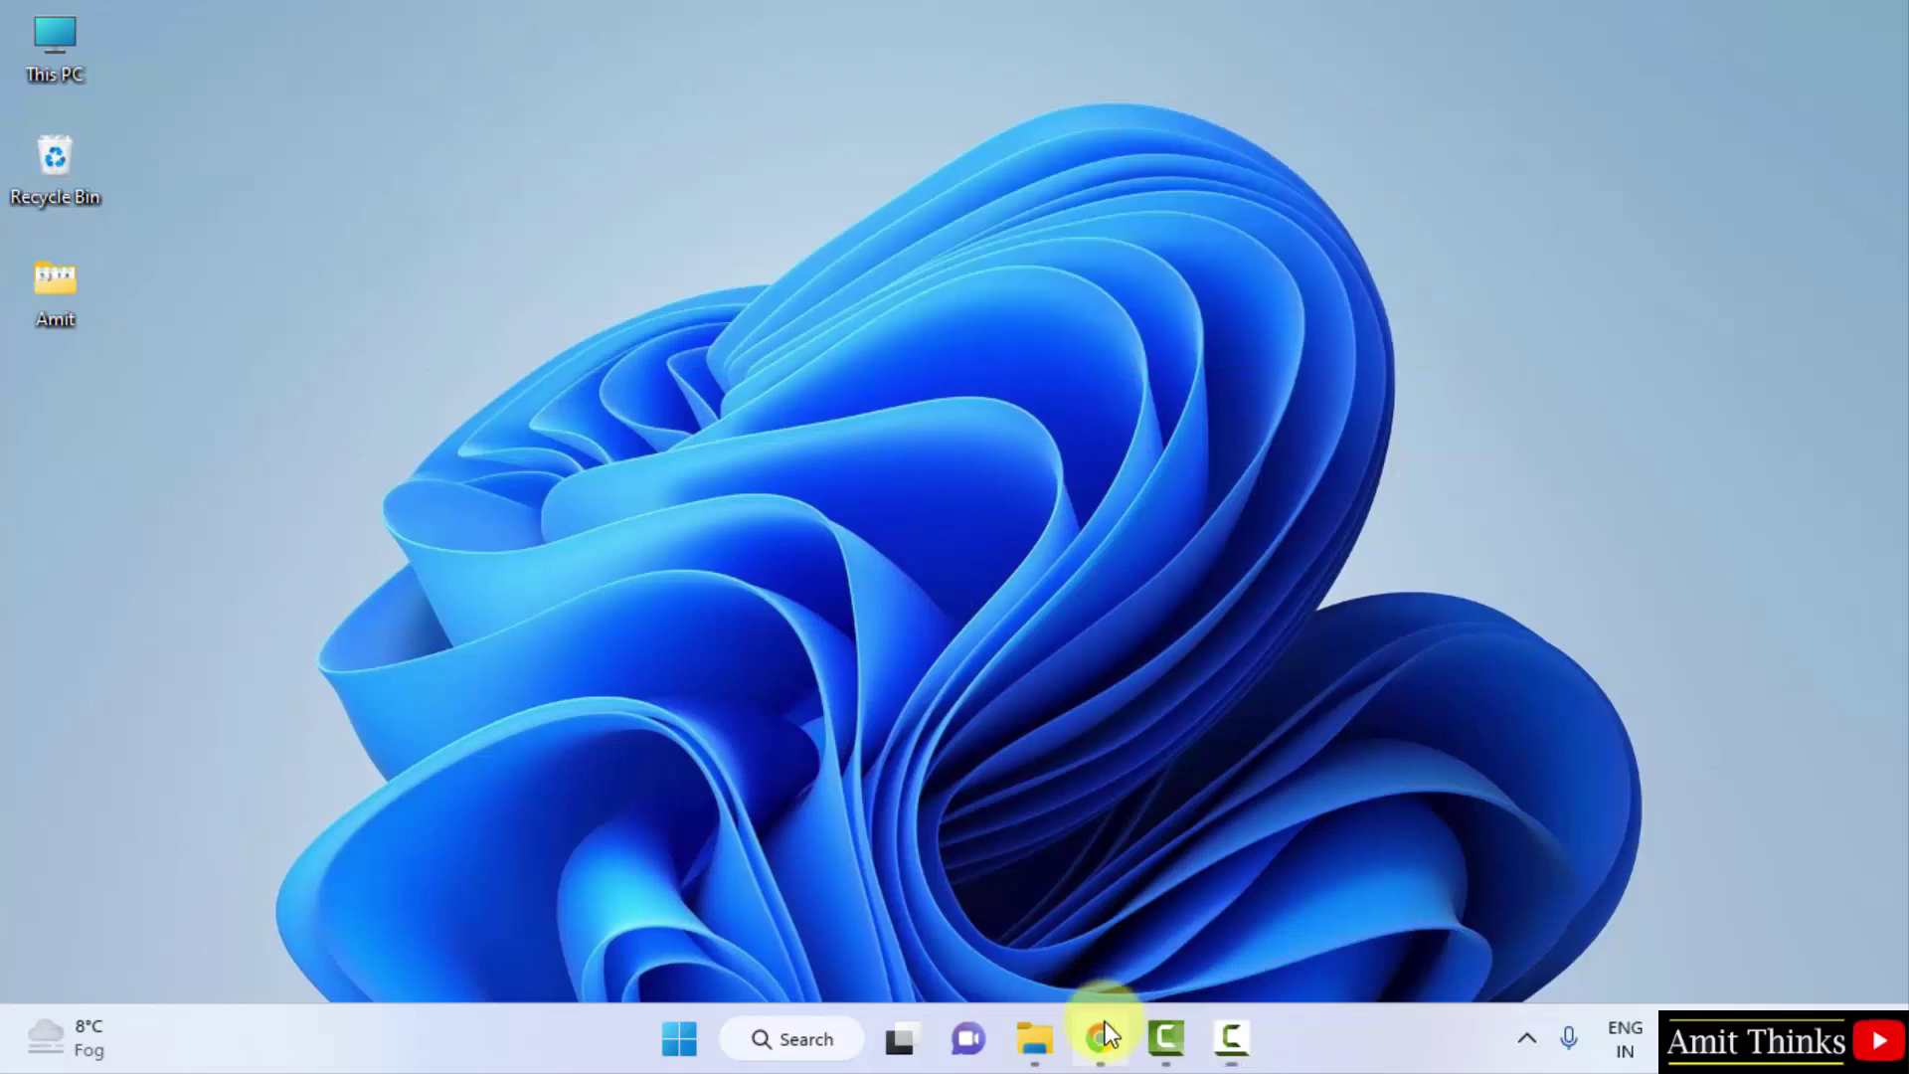
Google 'oracle java' in Chrome and open the 'Java Software | Oracle India' result
{"action": "left_click", "coordinate": [1104, 1034]}
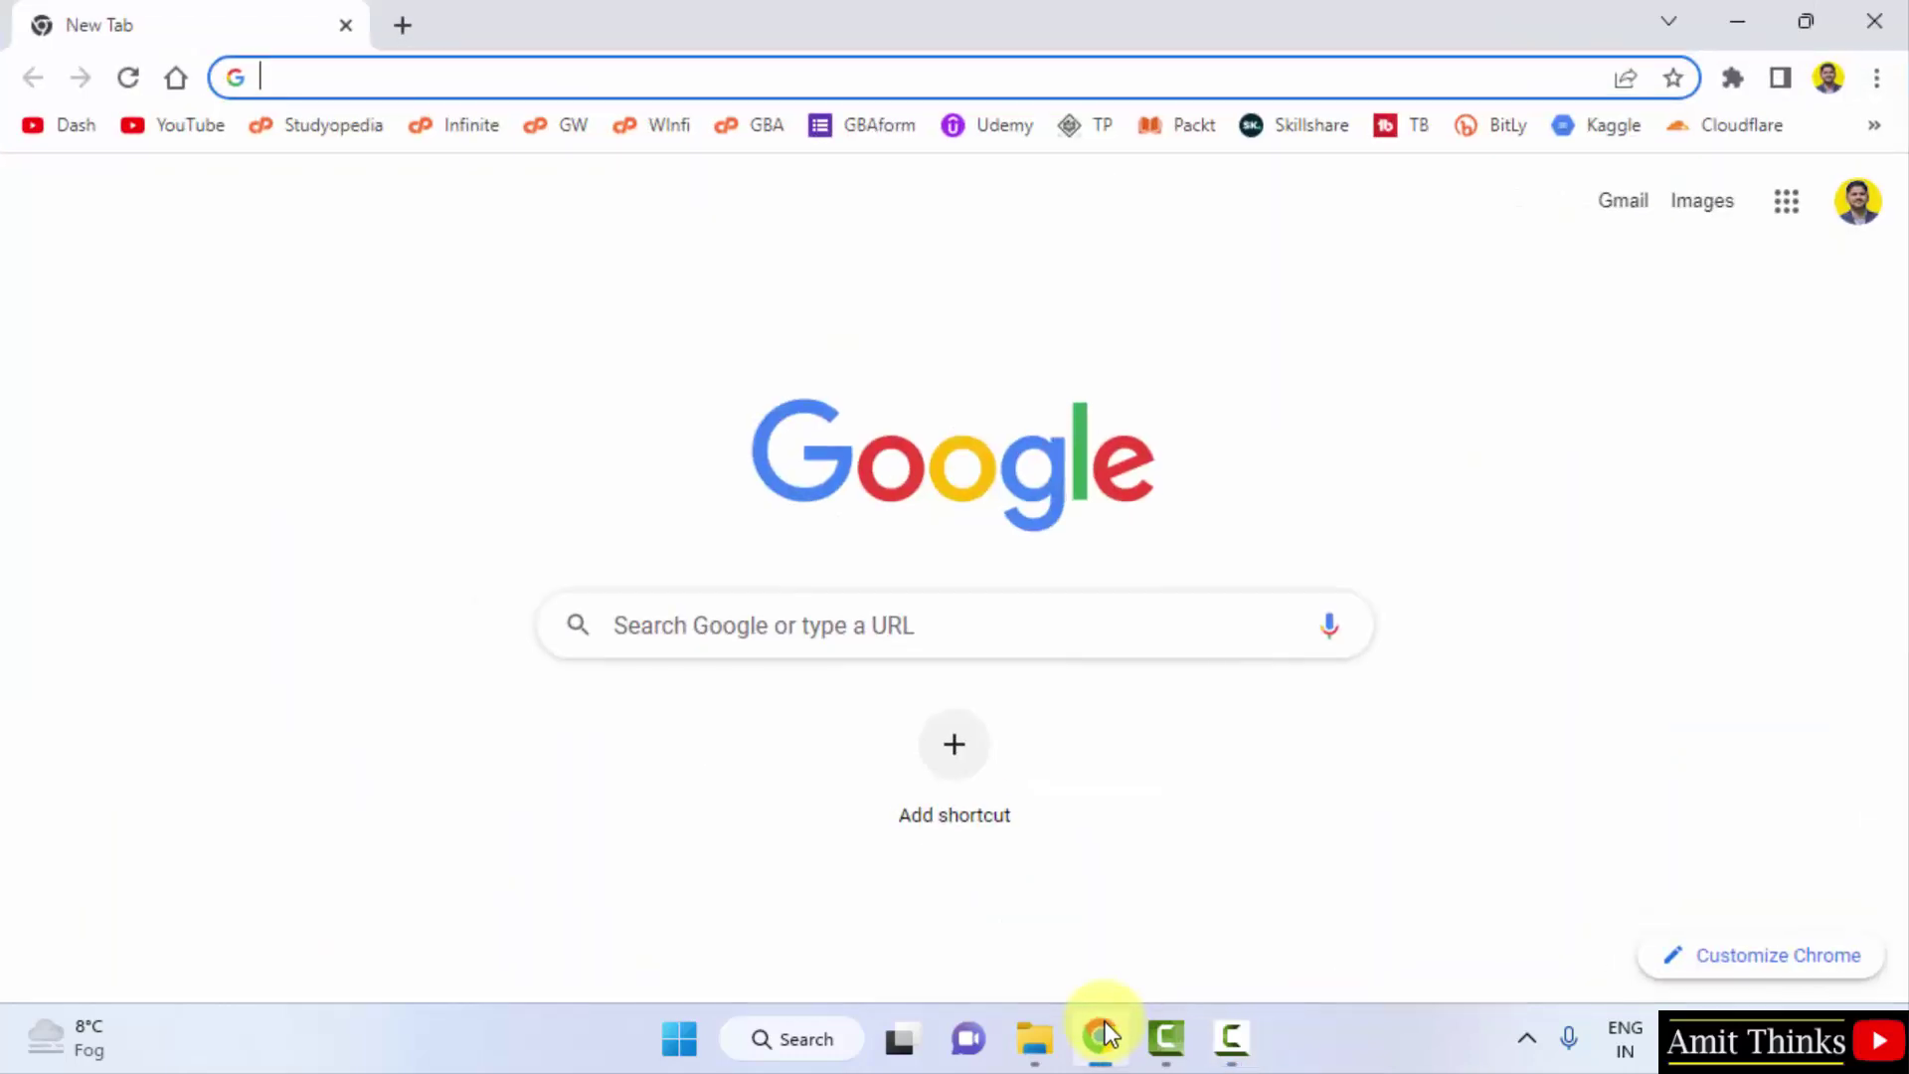
{"action": "left_click", "coordinate": [1023, 635]}
{"action": "type", "text": "oracle java"}
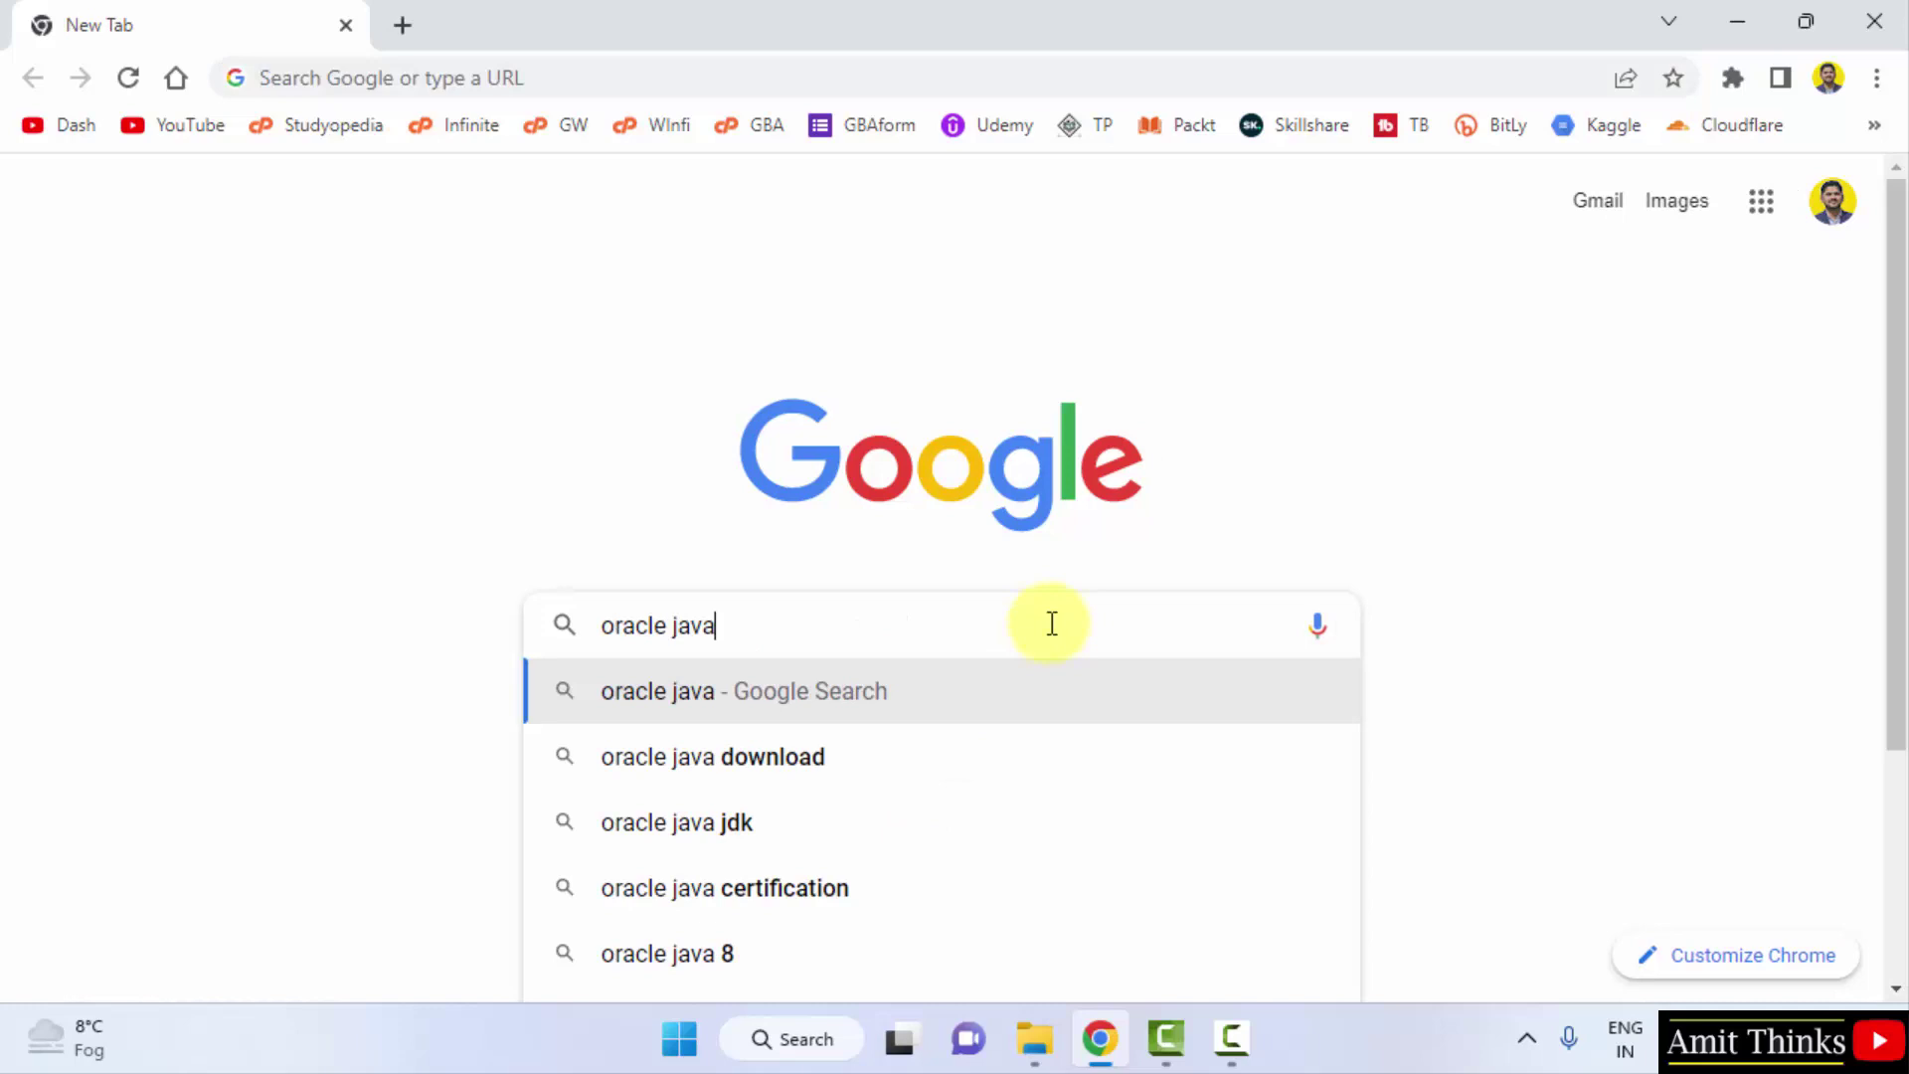
{"action": "key", "text": "Return"}
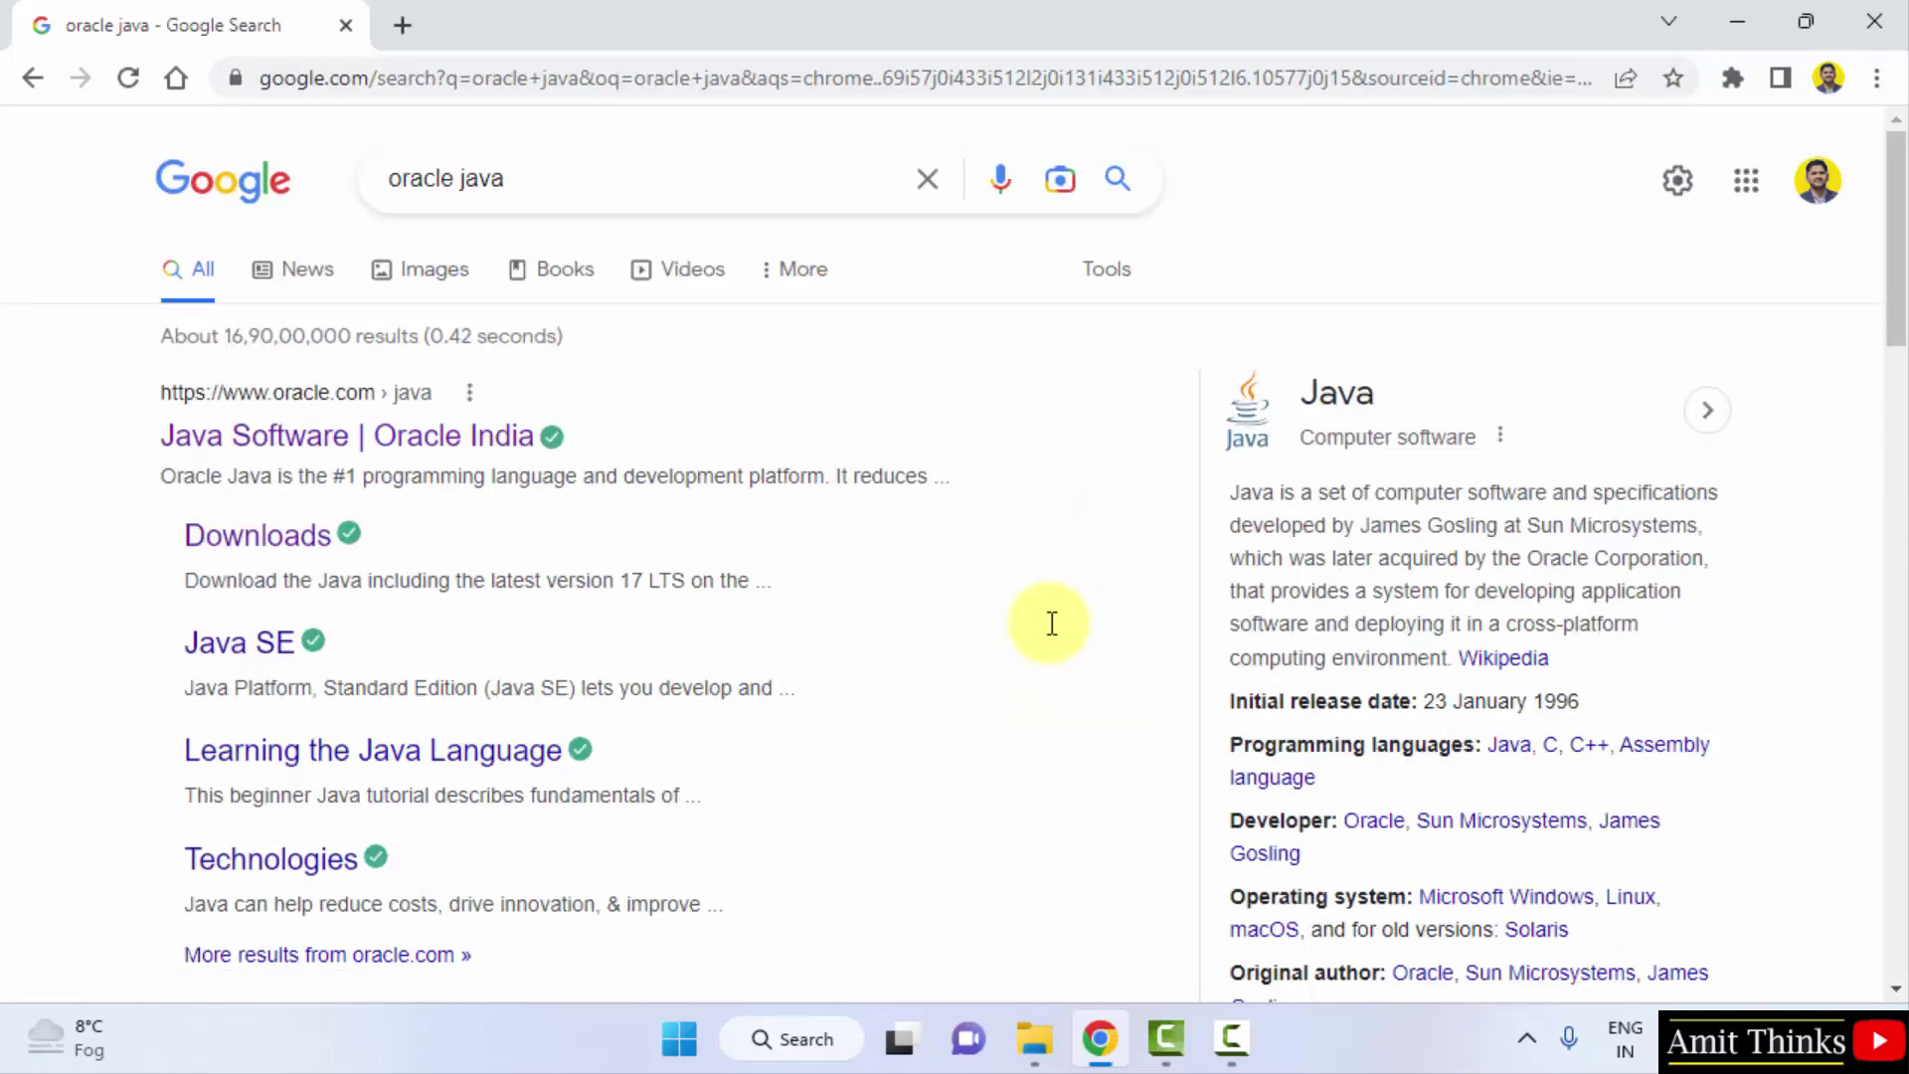
{"action": "left_click", "coordinate": [486, 434]}
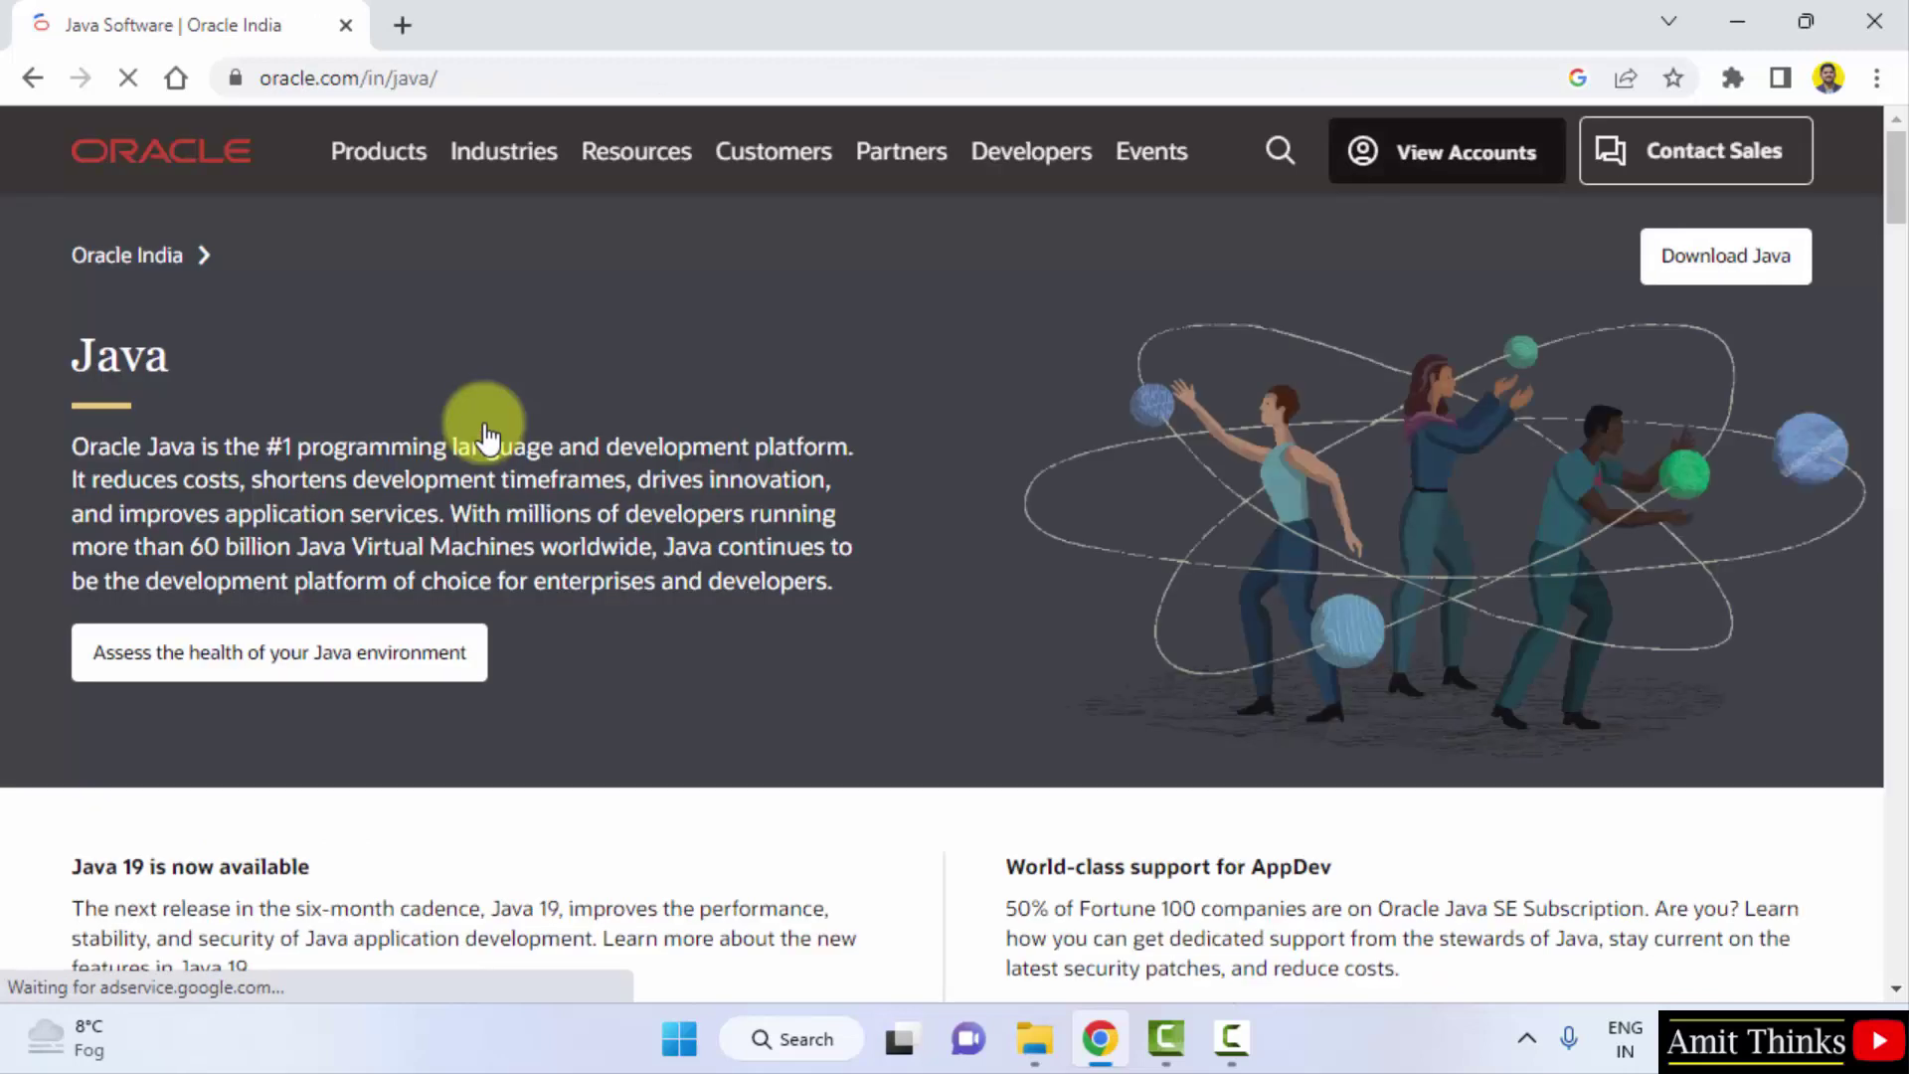
{"action": "left_click", "coordinate": [494, 75]}
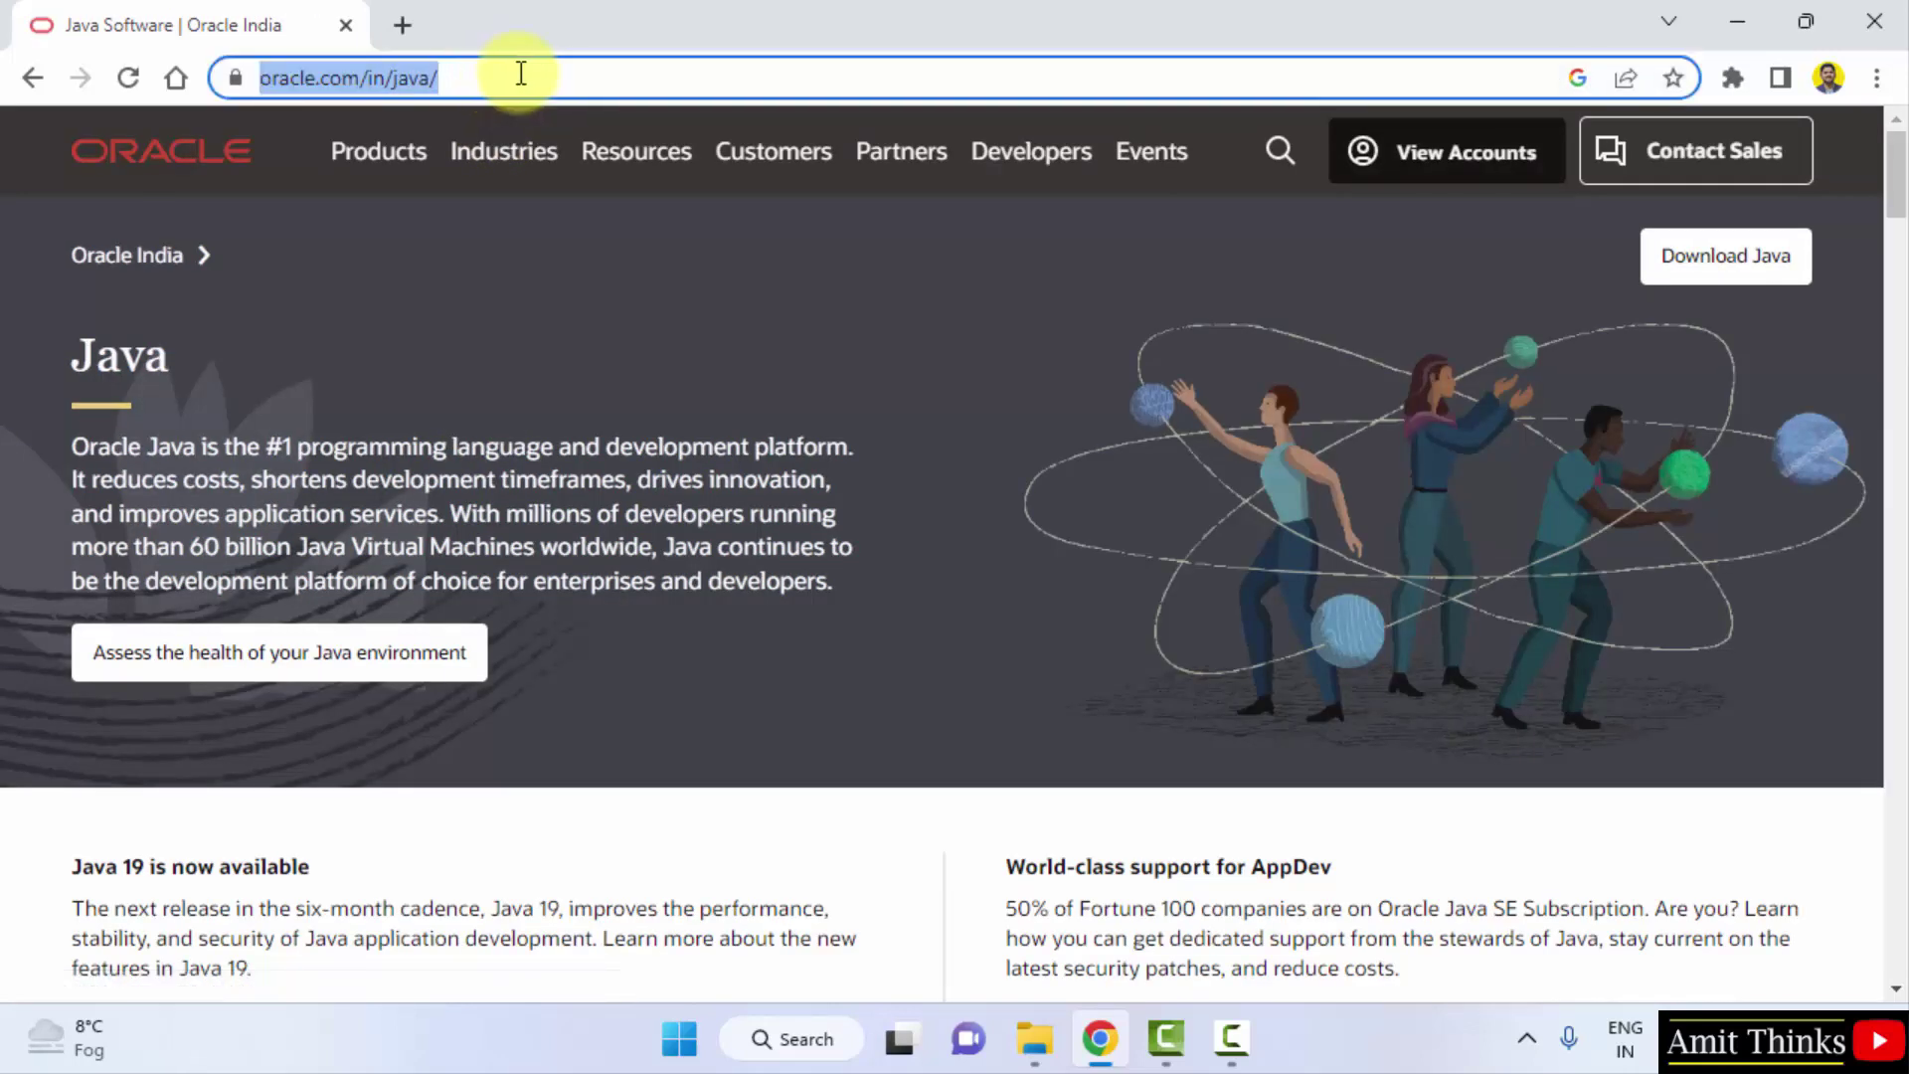
{"action": "left_click", "coordinate": [521, 74]}
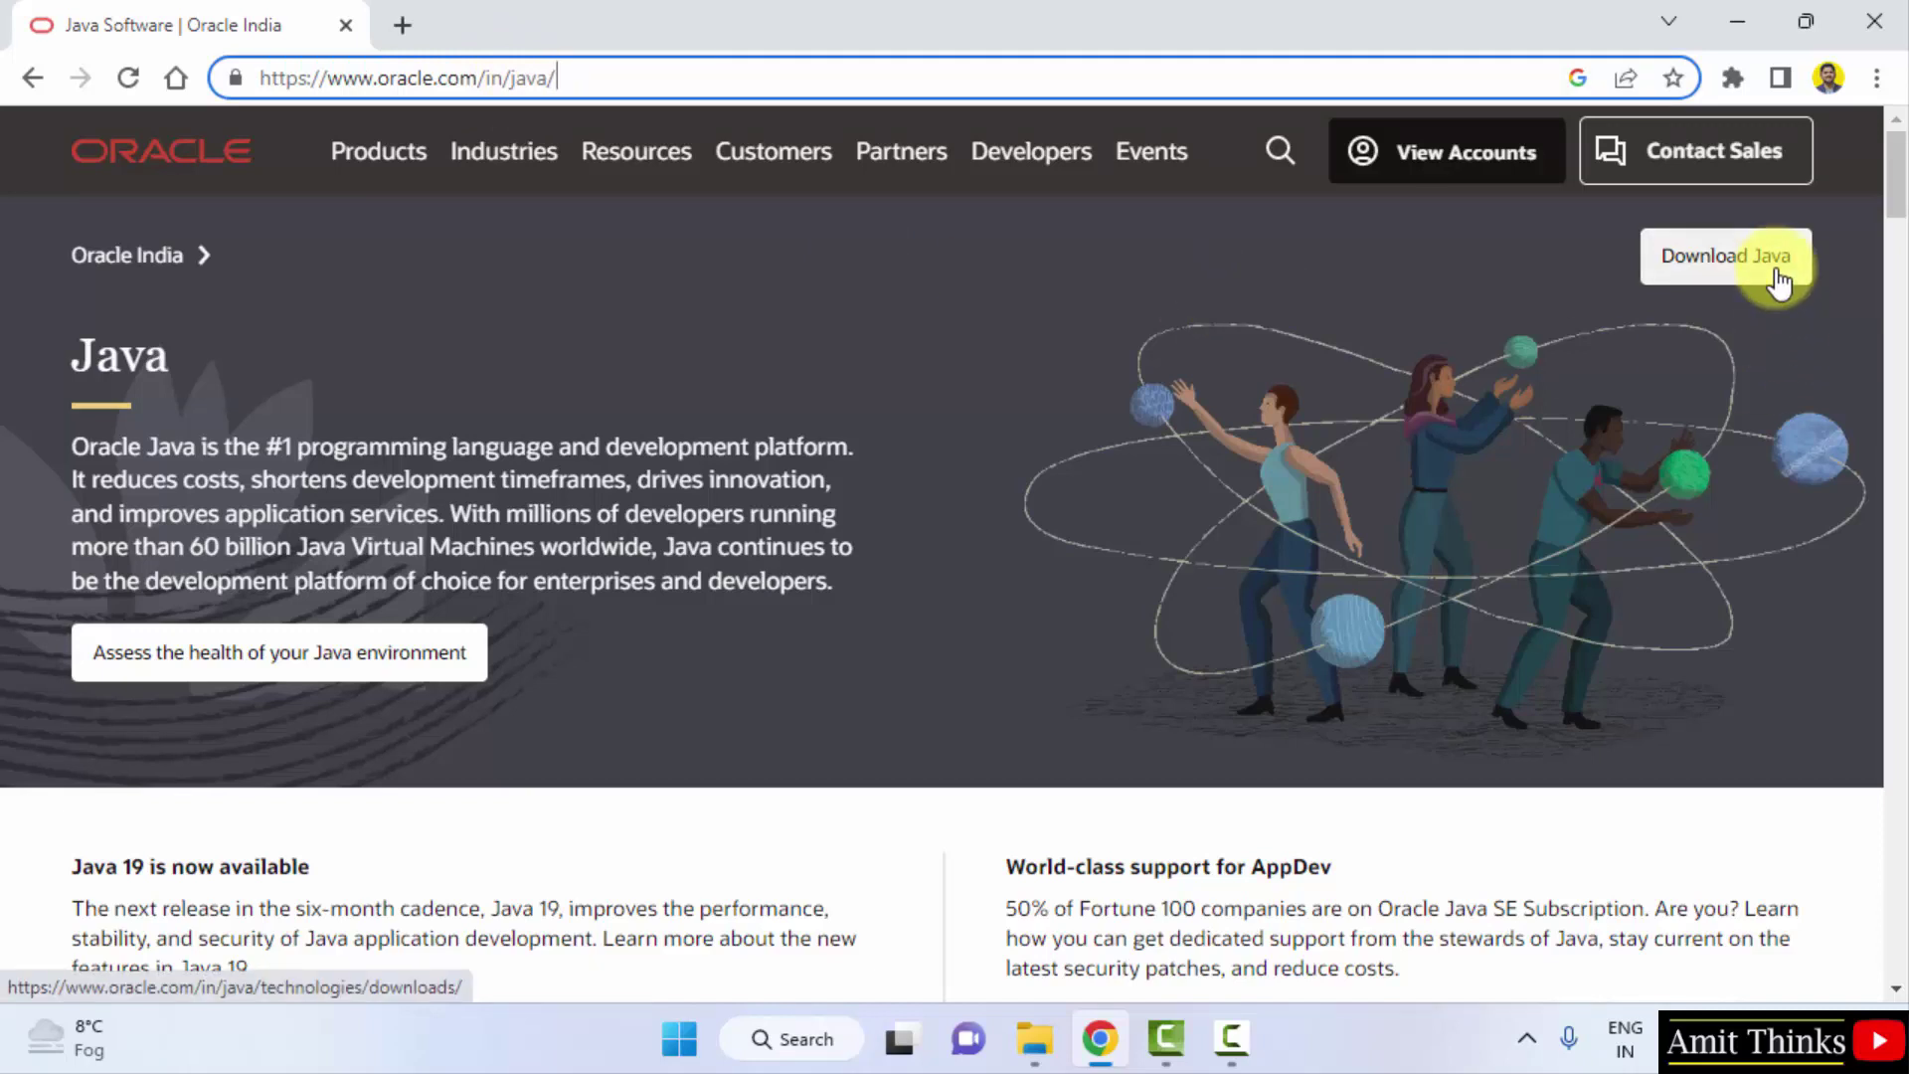
Go to Java Downloads and show the Windows downloads table for JDK 19.0.1
{"action": "left_click", "coordinate": [1725, 255]}
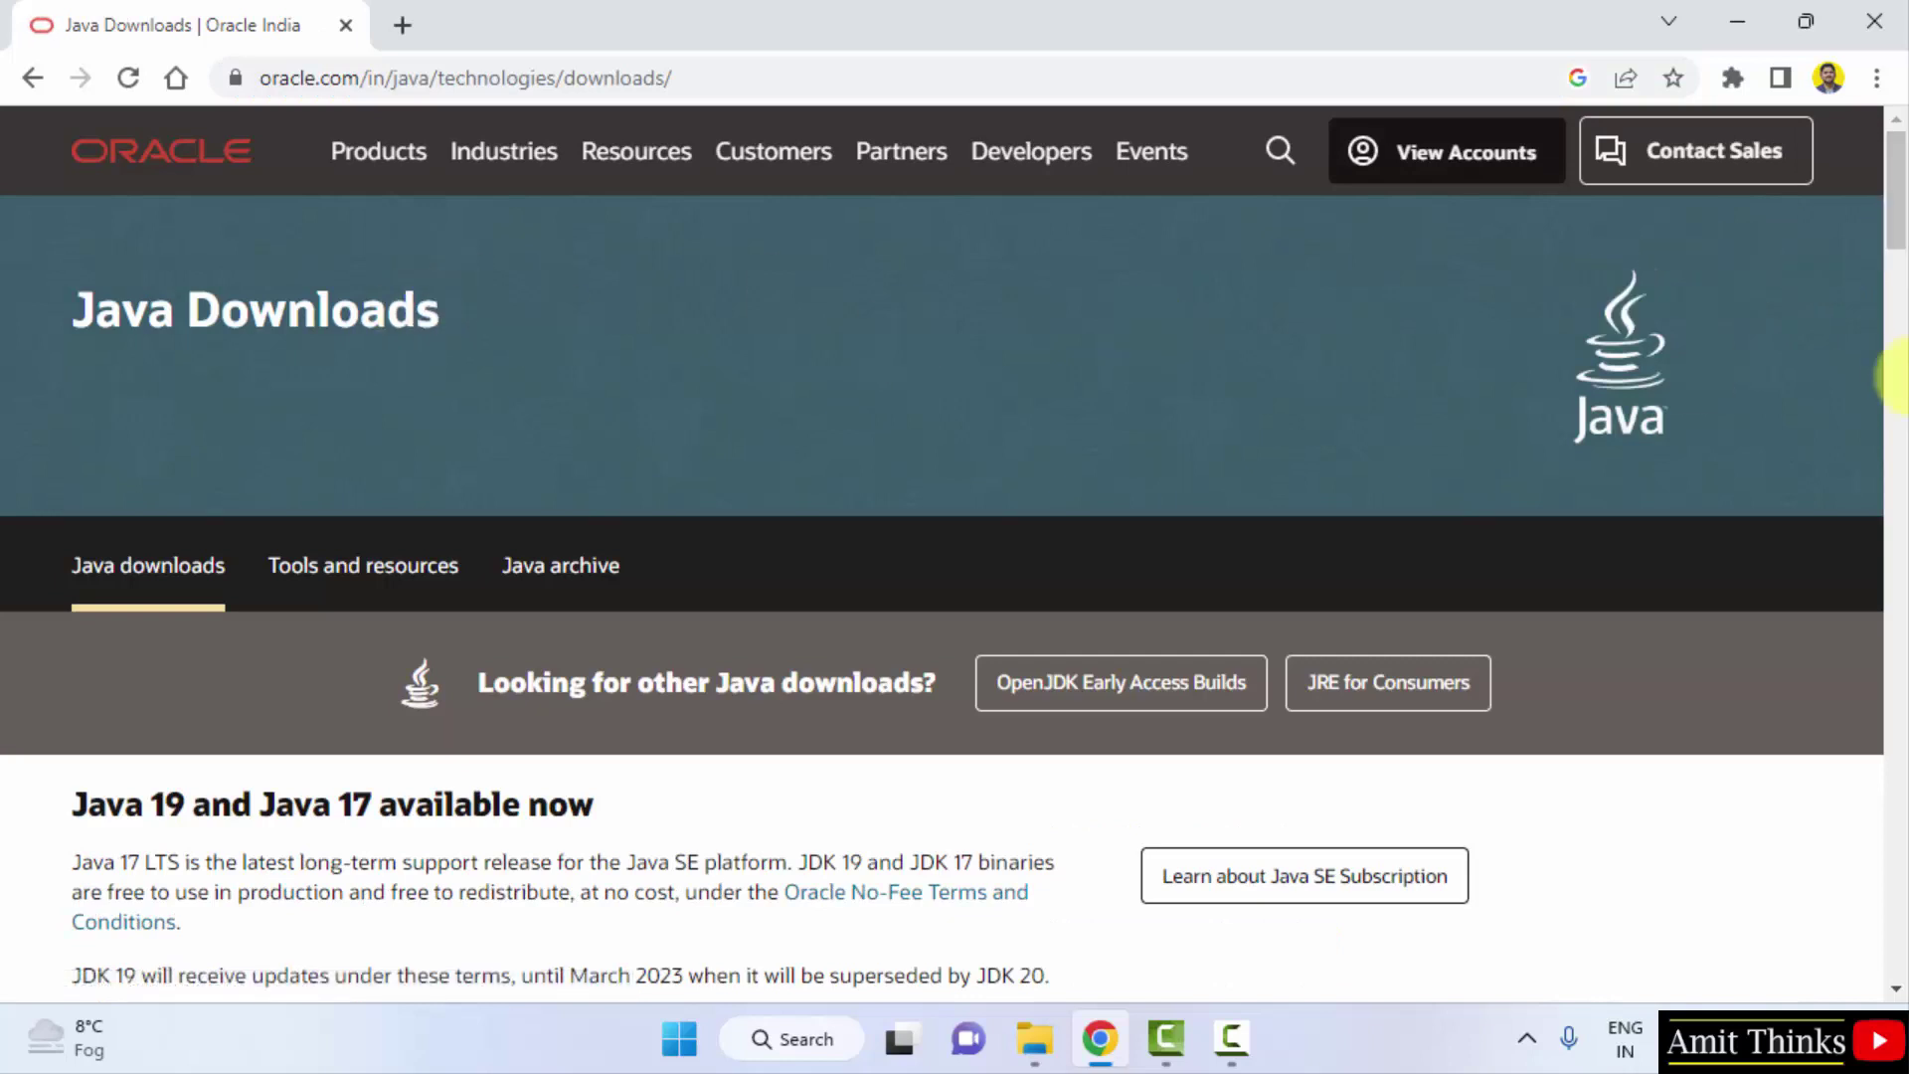
{"action": "left_click_drag", "start_coordinate": [1894, 224], "coordinate": [1895, 303]}
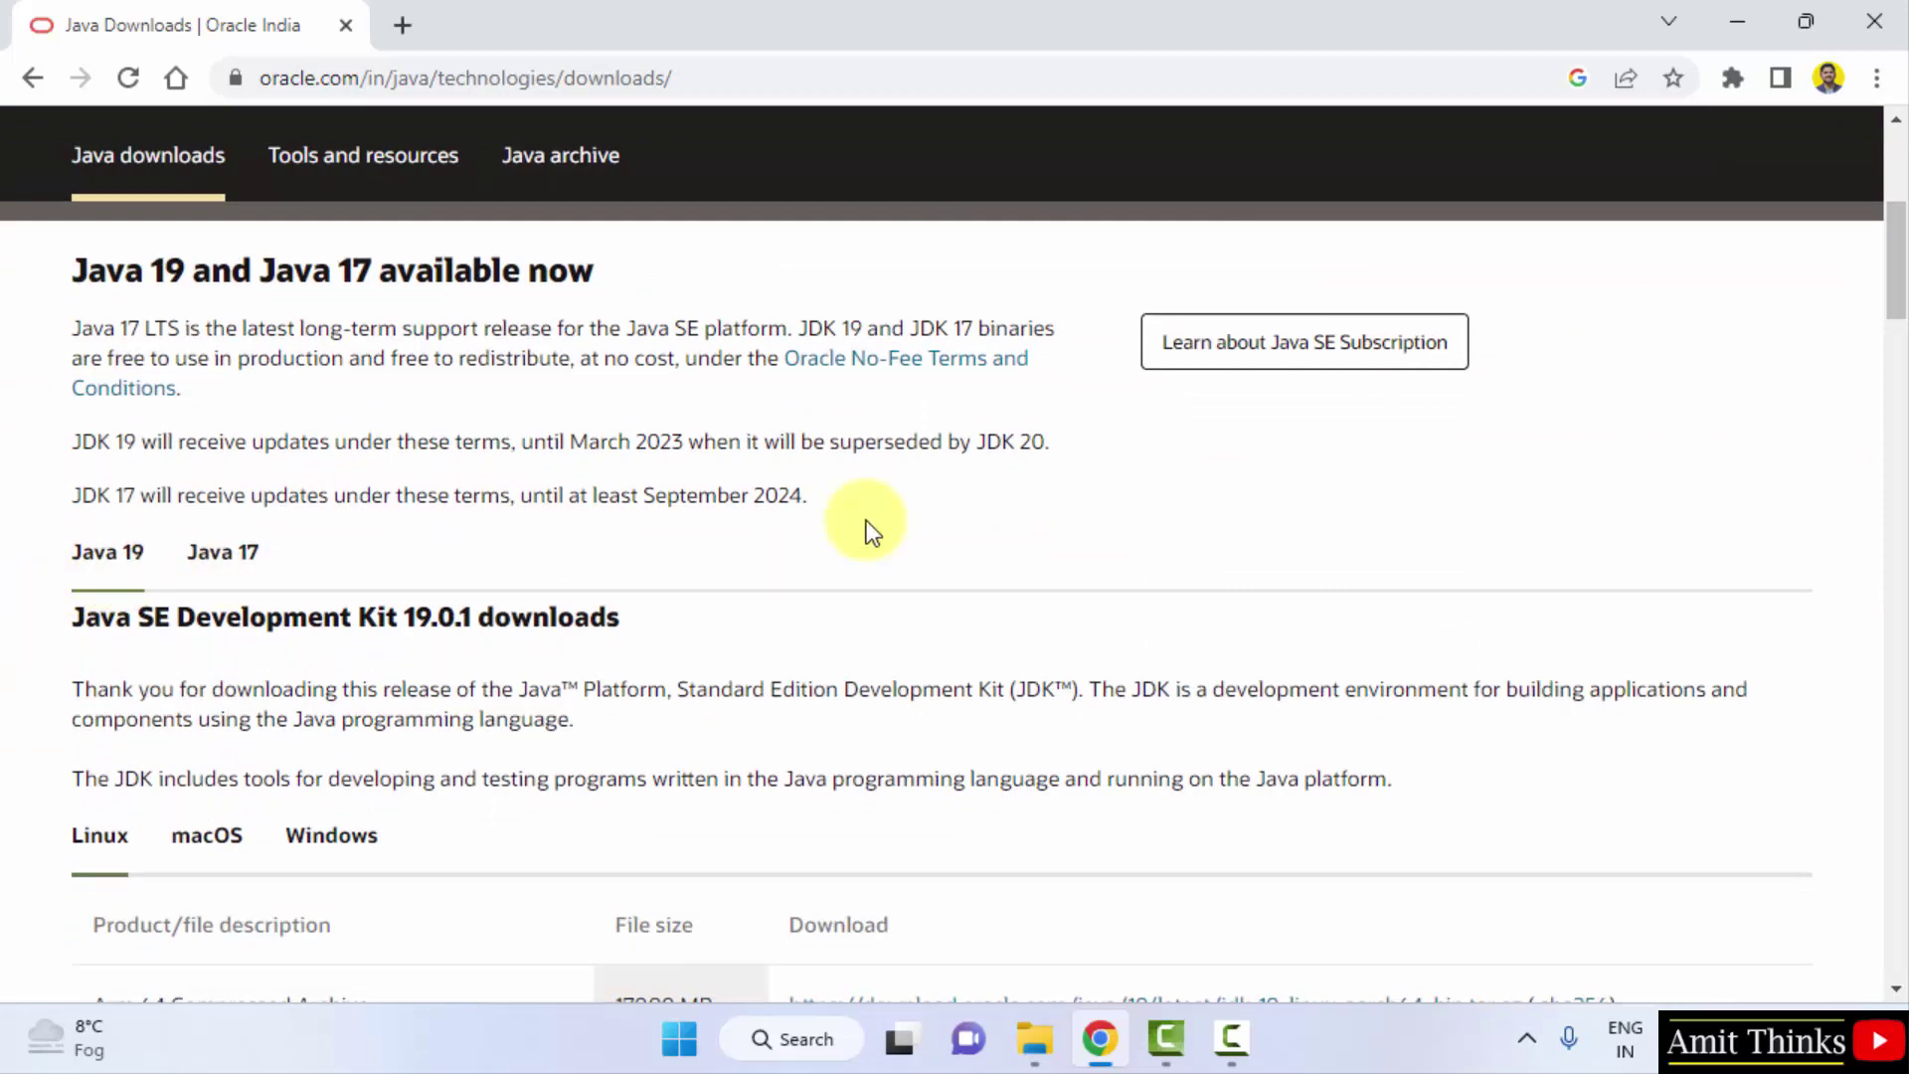
{"action": "left_click_drag", "start_coordinate": [1892, 249], "coordinate": [1893, 294]}
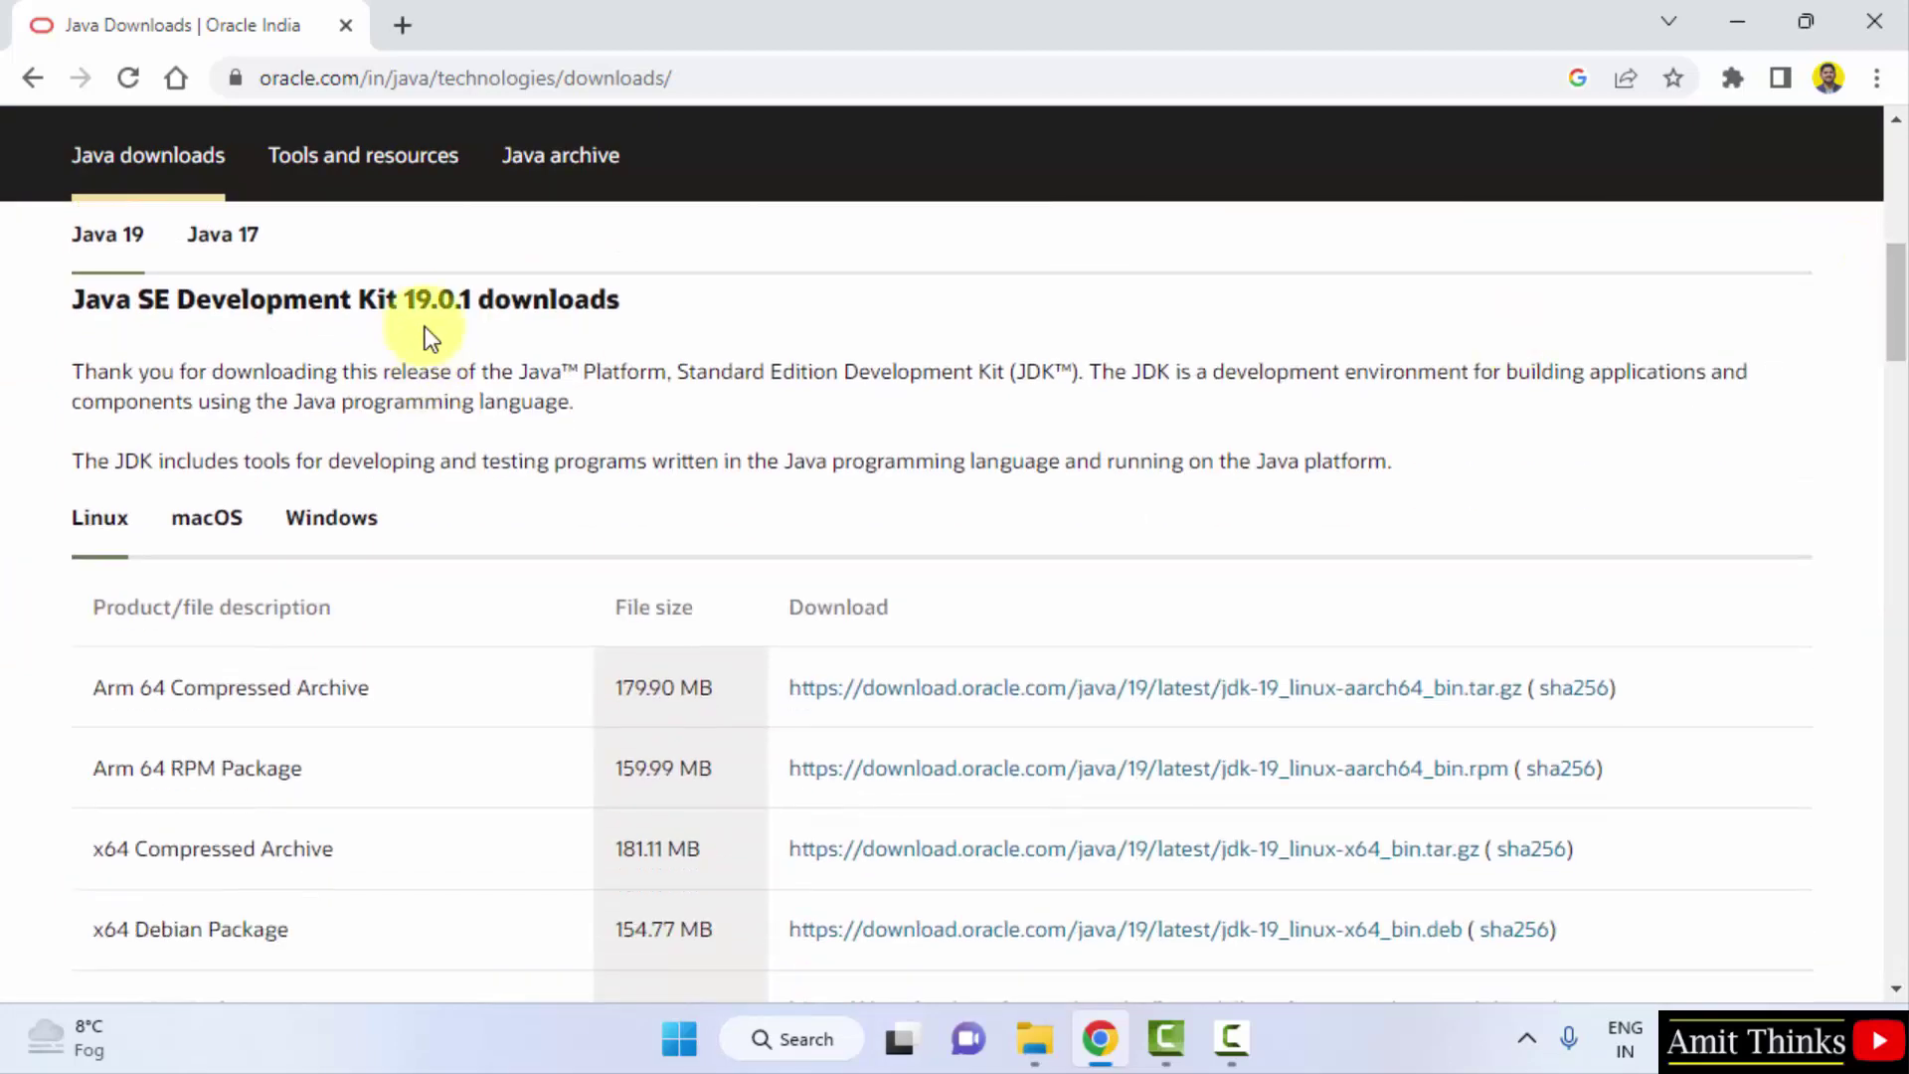
{"action": "left_click_drag", "start_coordinate": [416, 299], "coordinate": [473, 304]}
{"action": "left_click", "coordinate": [471, 303]}
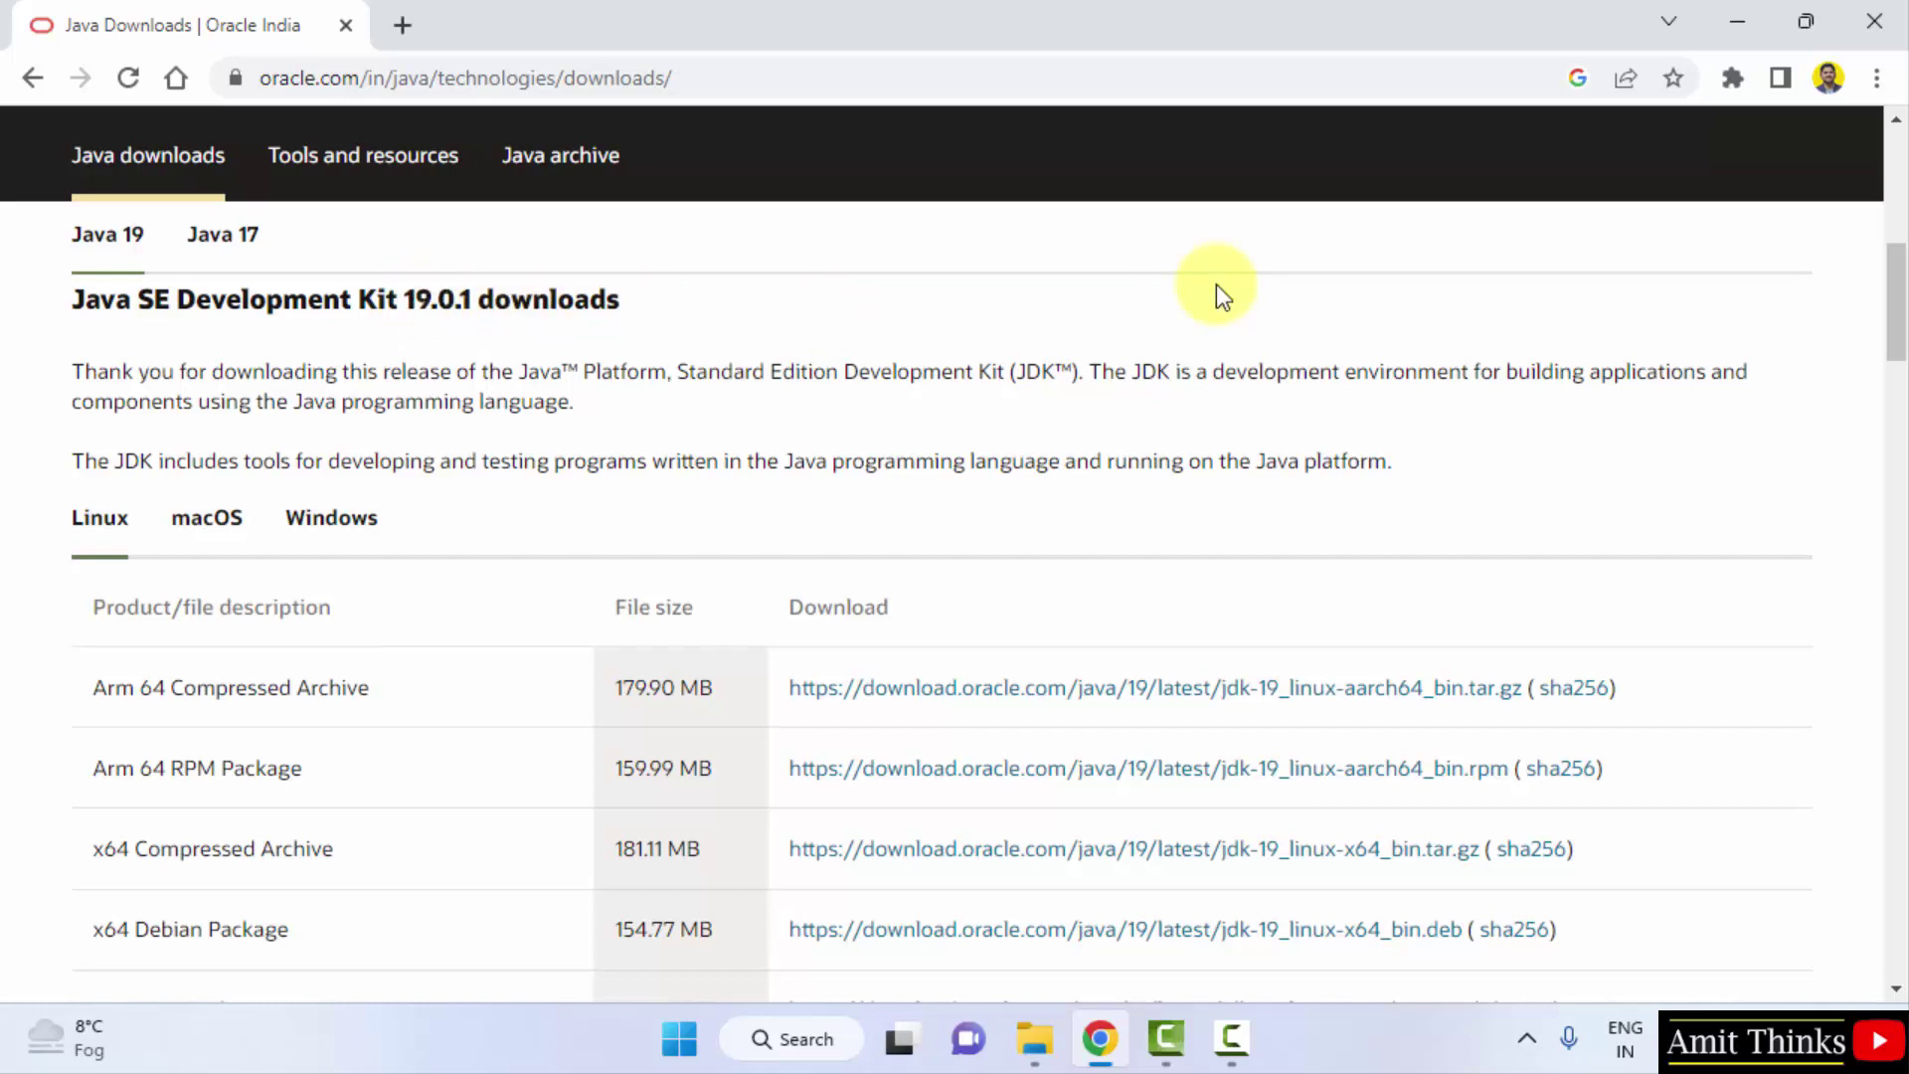
{"action": "left_click", "coordinate": [205, 520]}
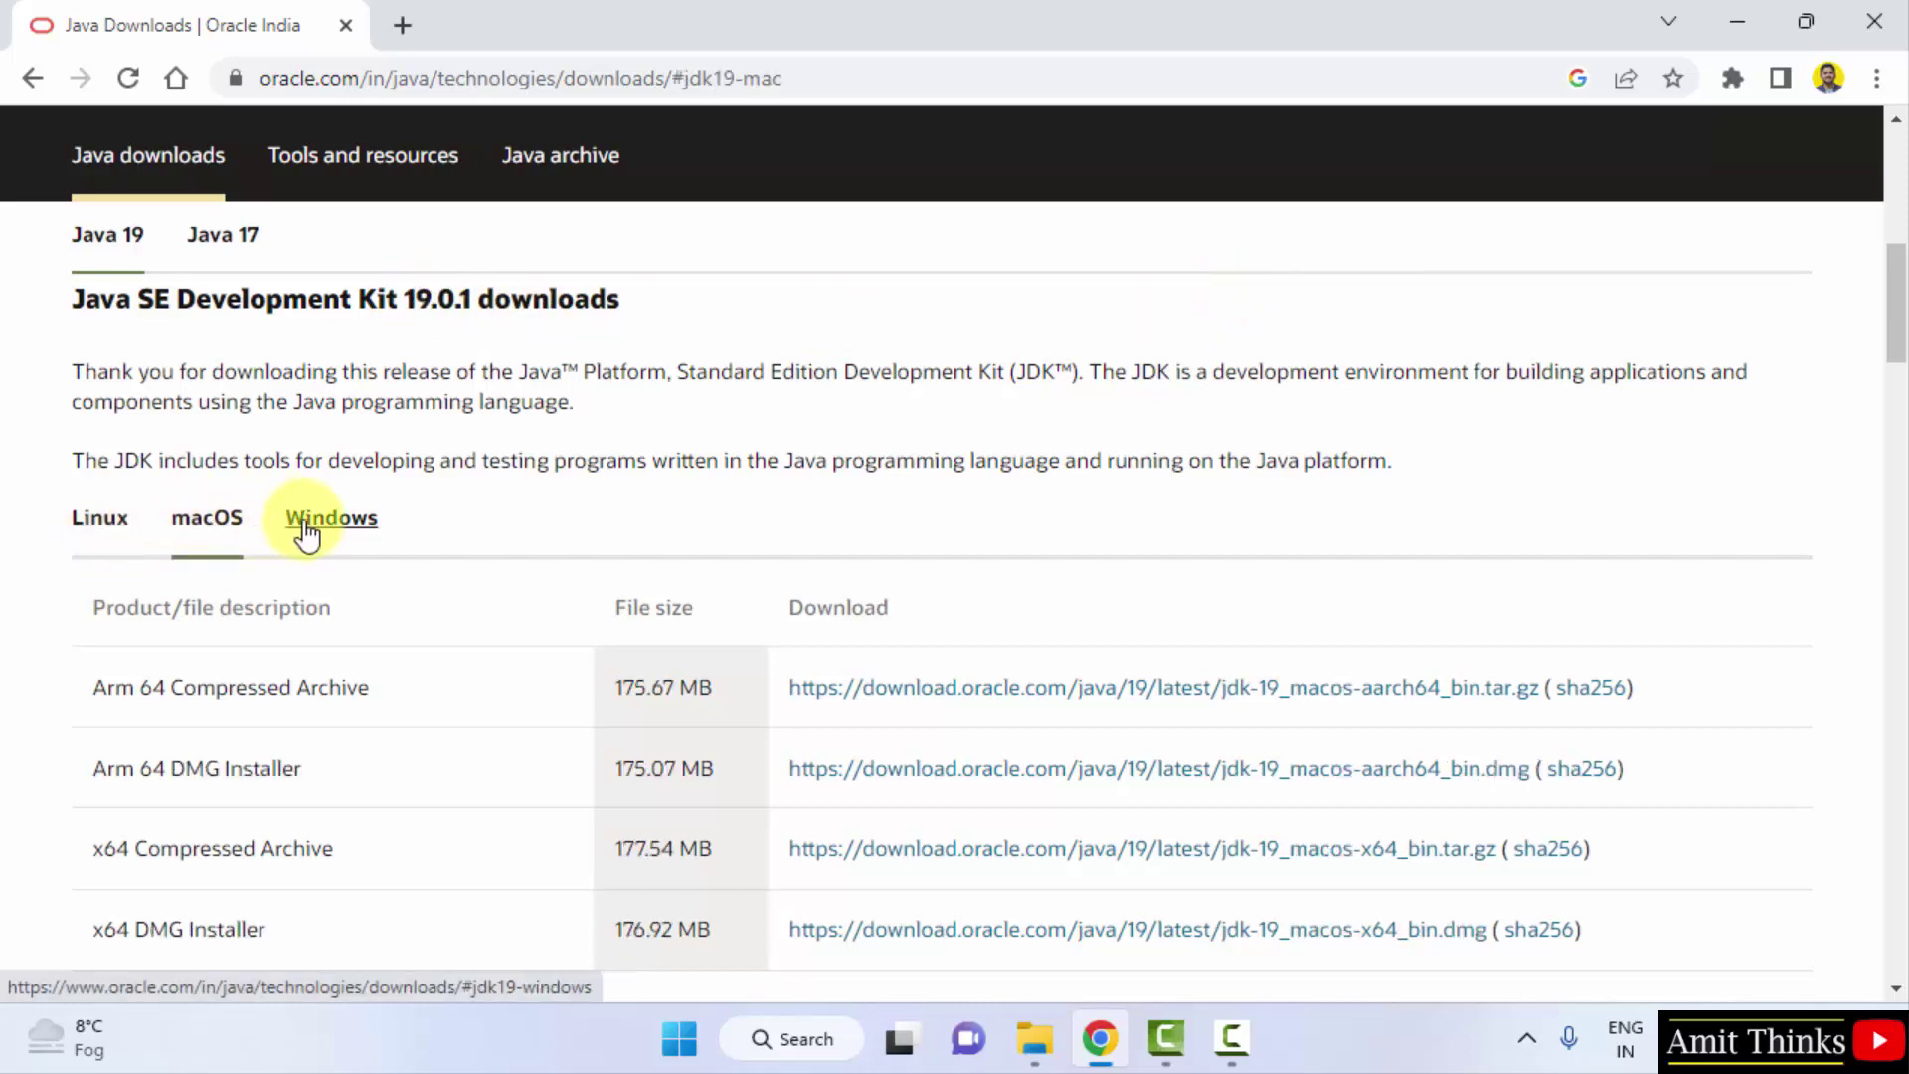
{"action": "left_click", "coordinate": [325, 522]}
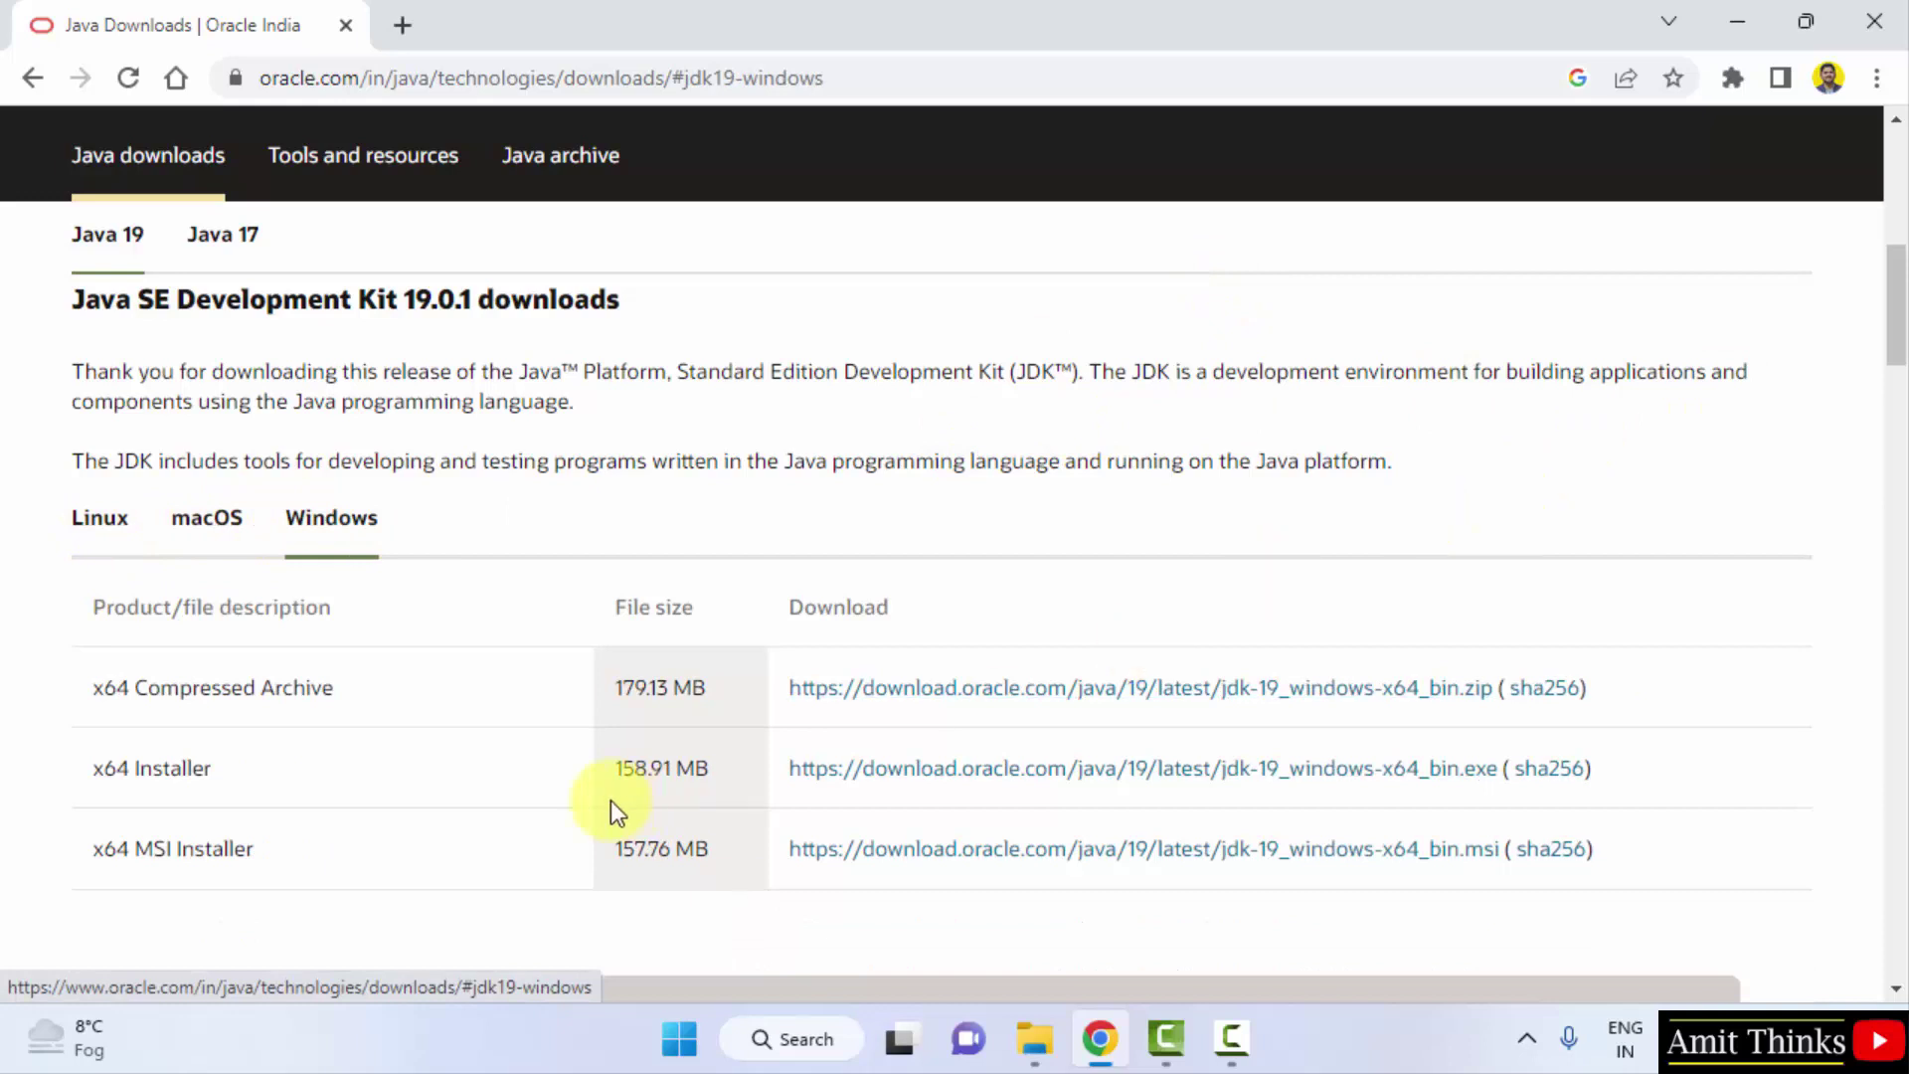
{"action": "triple_click", "coordinate": [263, 777]}
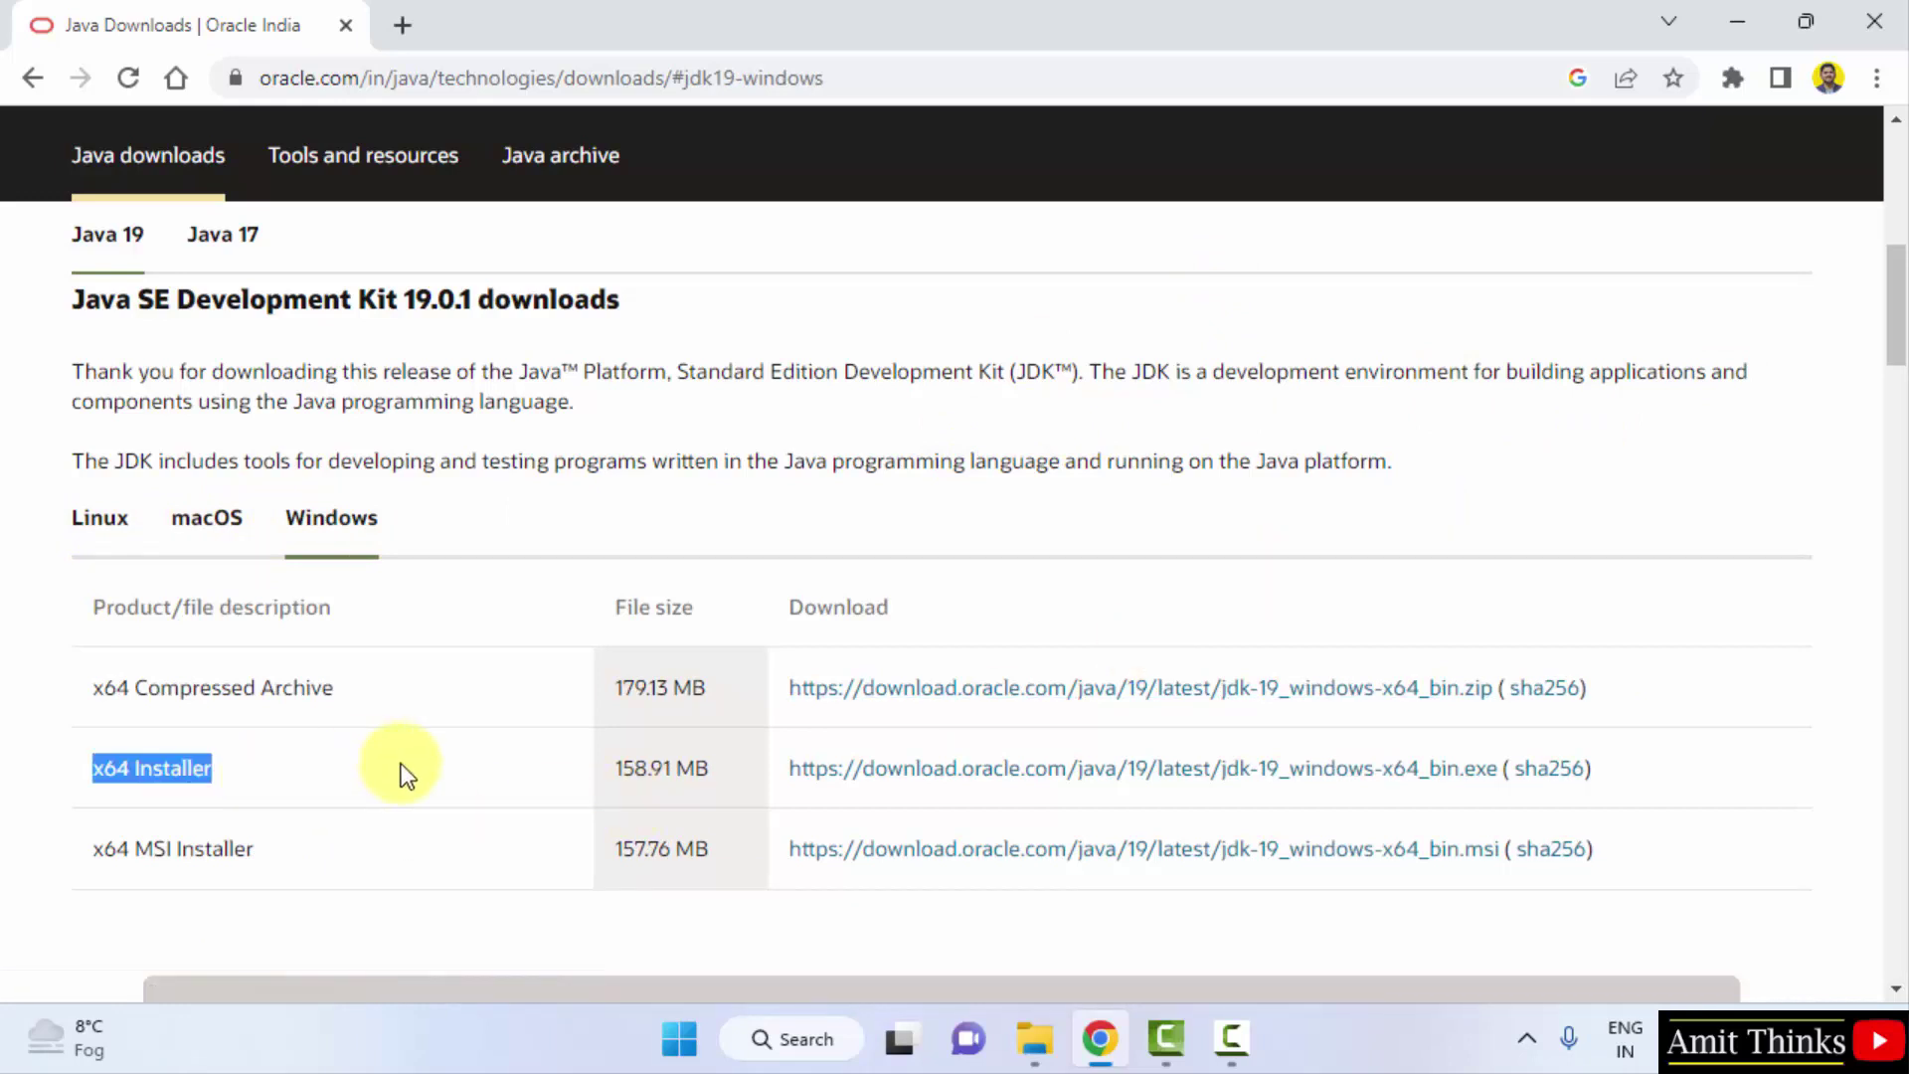
Download the JDK 19 Windows x64 Installer .exe and launch it from Chrome's download bar
{"action": "left_click", "coordinate": [1478, 787]}
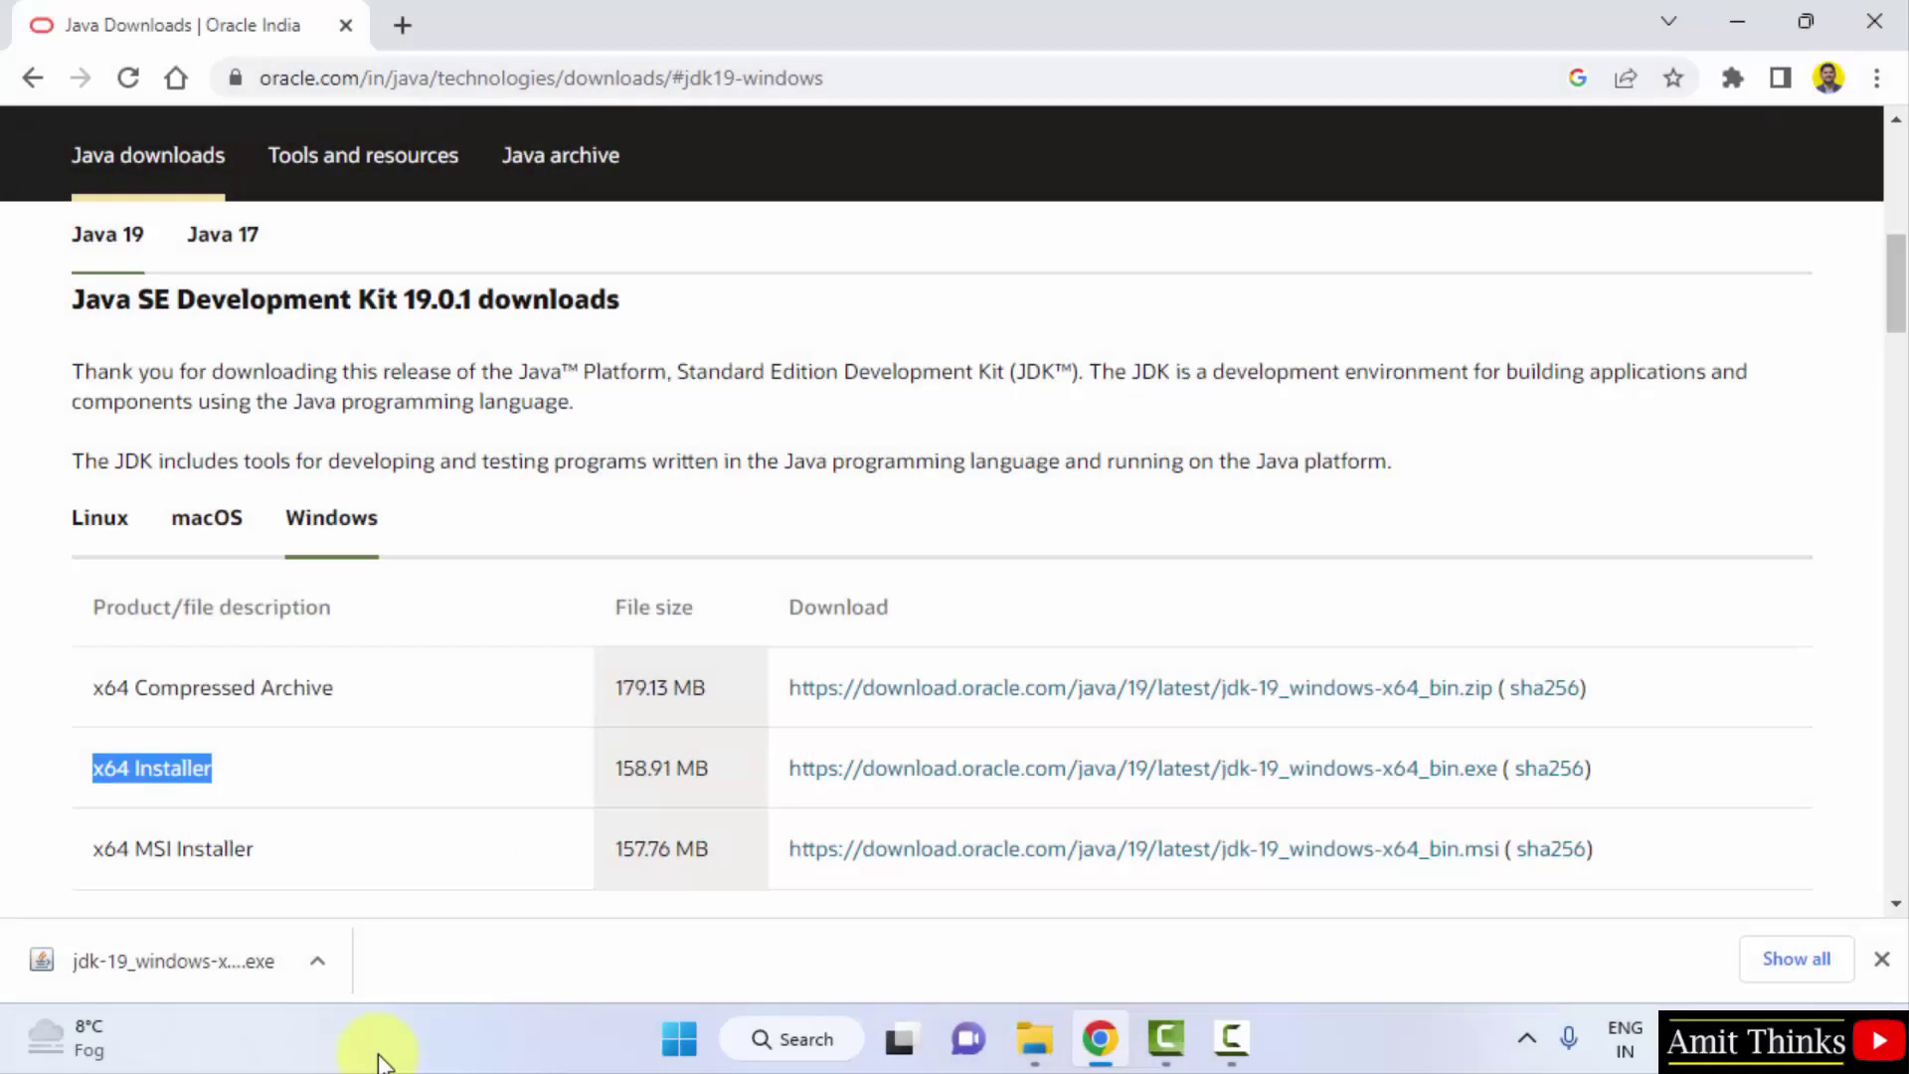
{"action": "left_click", "coordinate": [240, 977]}
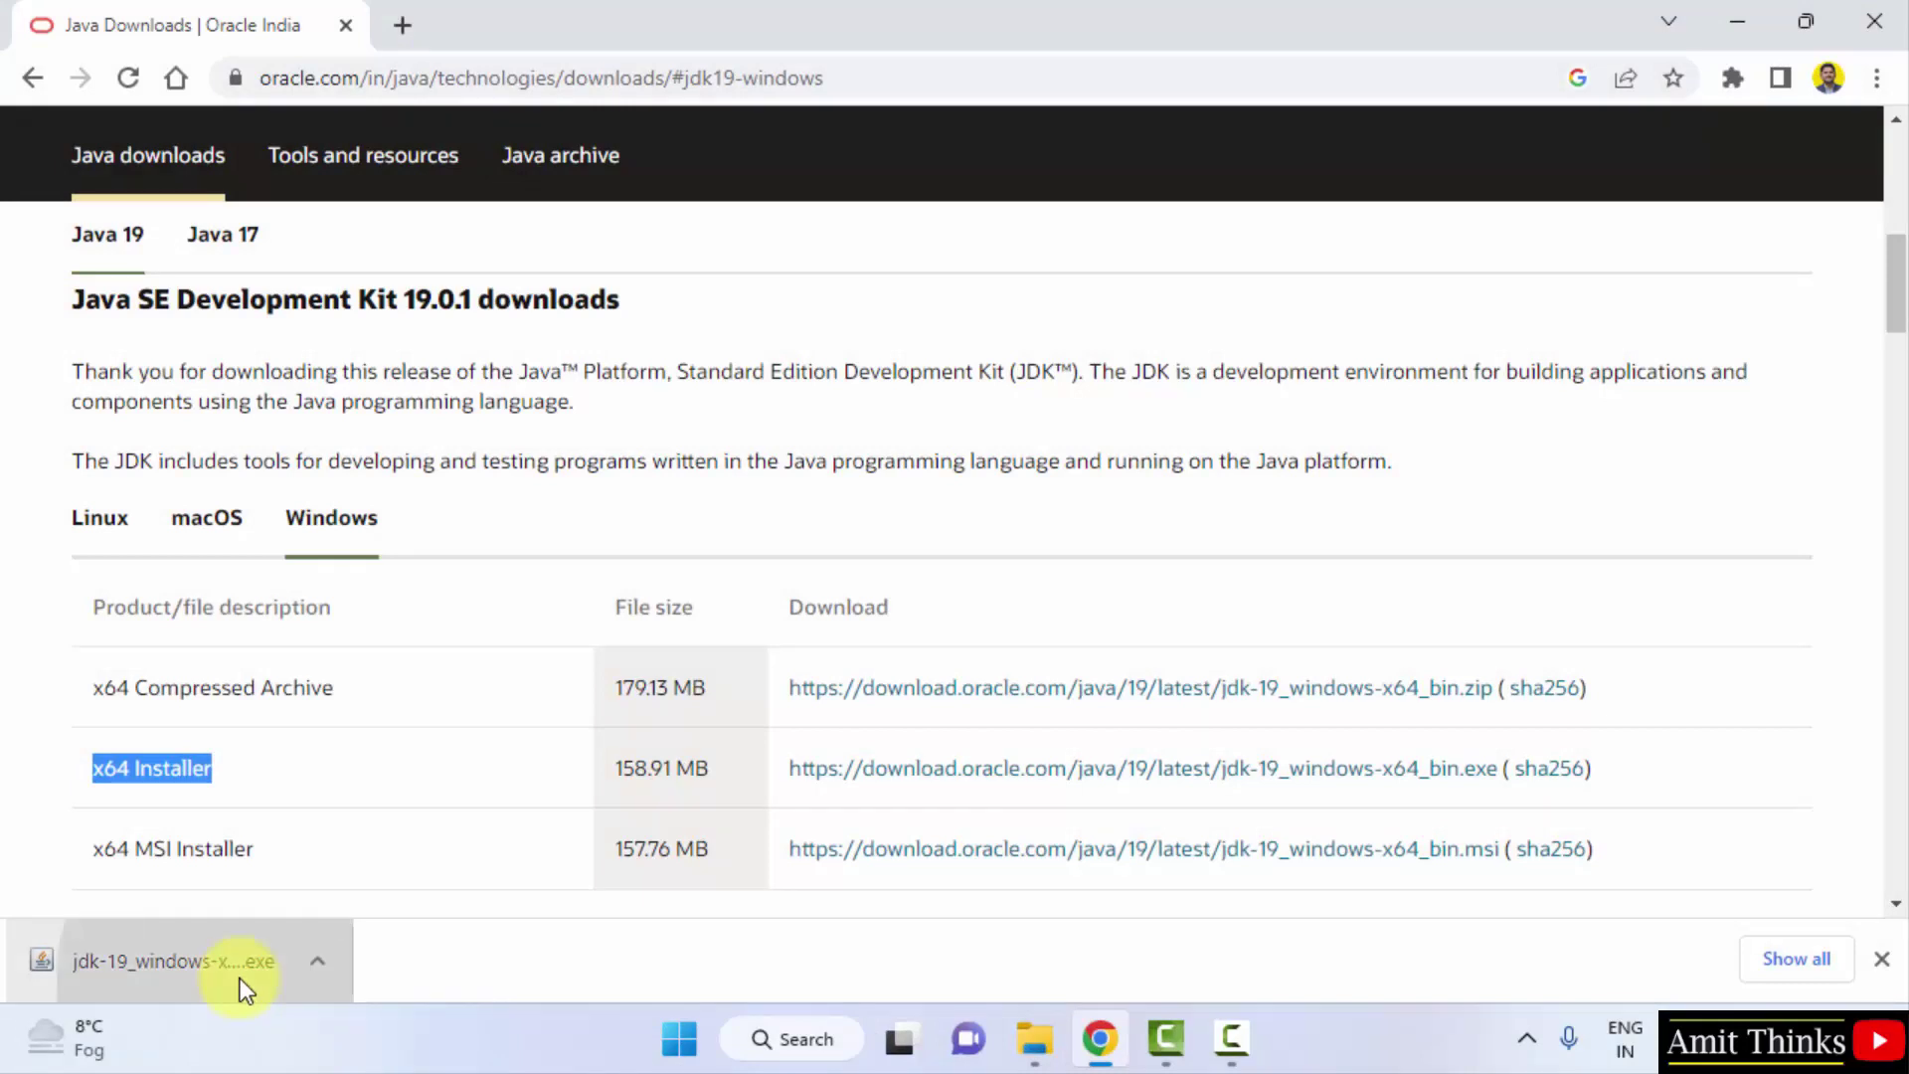
Install JDK 19.0.1 to the default C:\Program Files\Java\jdk-19 folder and close the installer
{"action": "left_click", "coordinate": [1732, 35]}
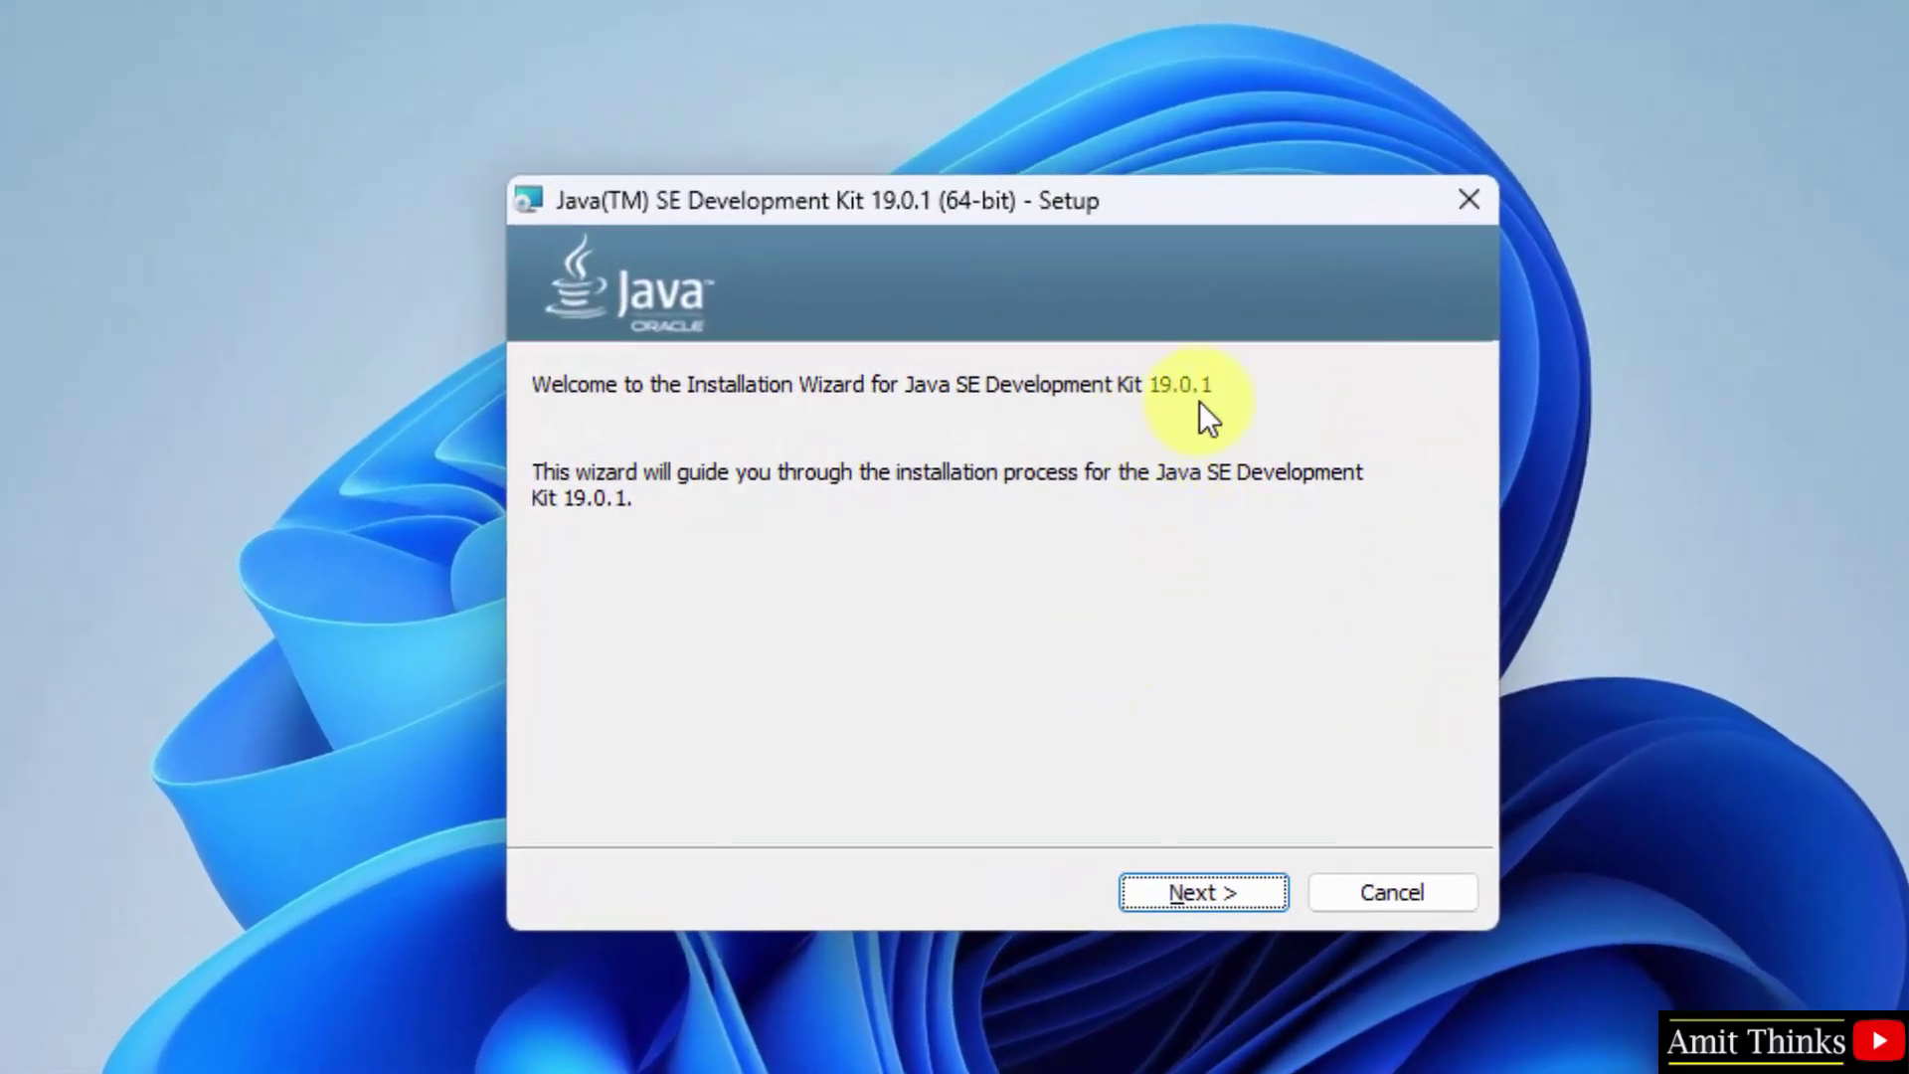
{"action": "left_click", "coordinate": [1225, 889]}
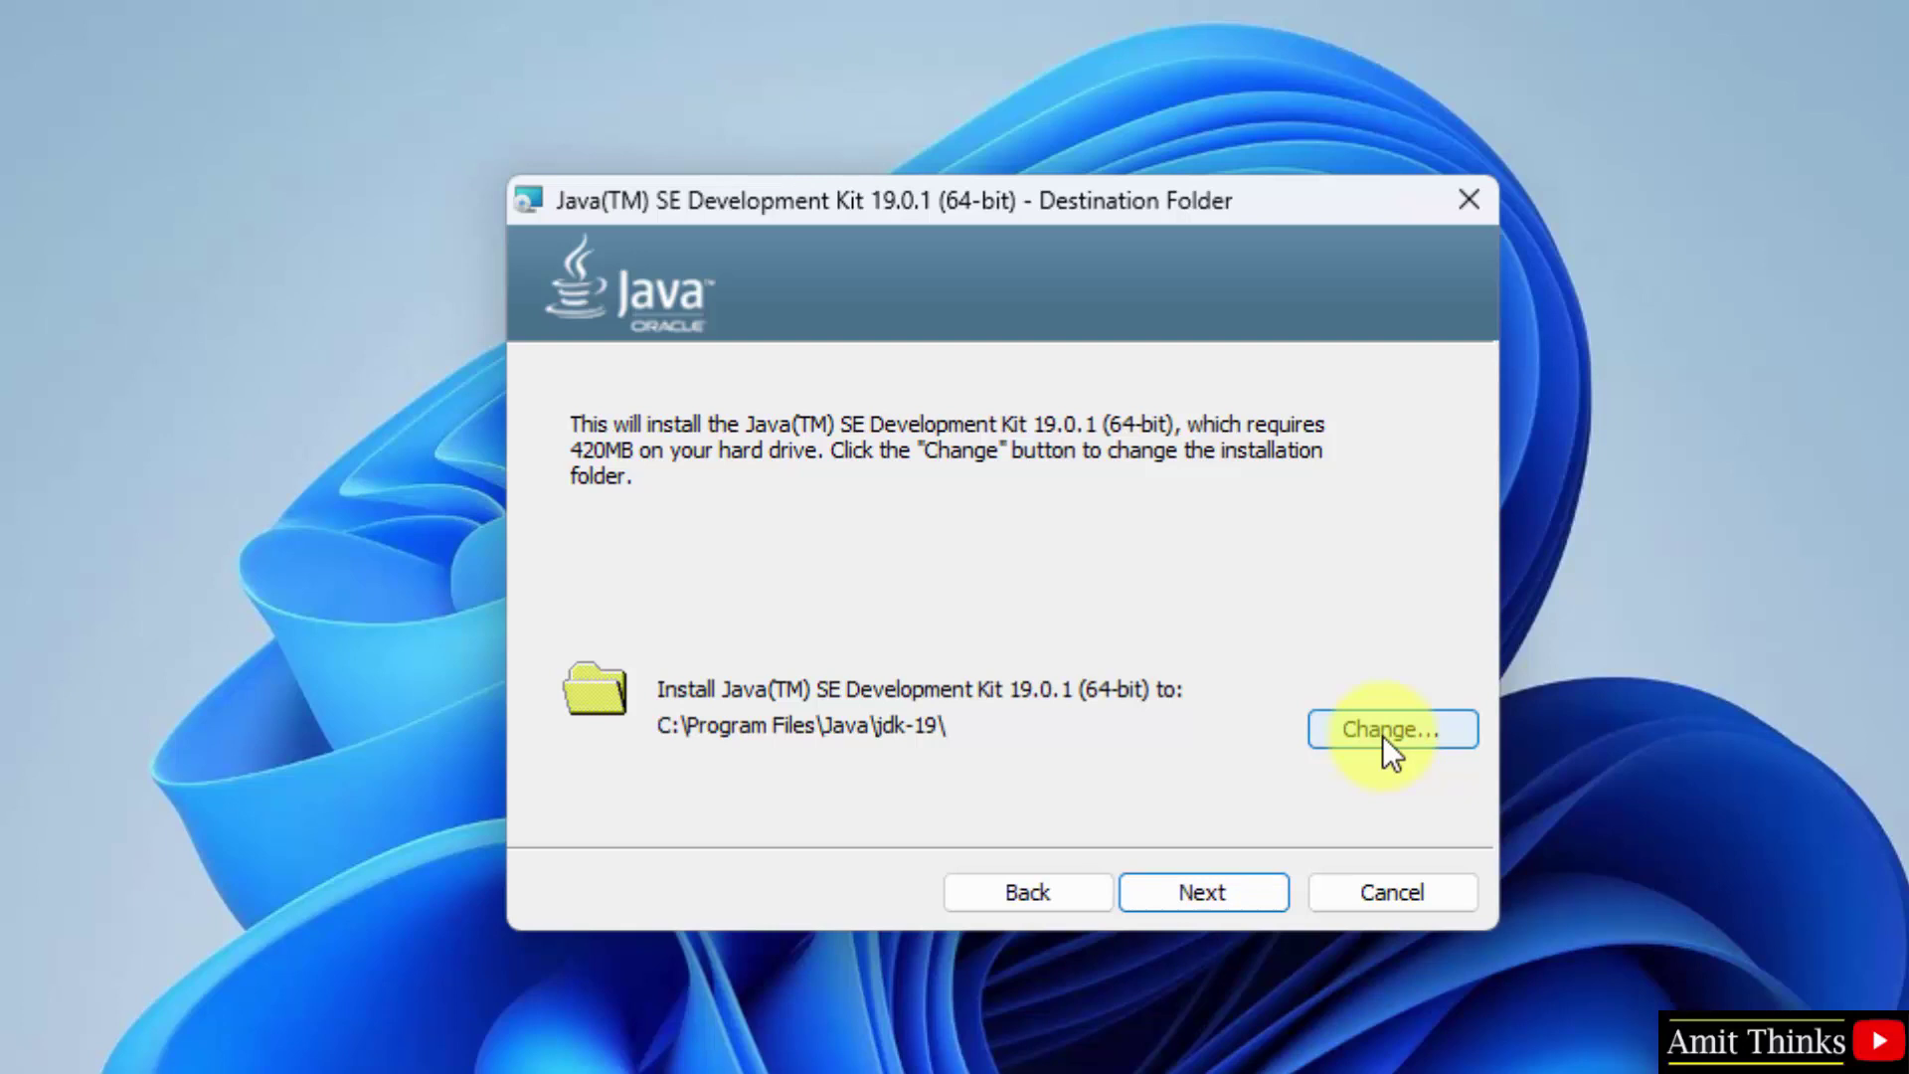
{"action": "left_click", "coordinate": [1260, 887]}
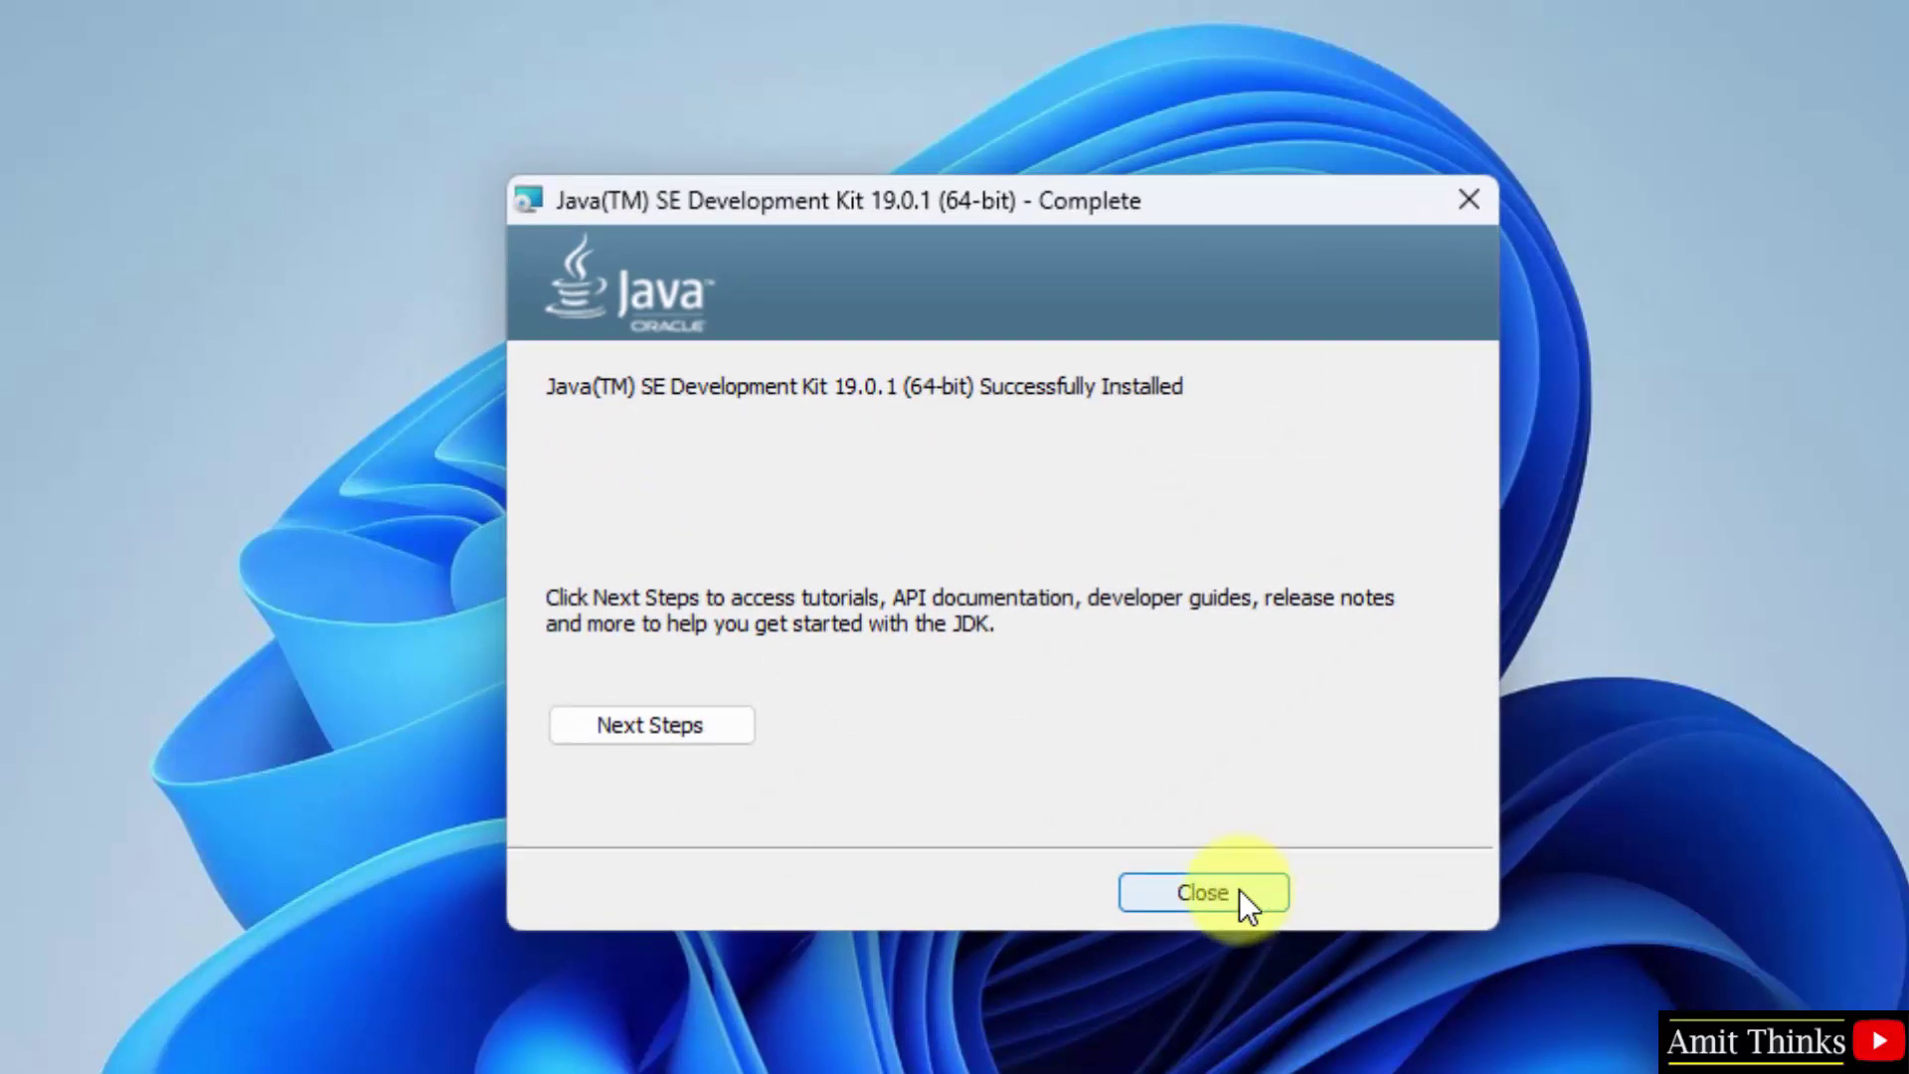
{"action": "left_click", "coordinate": [1237, 889]}
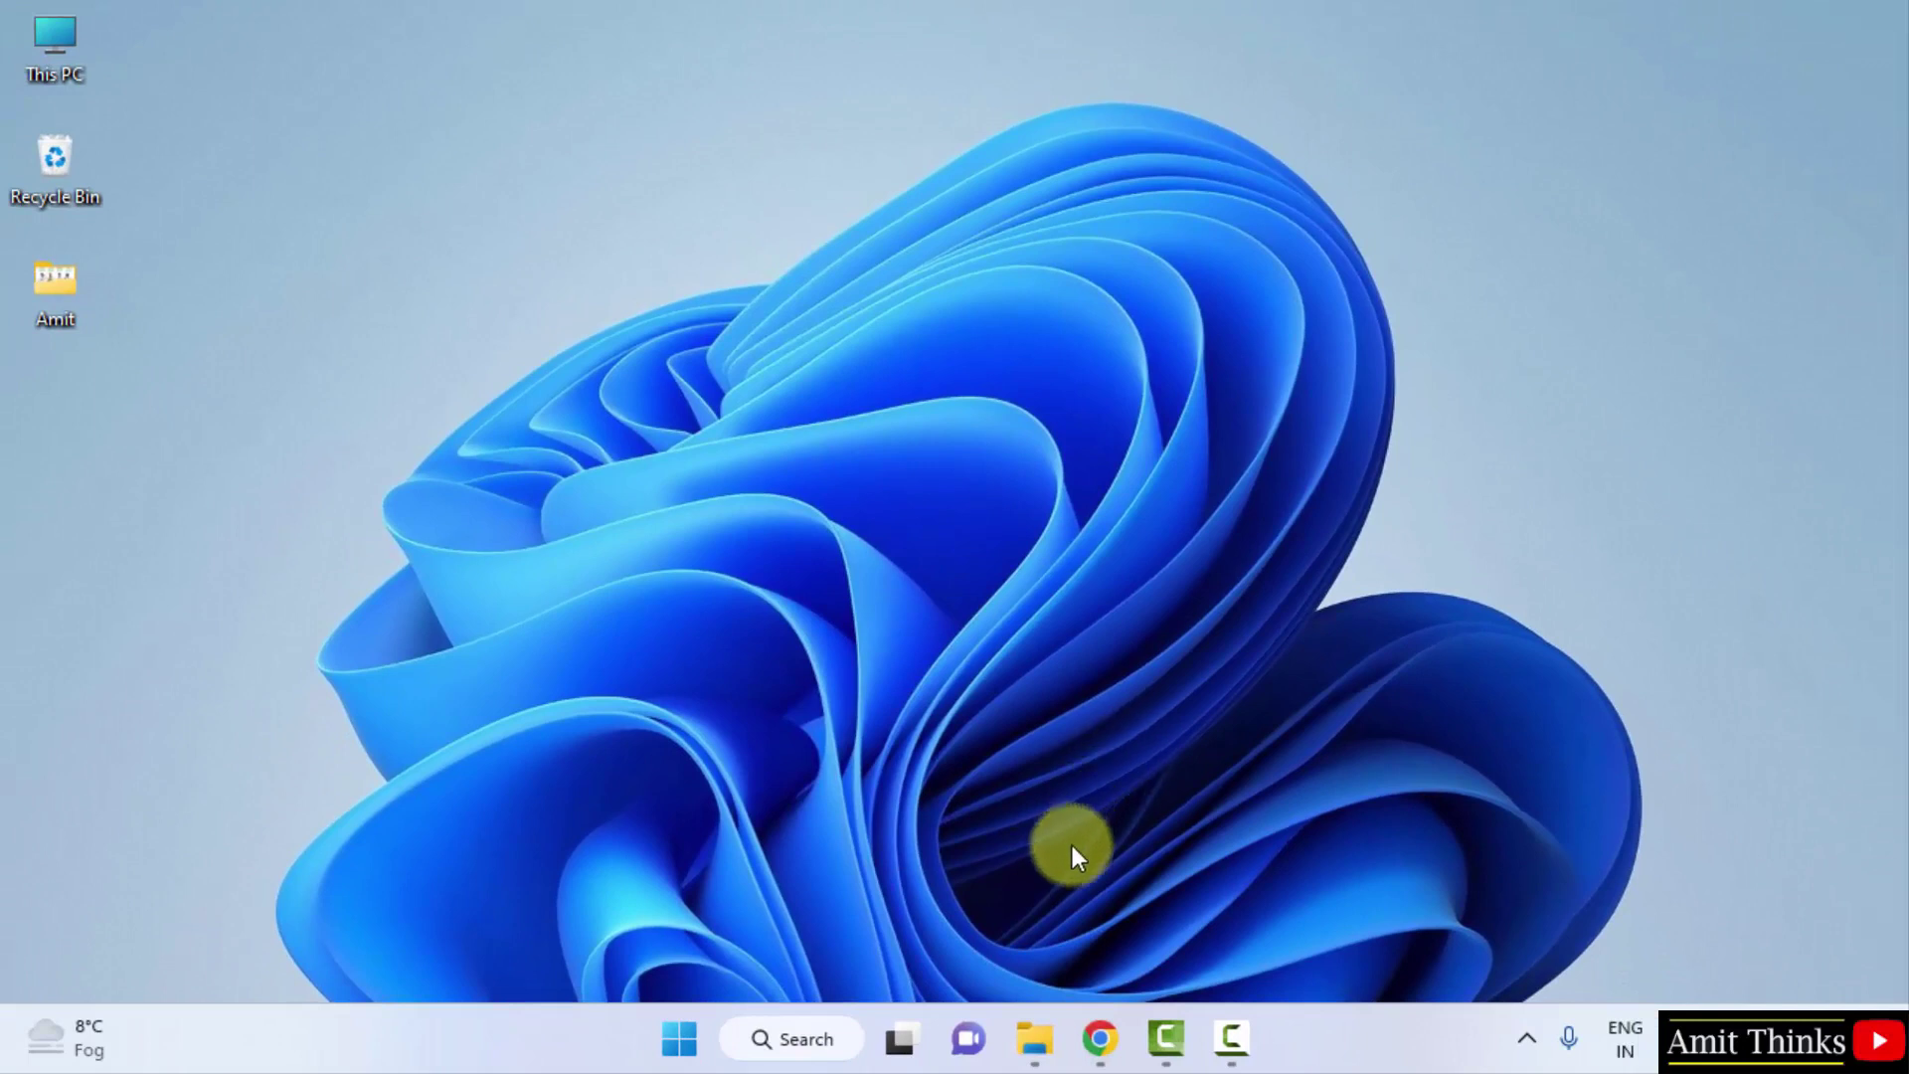
Browse File Explorer to the C:\Program Files\Java\jdk-19\bin folder
{"action": "left_click", "coordinate": [1035, 1037]}
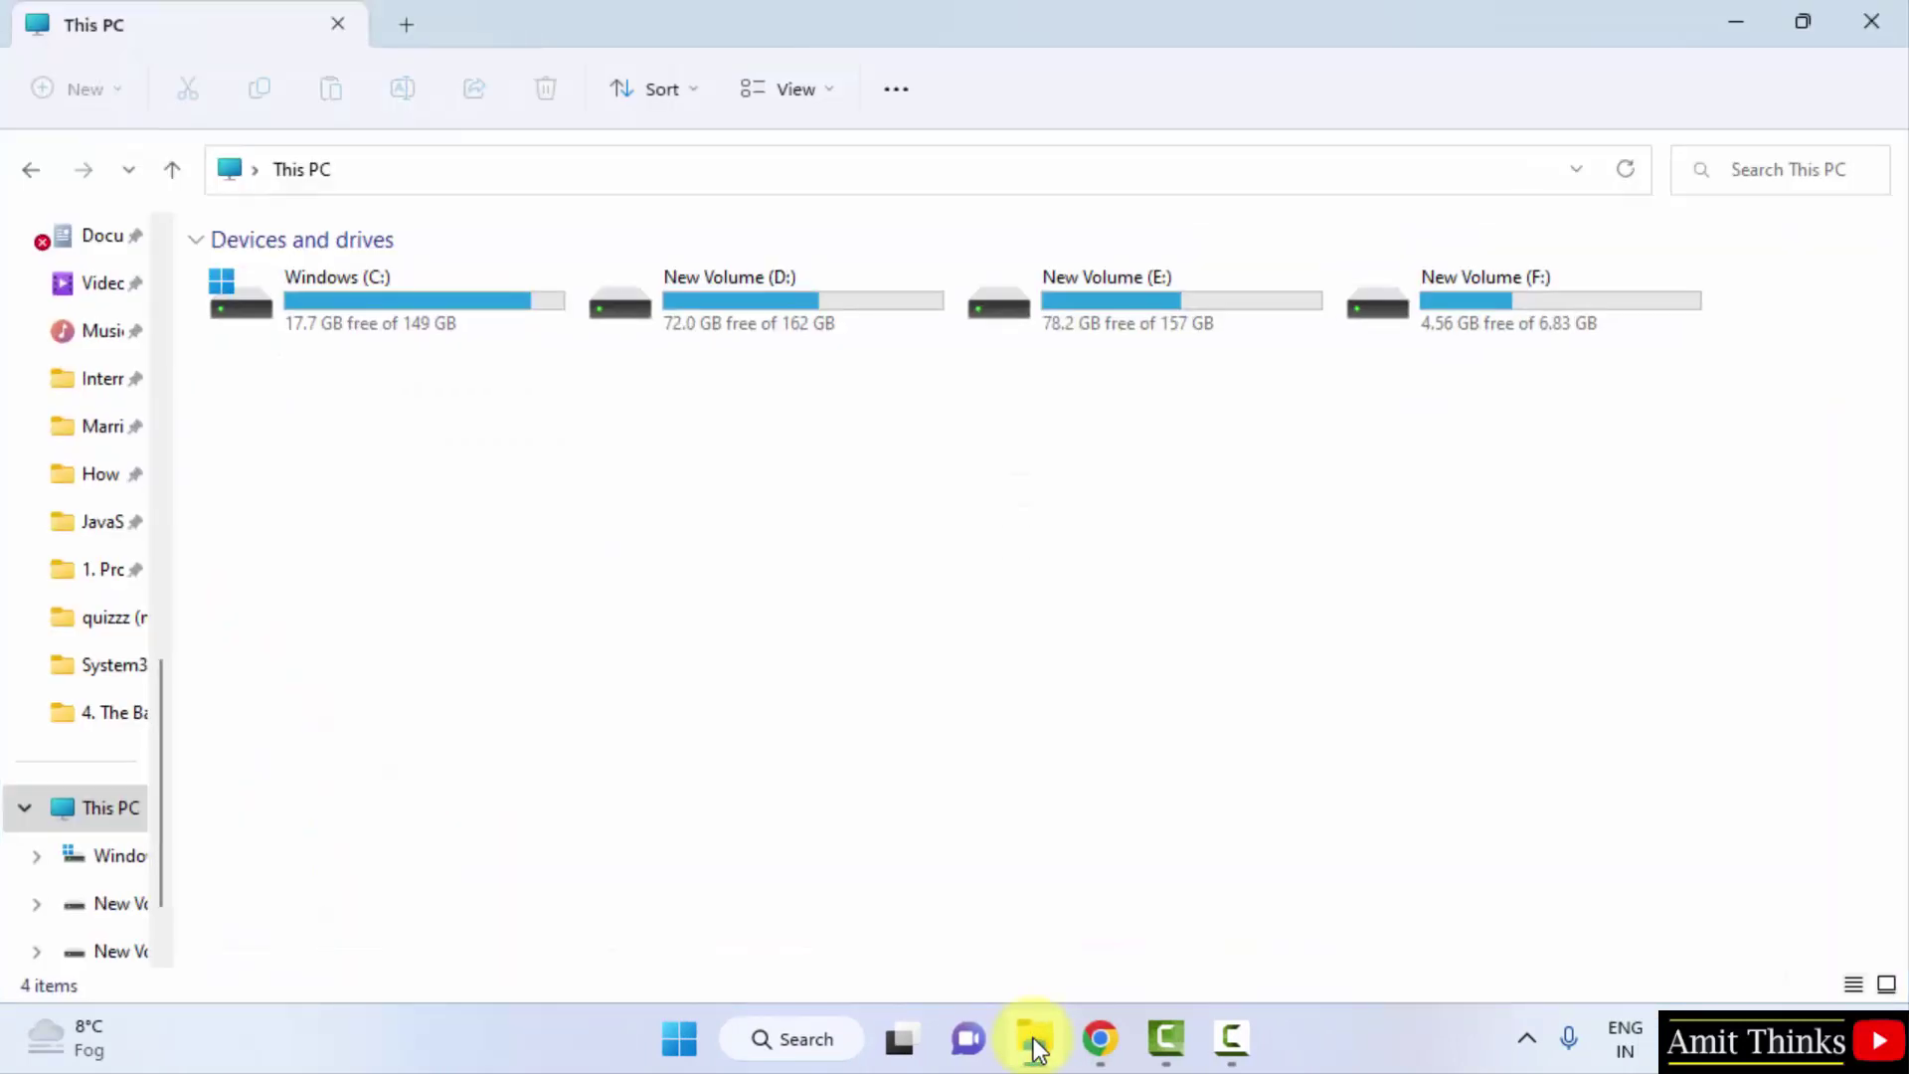
{"action": "double_click", "coordinate": [451, 312]}
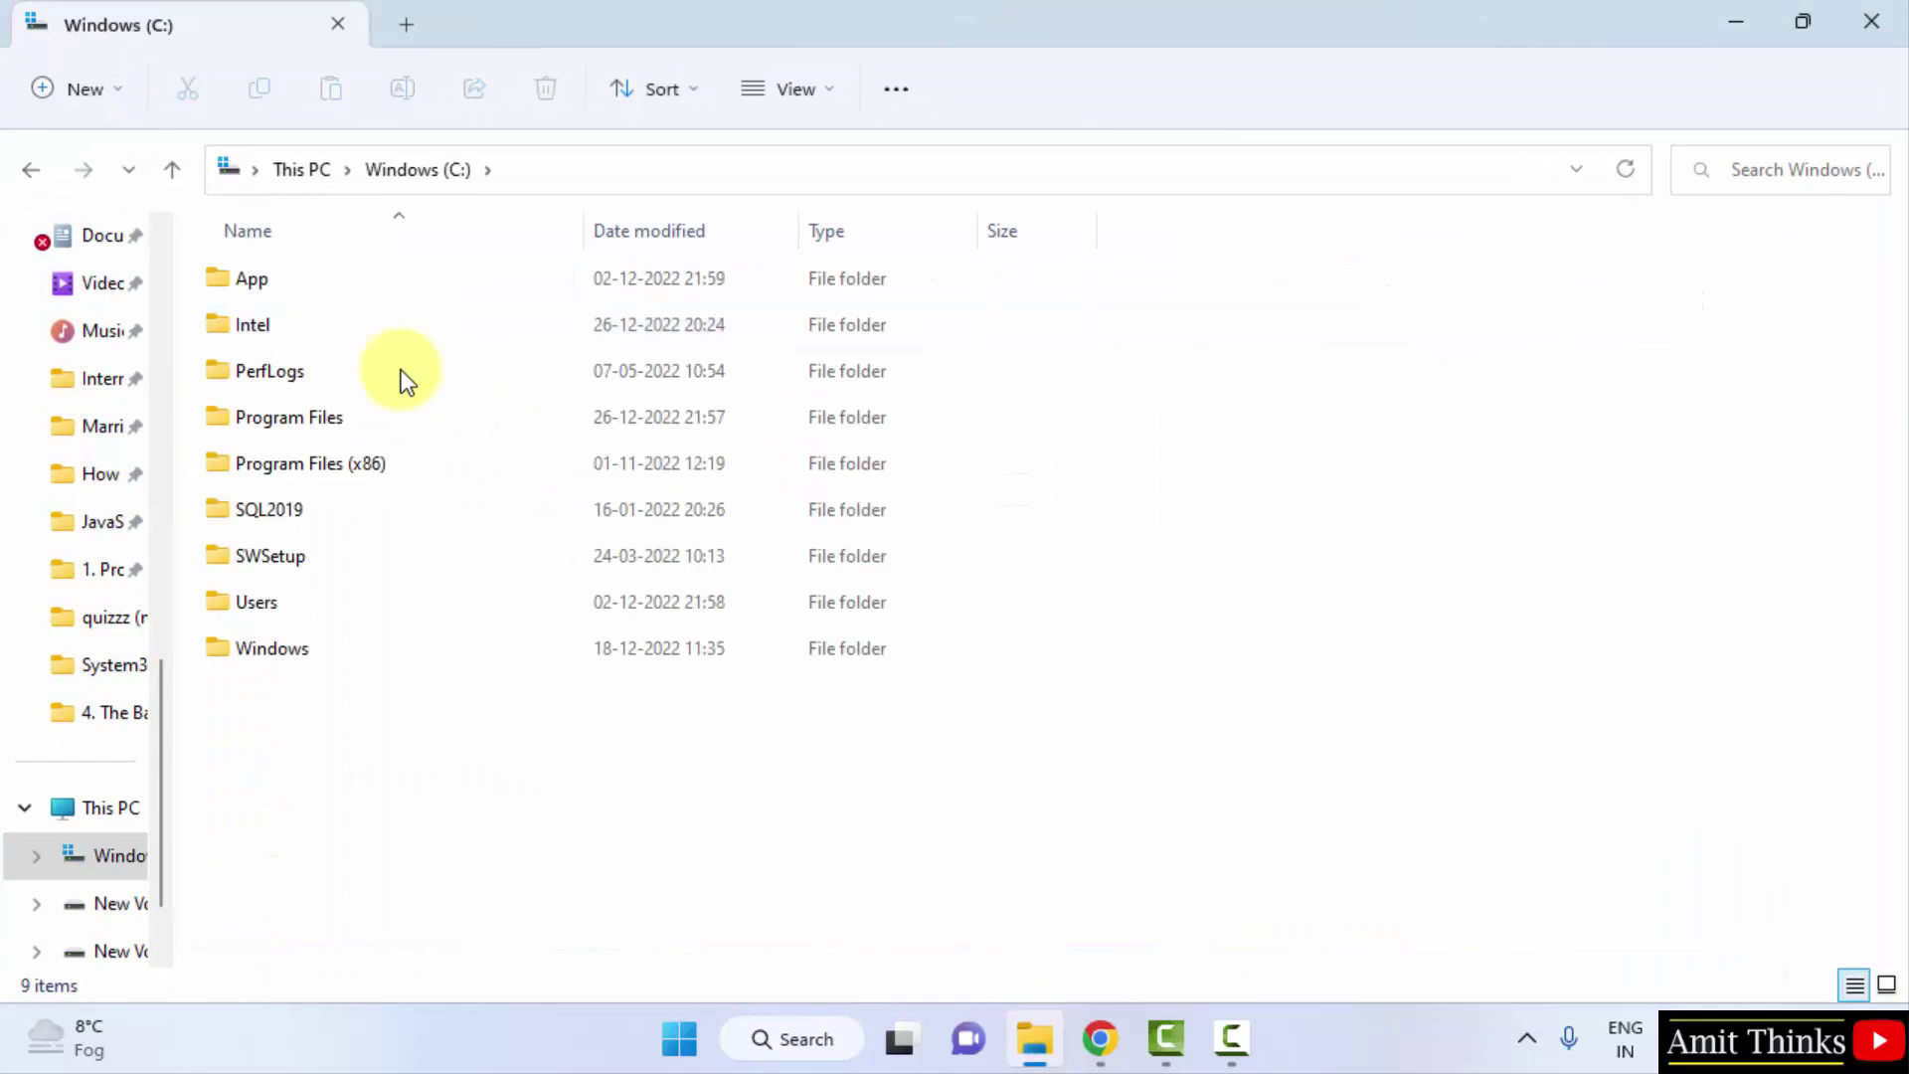
{"action": "double_click", "coordinate": [368, 417]}
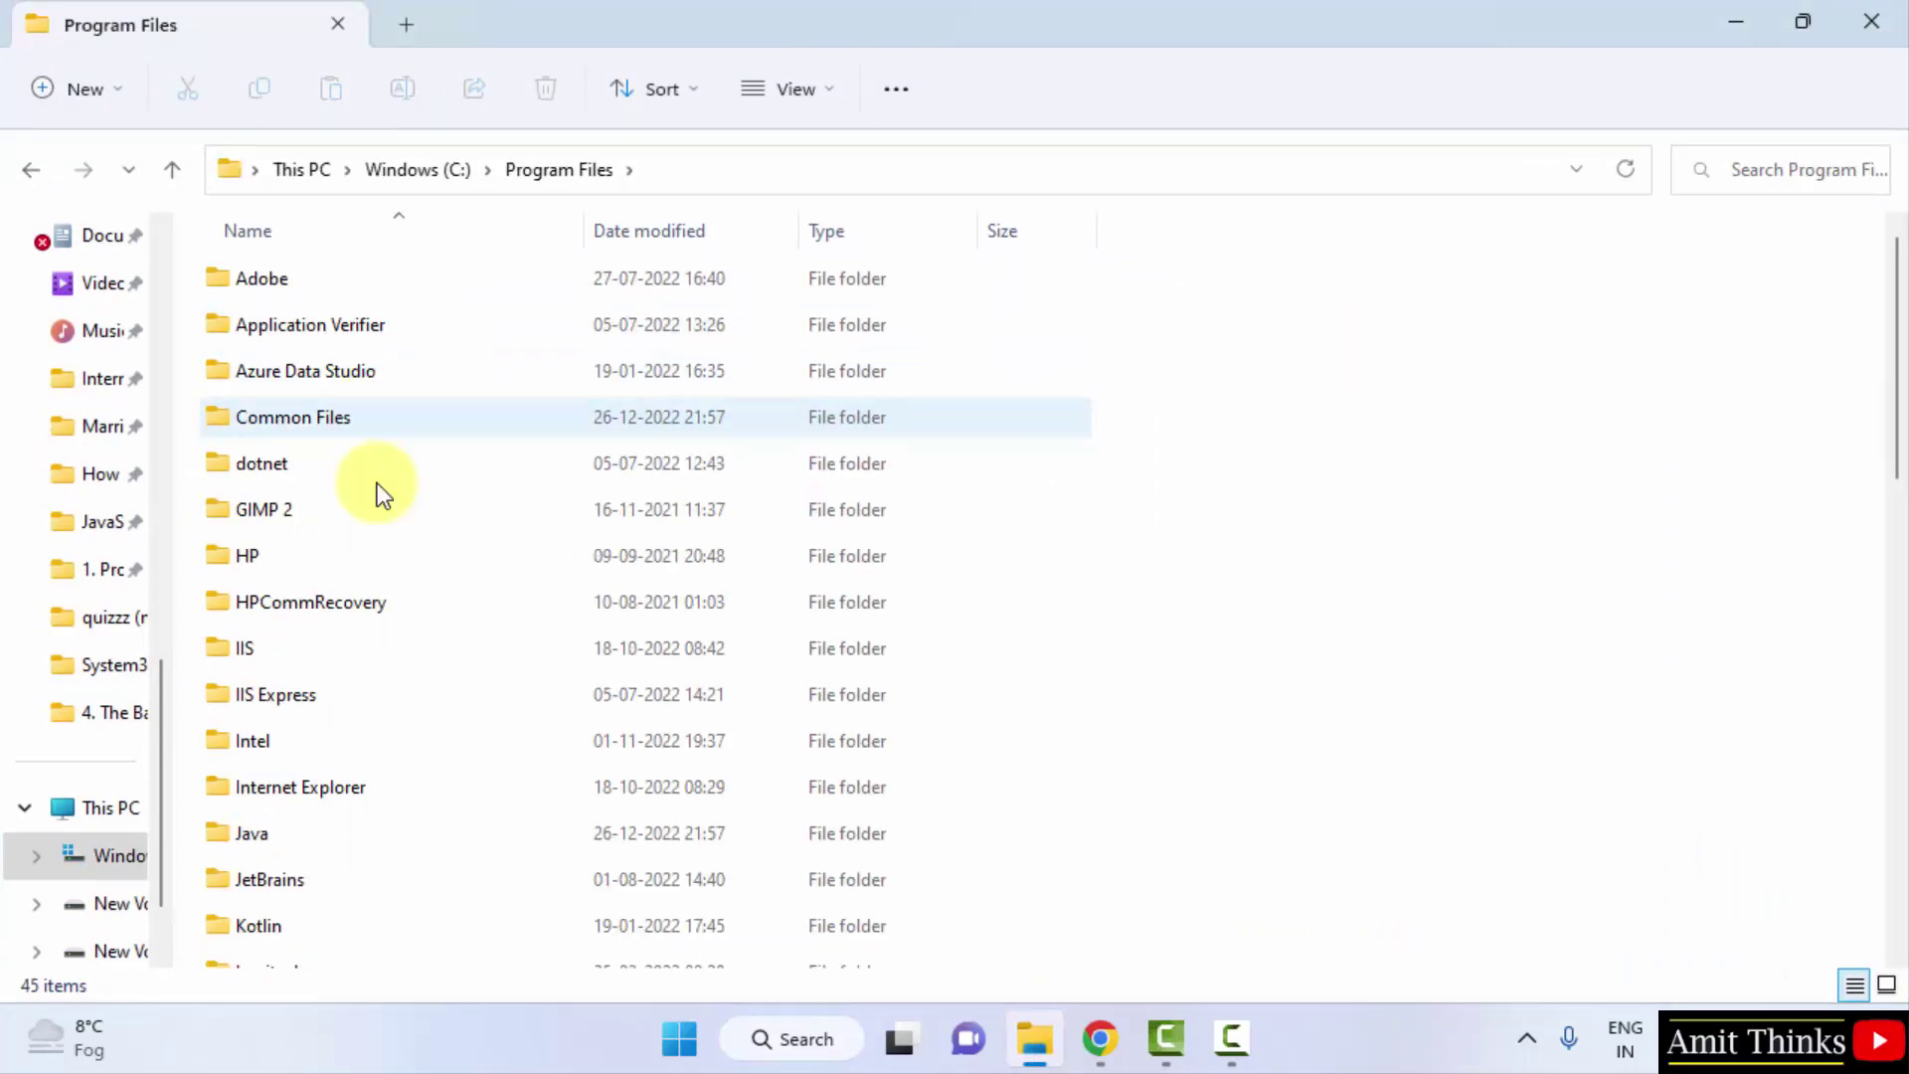
{"action": "key", "text": "Down"}
{"action": "key", "text": "Down"}
{"action": "key", "text": "Up"}
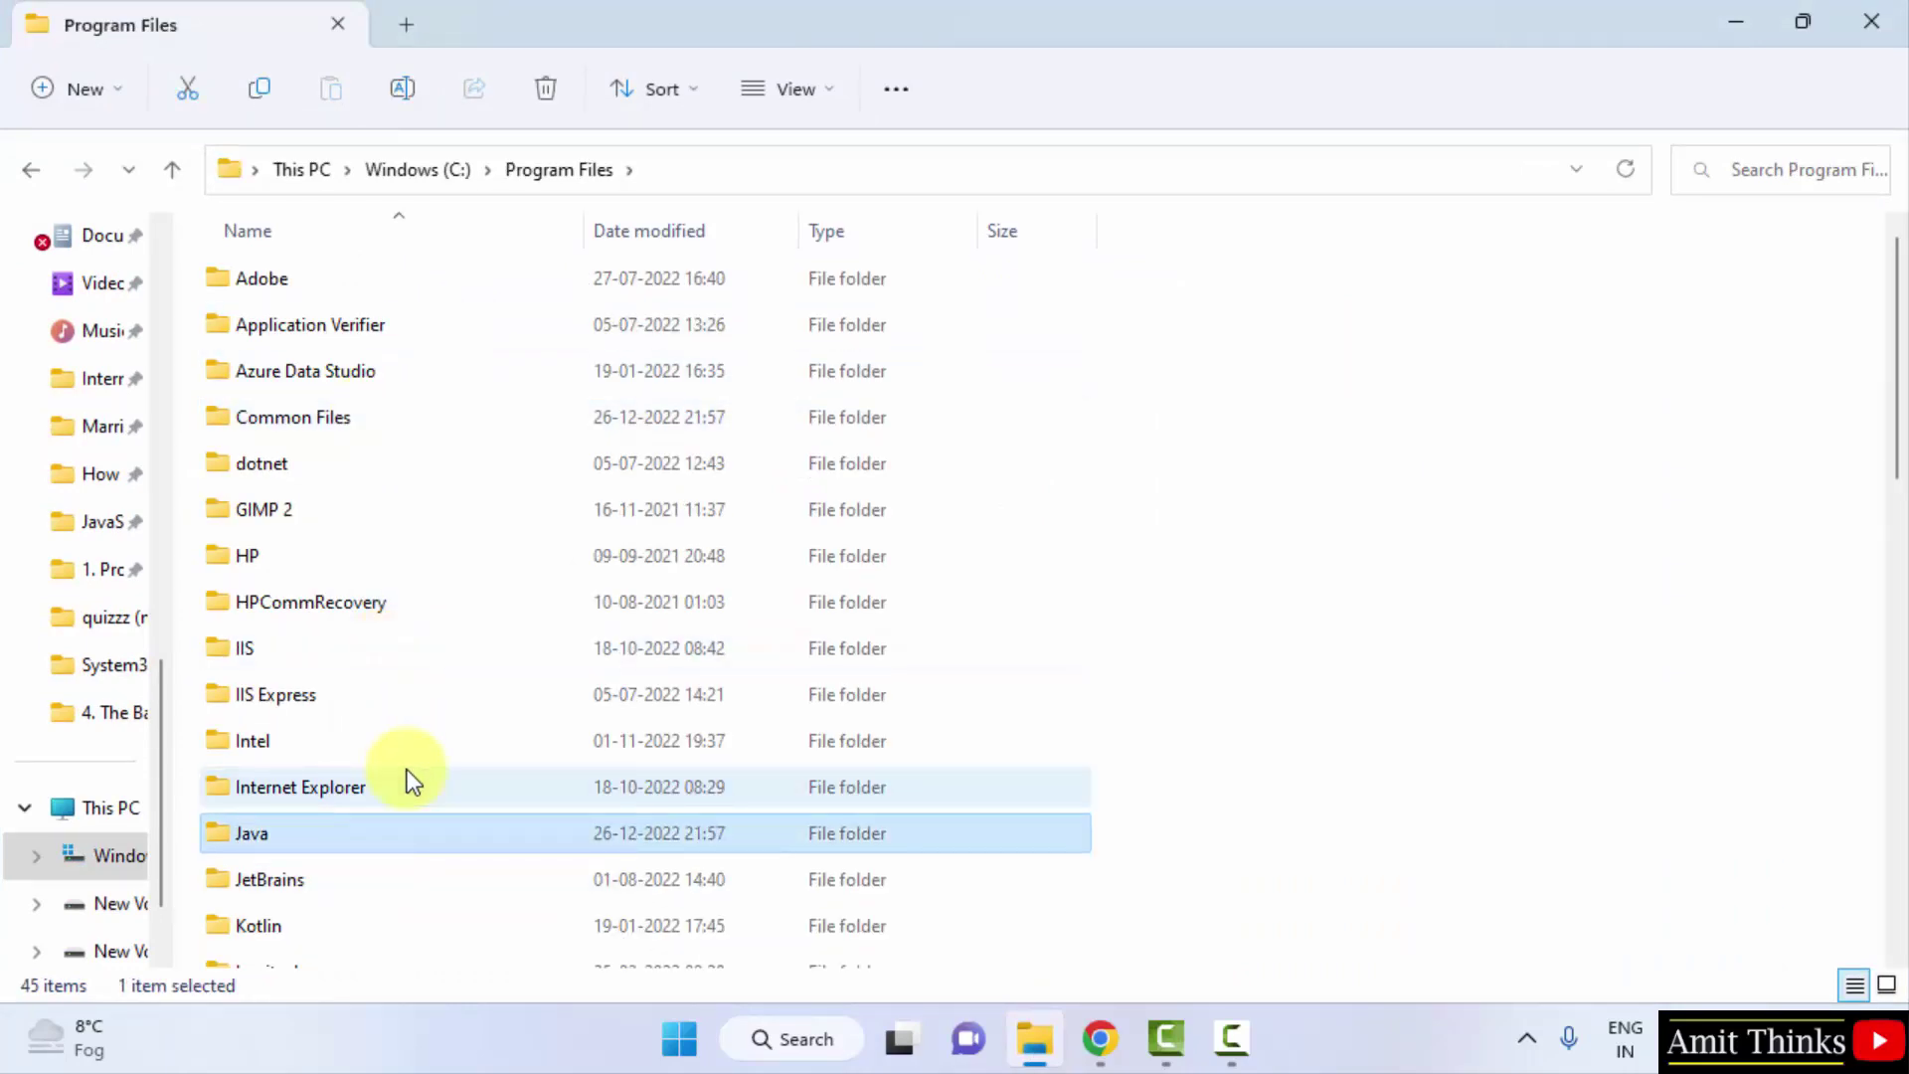
{"action": "double_click", "coordinate": [486, 834]}
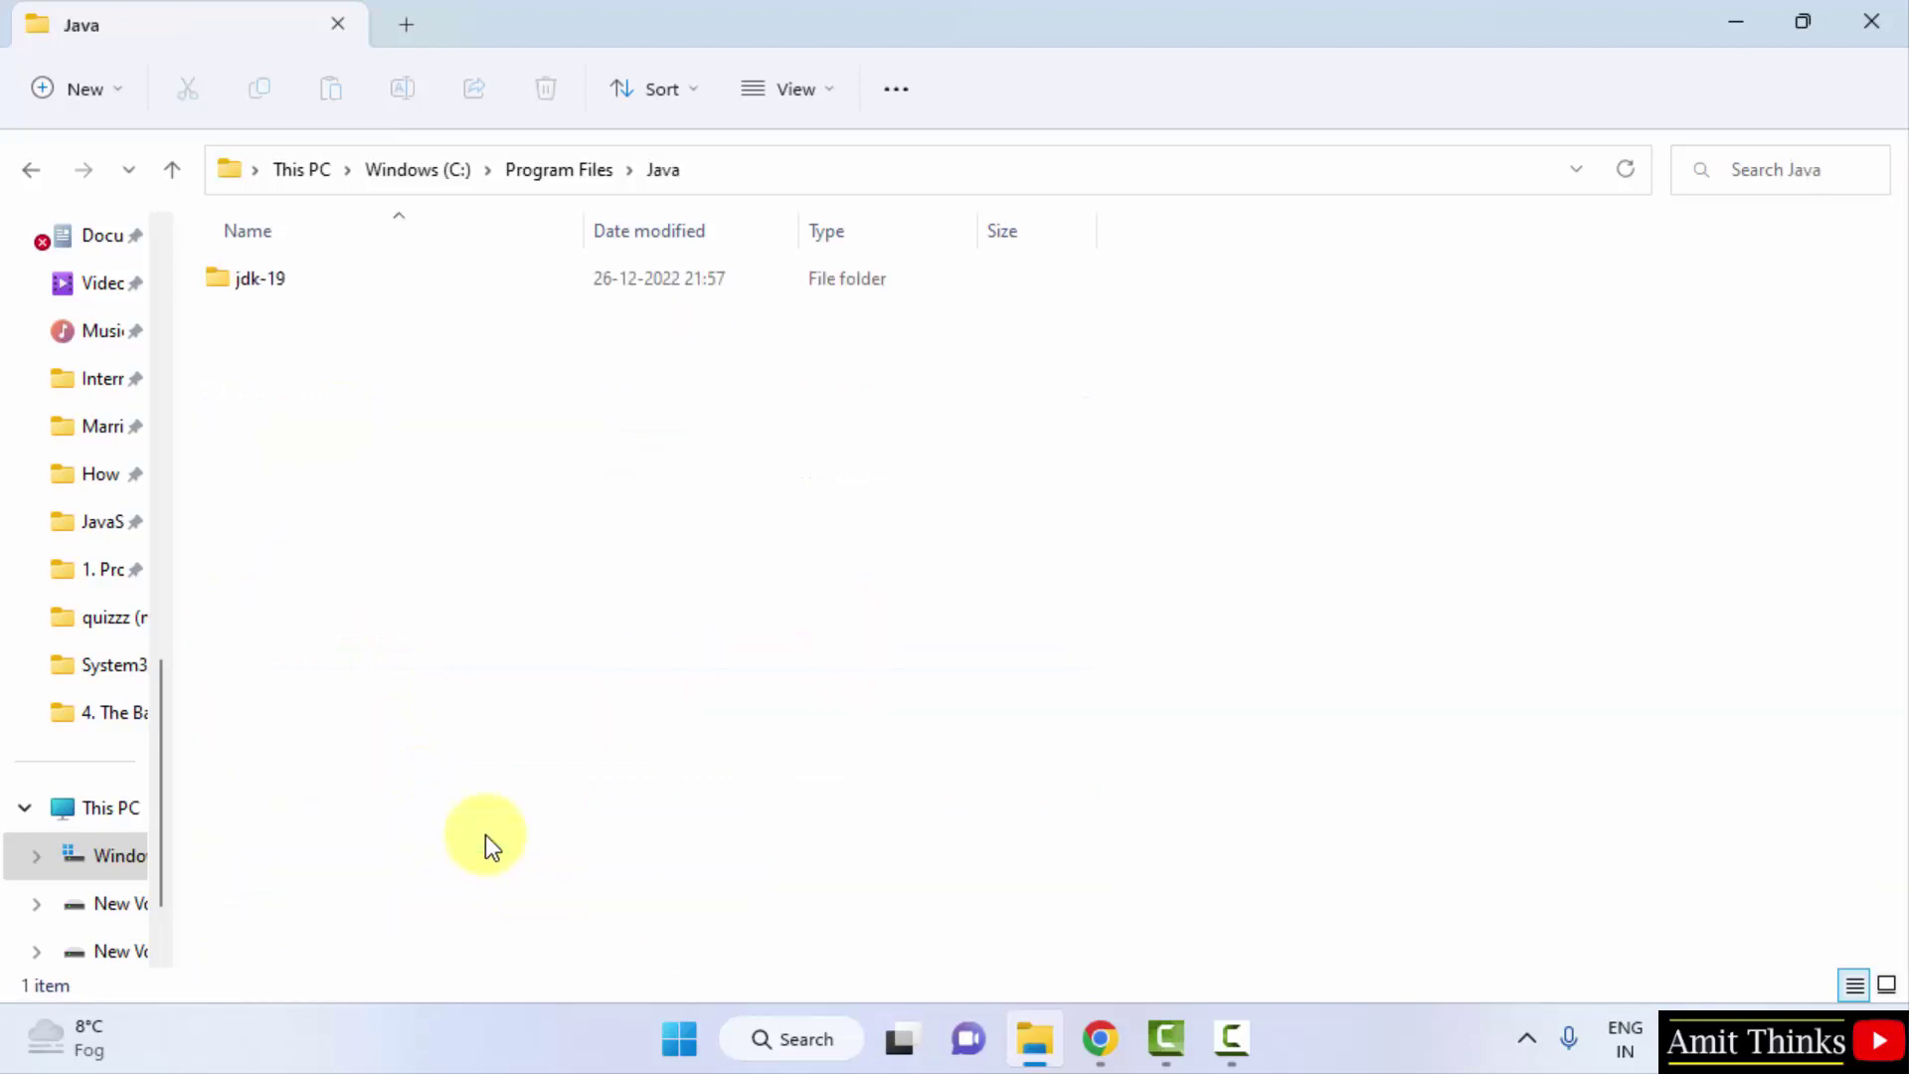
{"action": "double_click", "coordinate": [371, 294]}
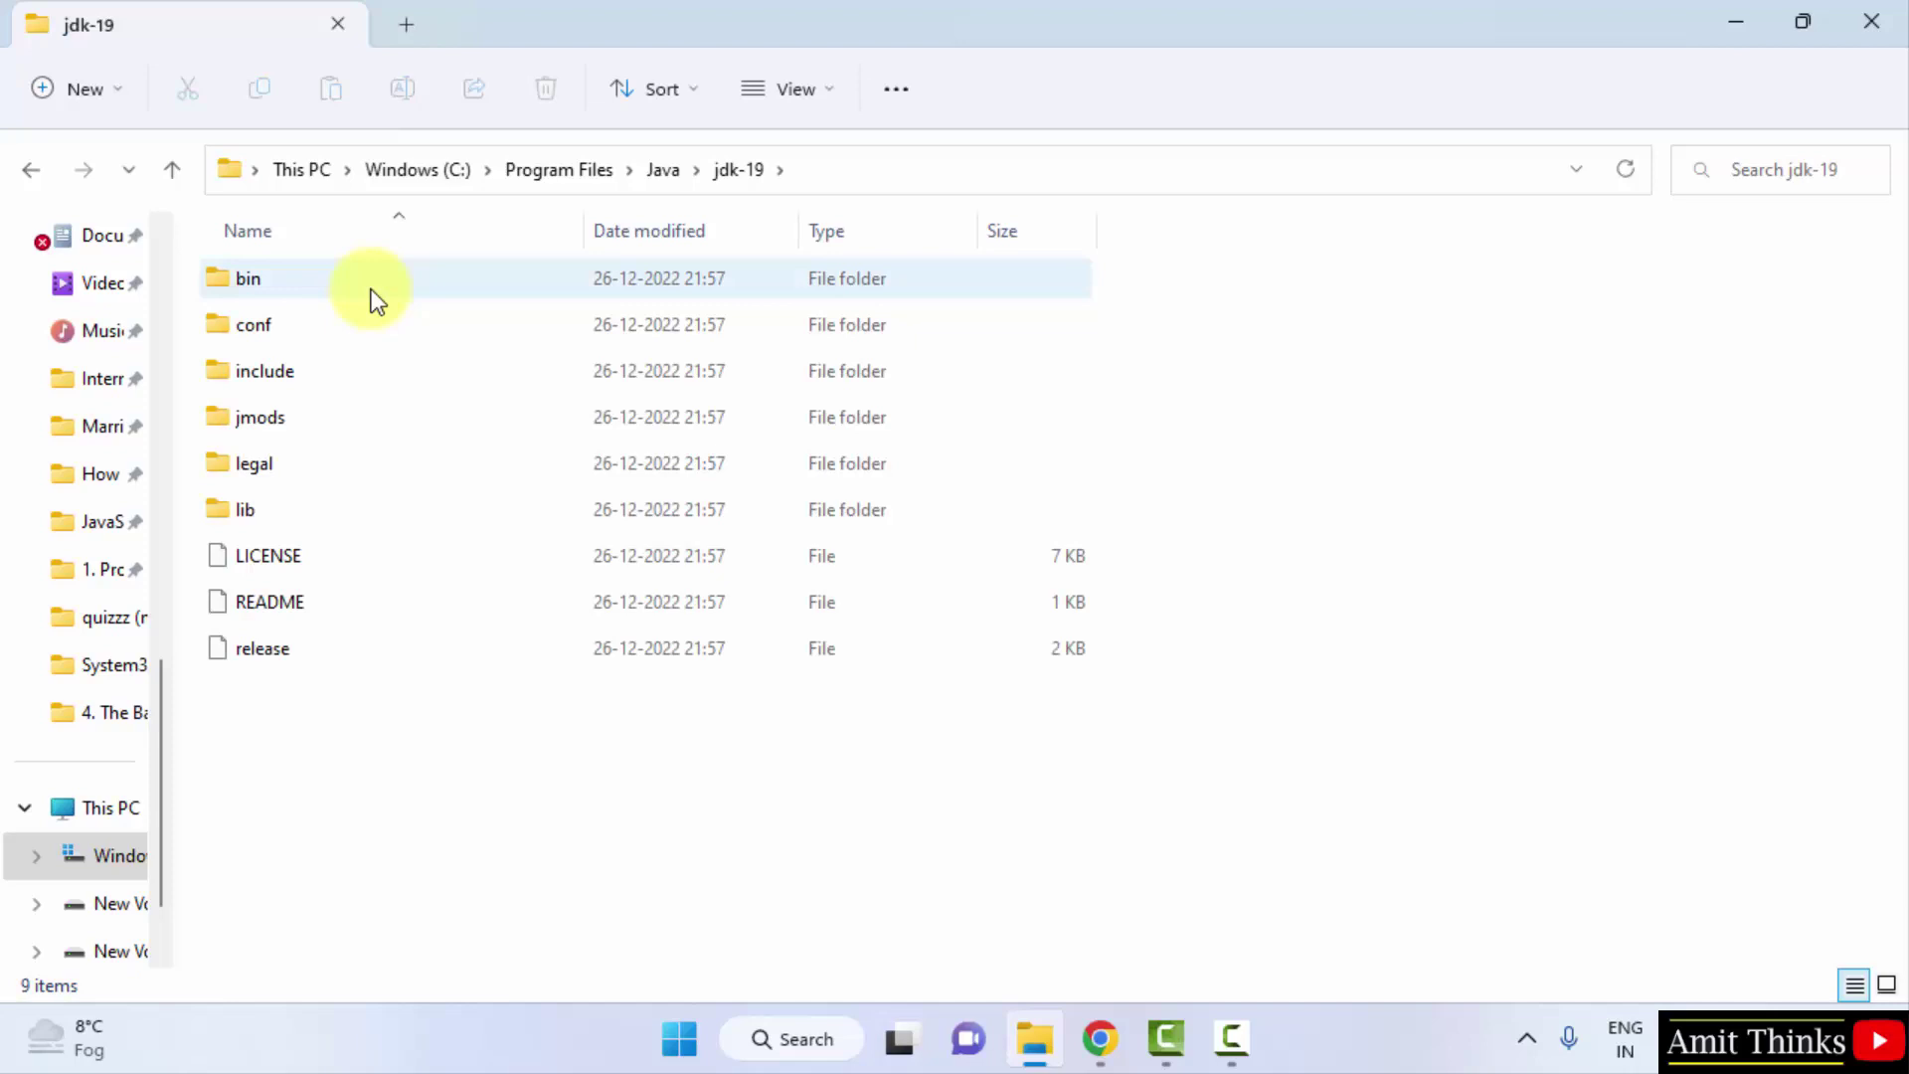
{"action": "double_click", "coordinate": [372, 294]}
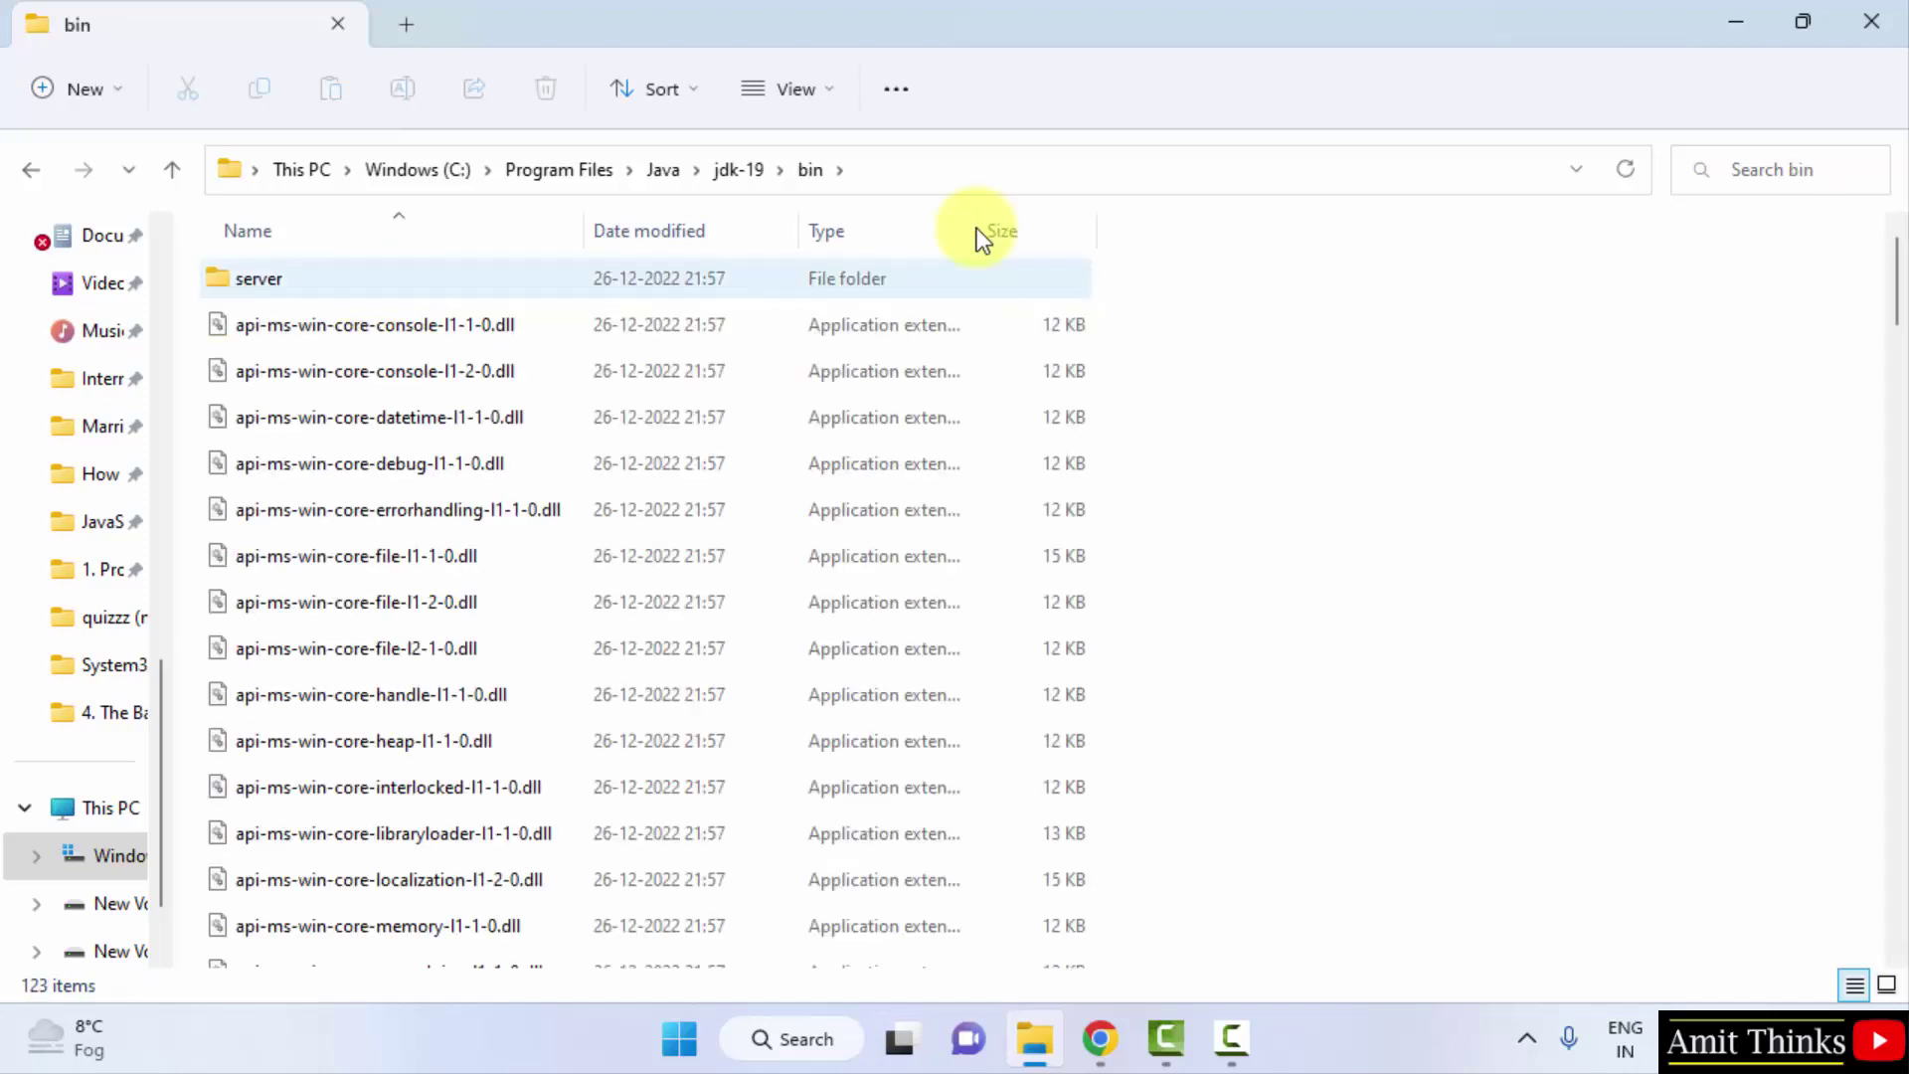
Copy the bin folder path from the address bar and minimize Explorer
{"action": "left_click", "coordinate": [975, 175]}
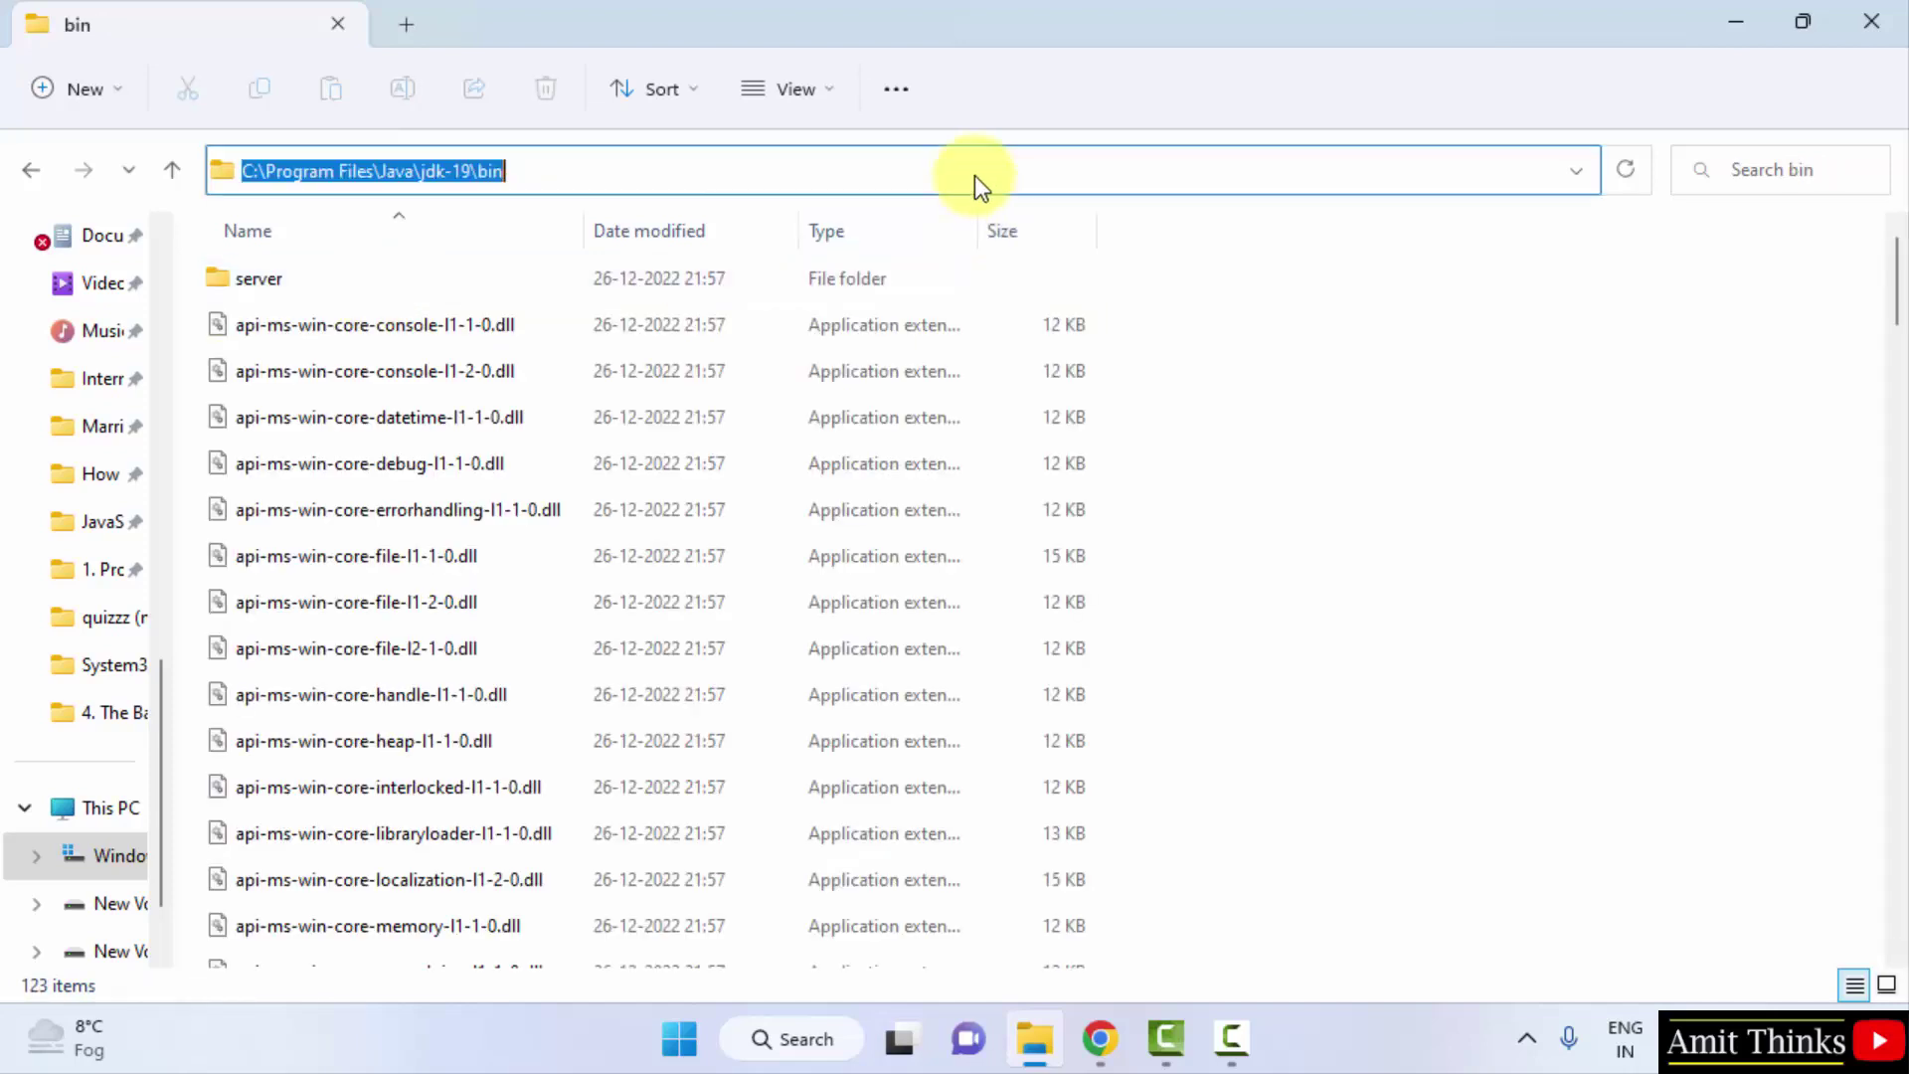
{"action": "right_click", "coordinate": [458, 173]}
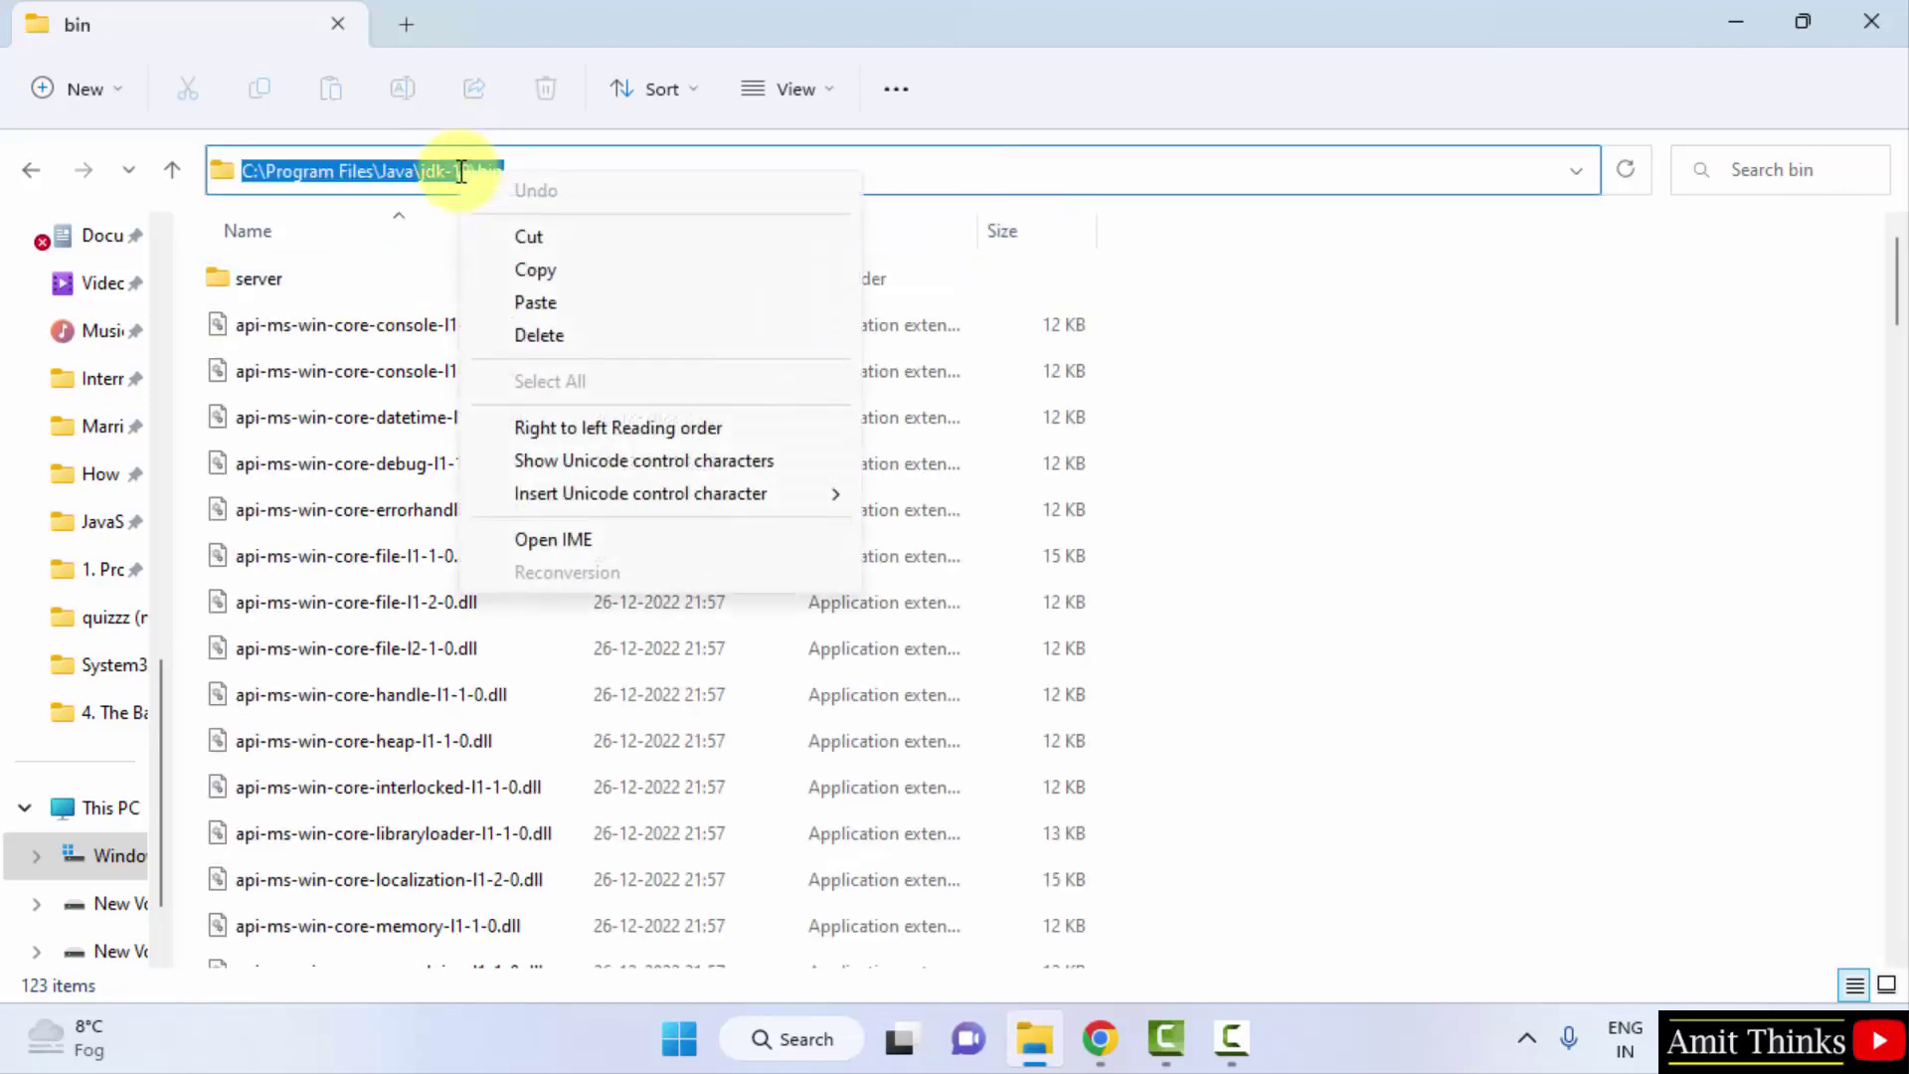
{"action": "left_click", "coordinate": [529, 269]}
{"action": "double_click", "coordinate": [1731, 7]}
{"action": "left_click", "coordinate": [1732, 15]}
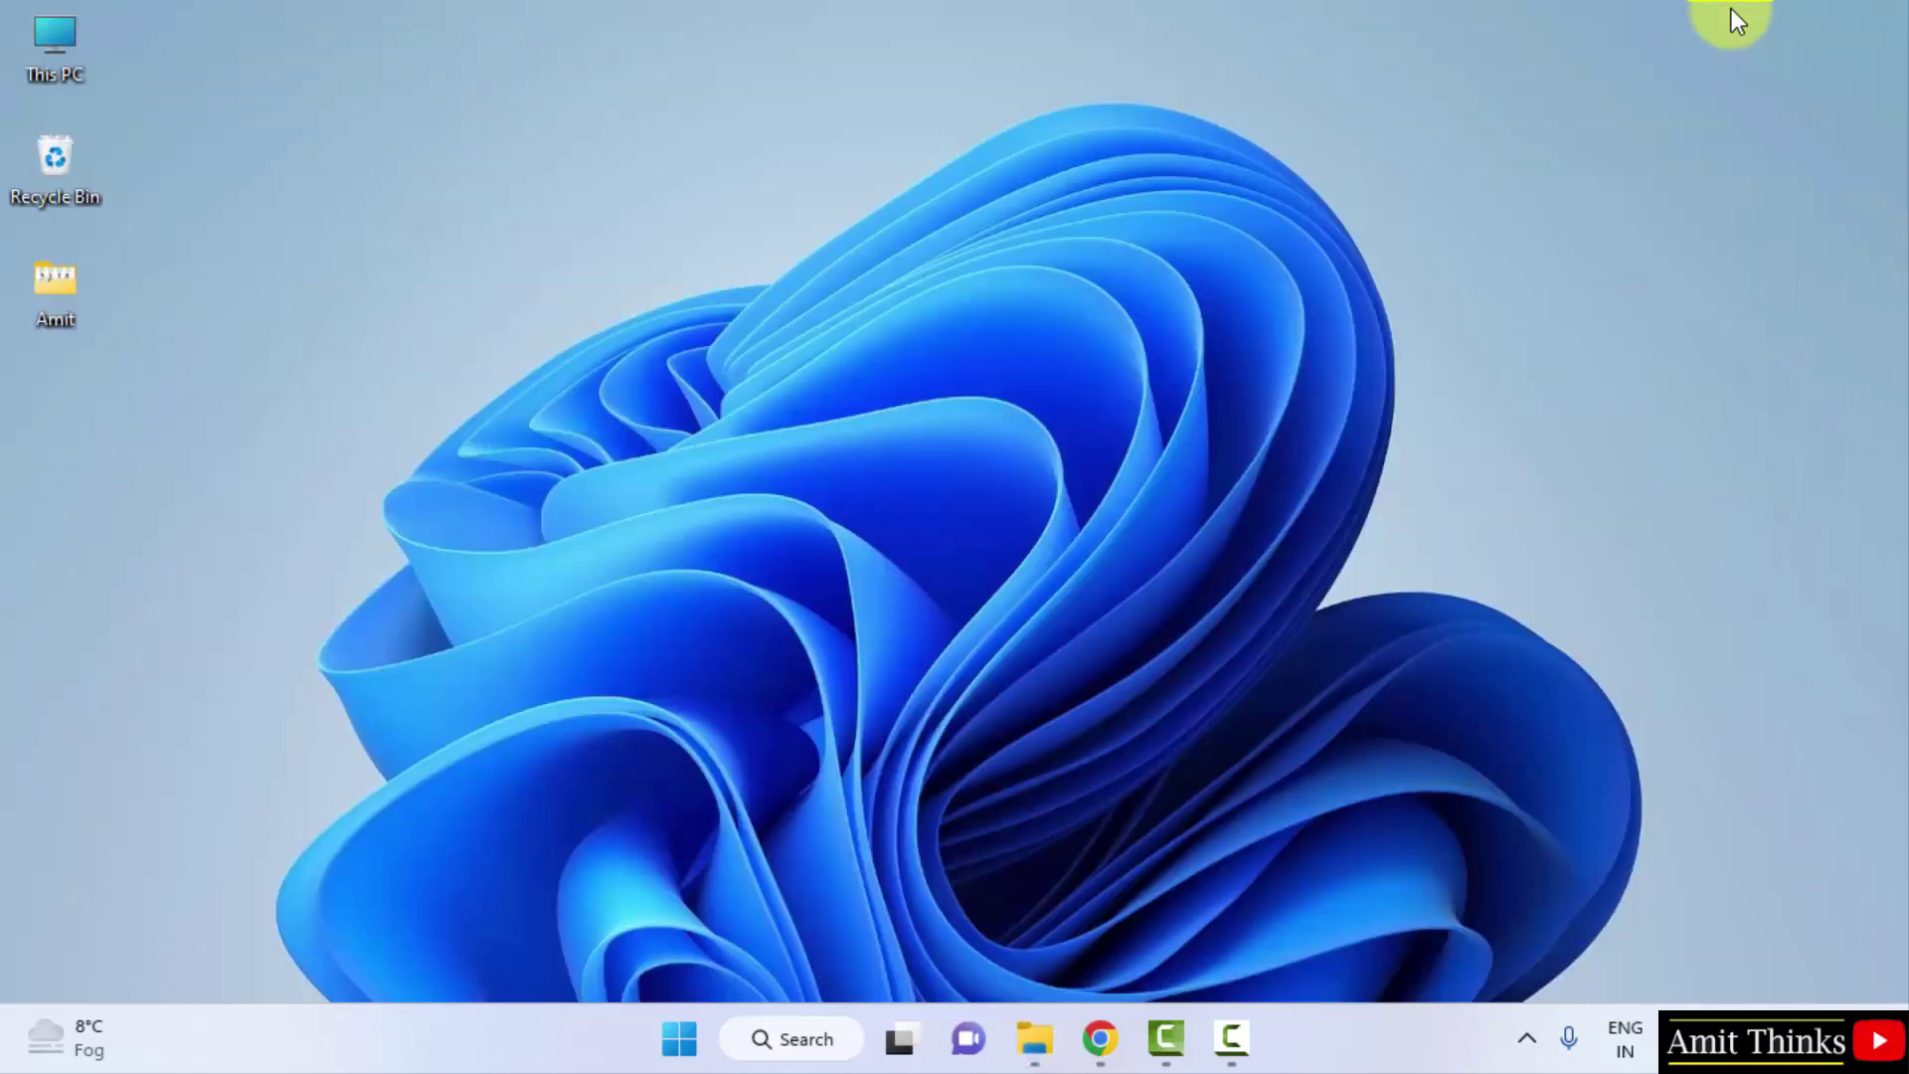
Search Start for 'environment variables' and open 'Edit the system environment variables'
{"action": "left_click", "coordinate": [703, 1026]}
{"action": "type", "text": "env"}
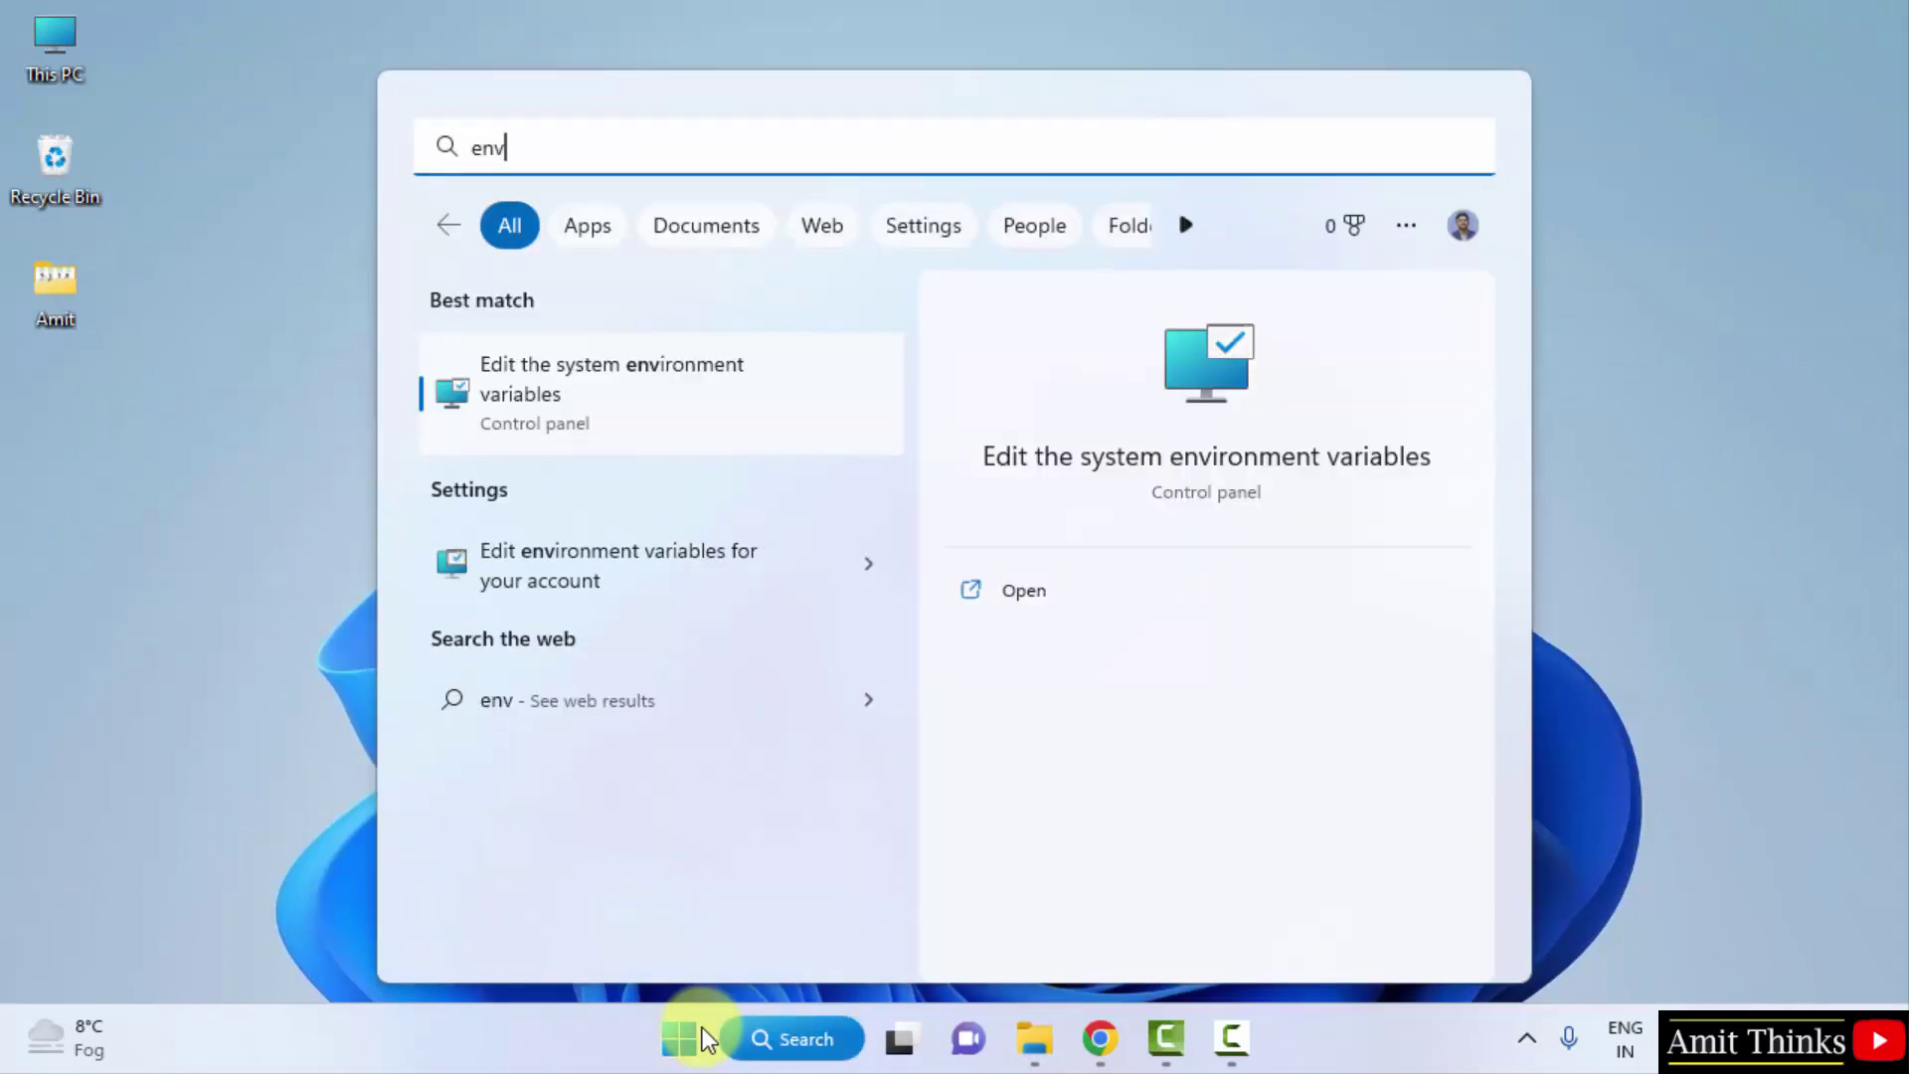
{"action": "type", "text": "ironment var"}
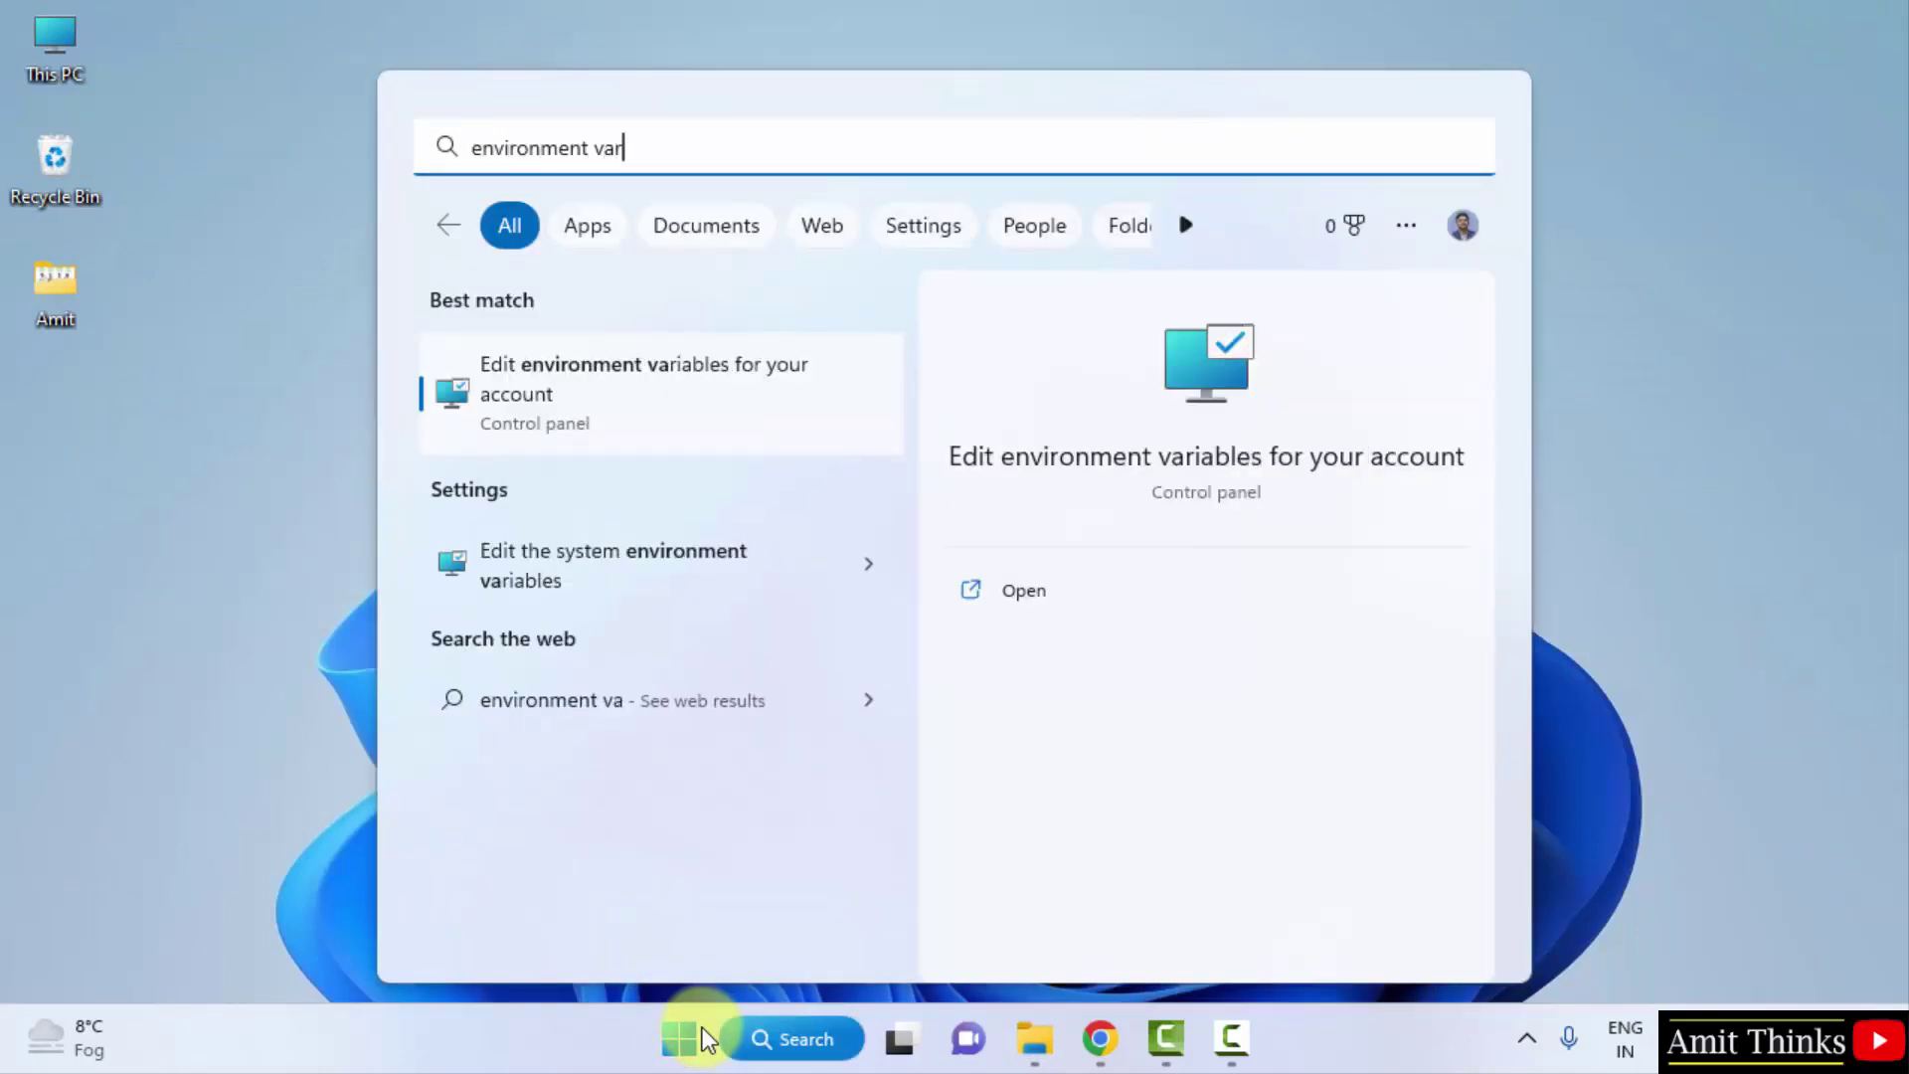
{"action": "type", "text": "iables"}
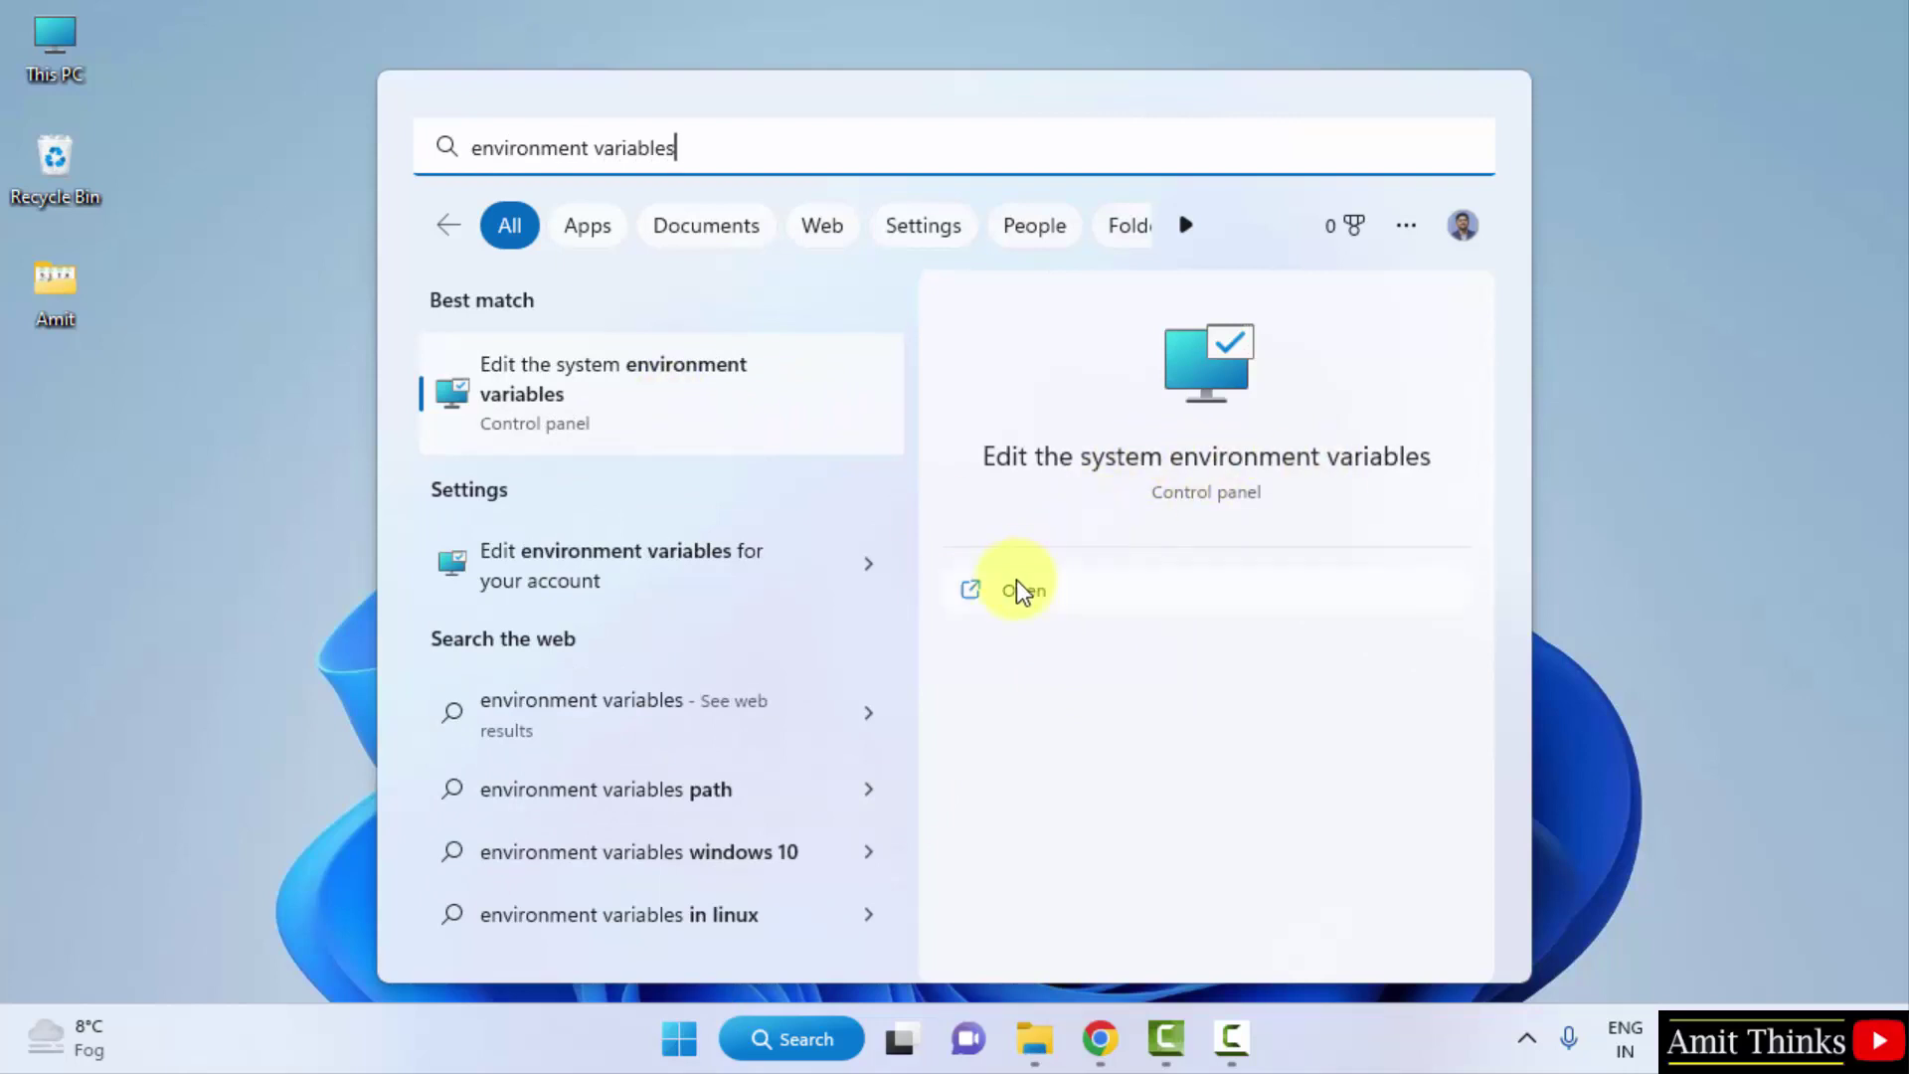
Open Environment Variables in System Properties and select the system Path variable
{"action": "left_click", "coordinate": [1048, 601]}
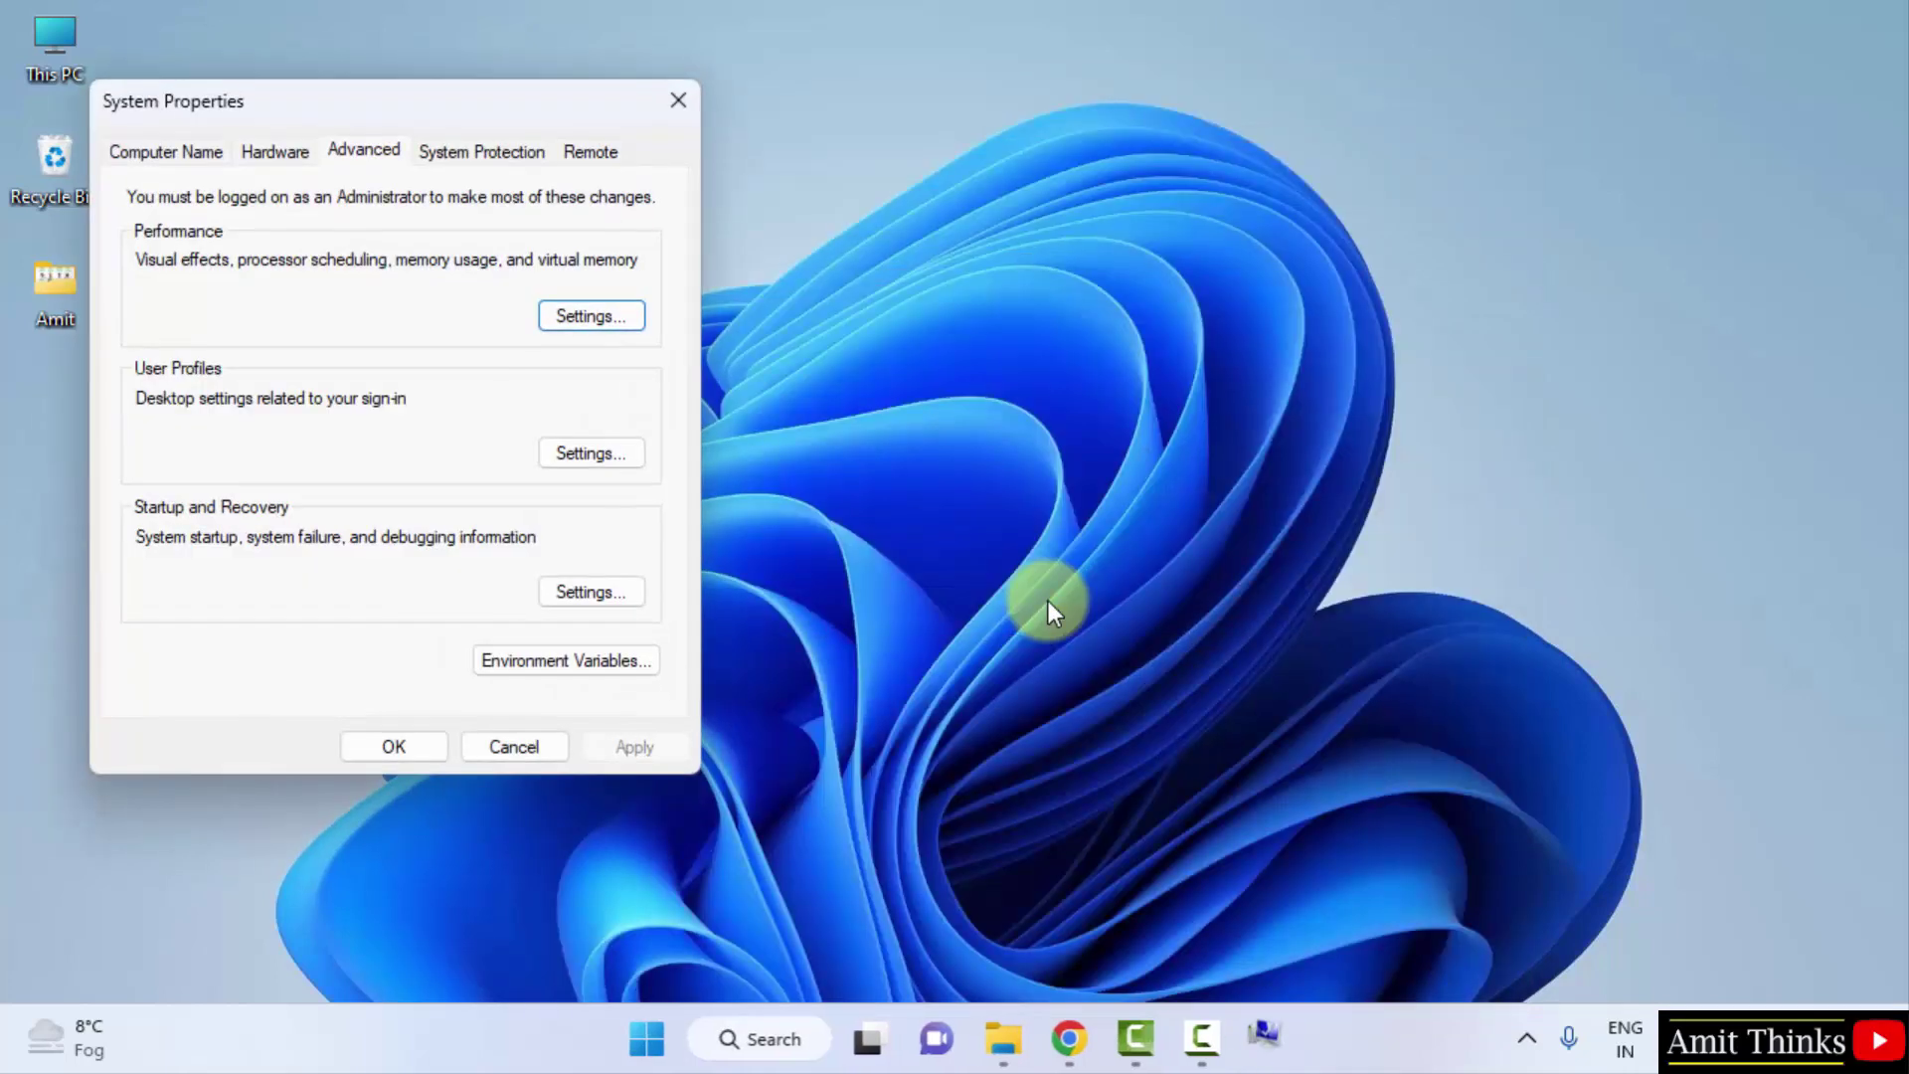
{"action": "left_click_drag", "start_coordinate": [413, 97], "coordinate": [590, 80]}
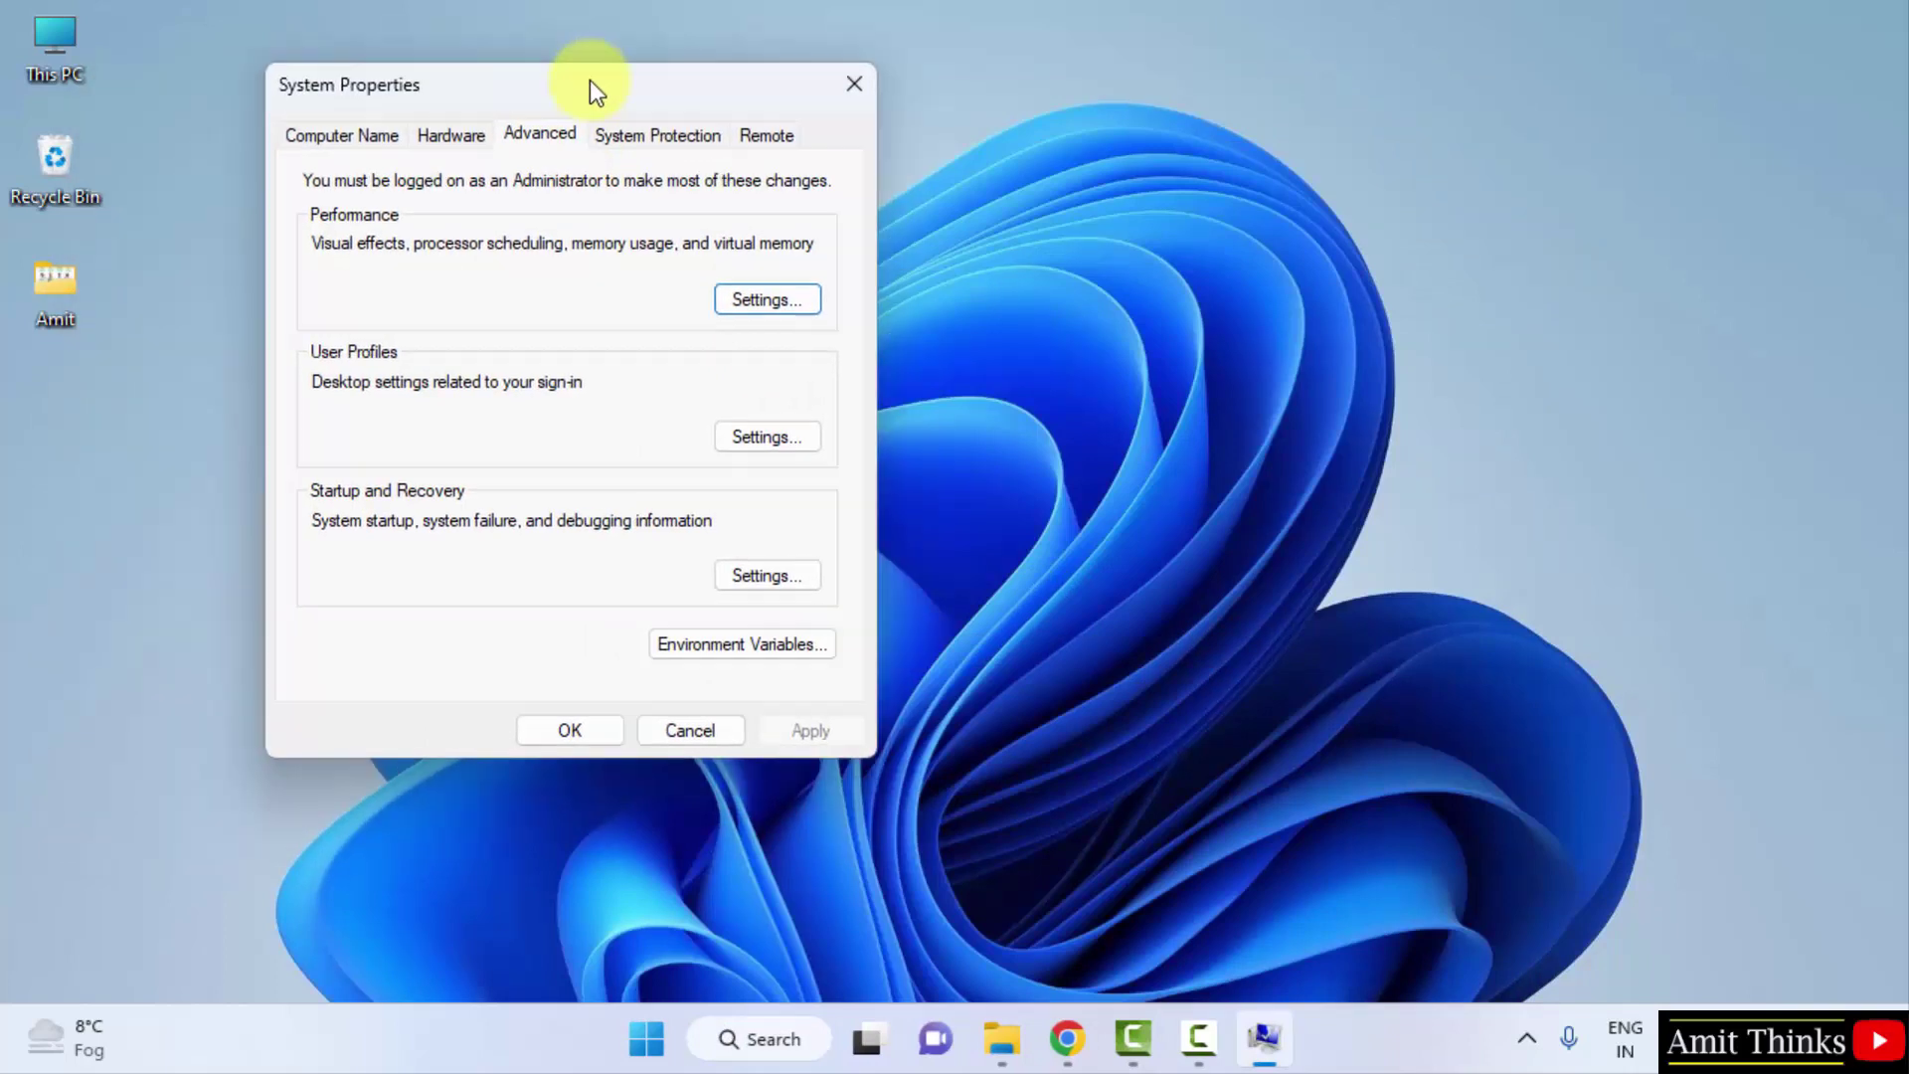
{"action": "left_click", "coordinate": [806, 643]}
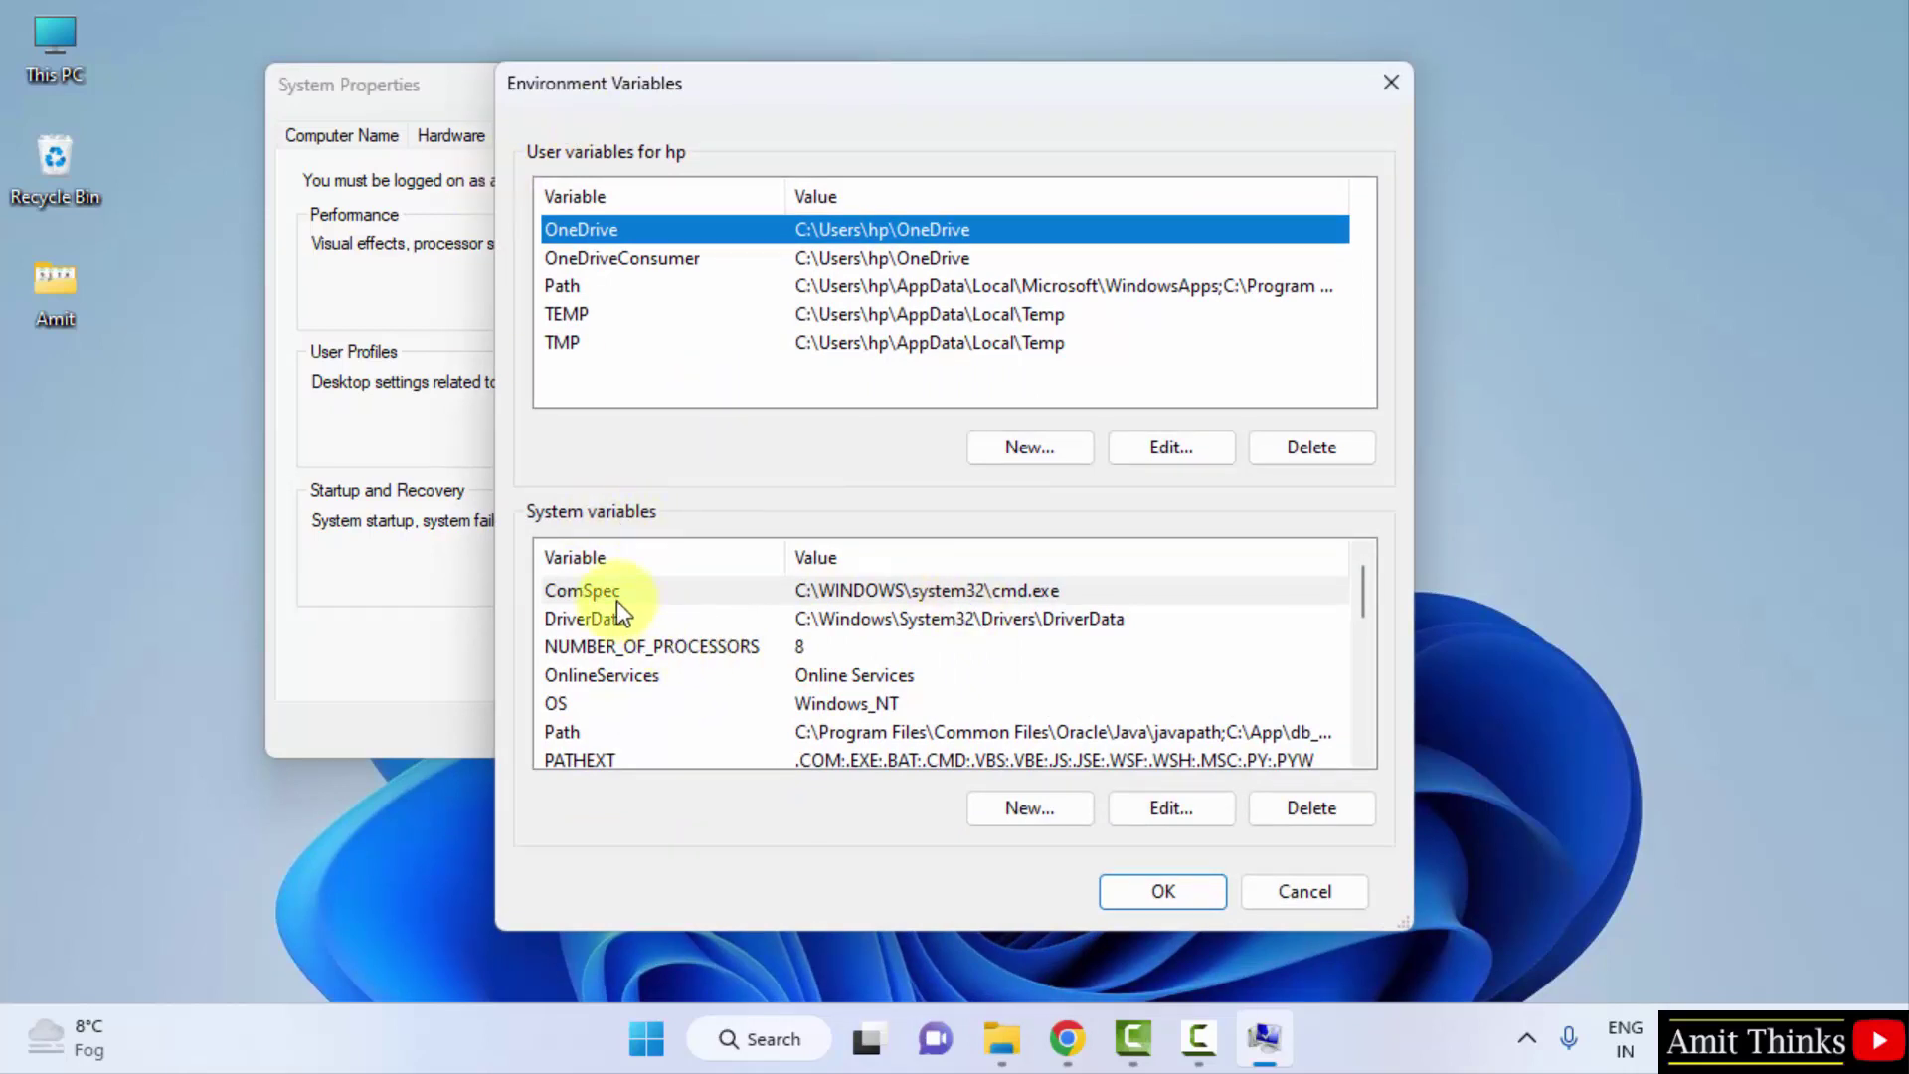
{"action": "left_click", "coordinate": [572, 734]}
{"action": "key", "text": "Down"}
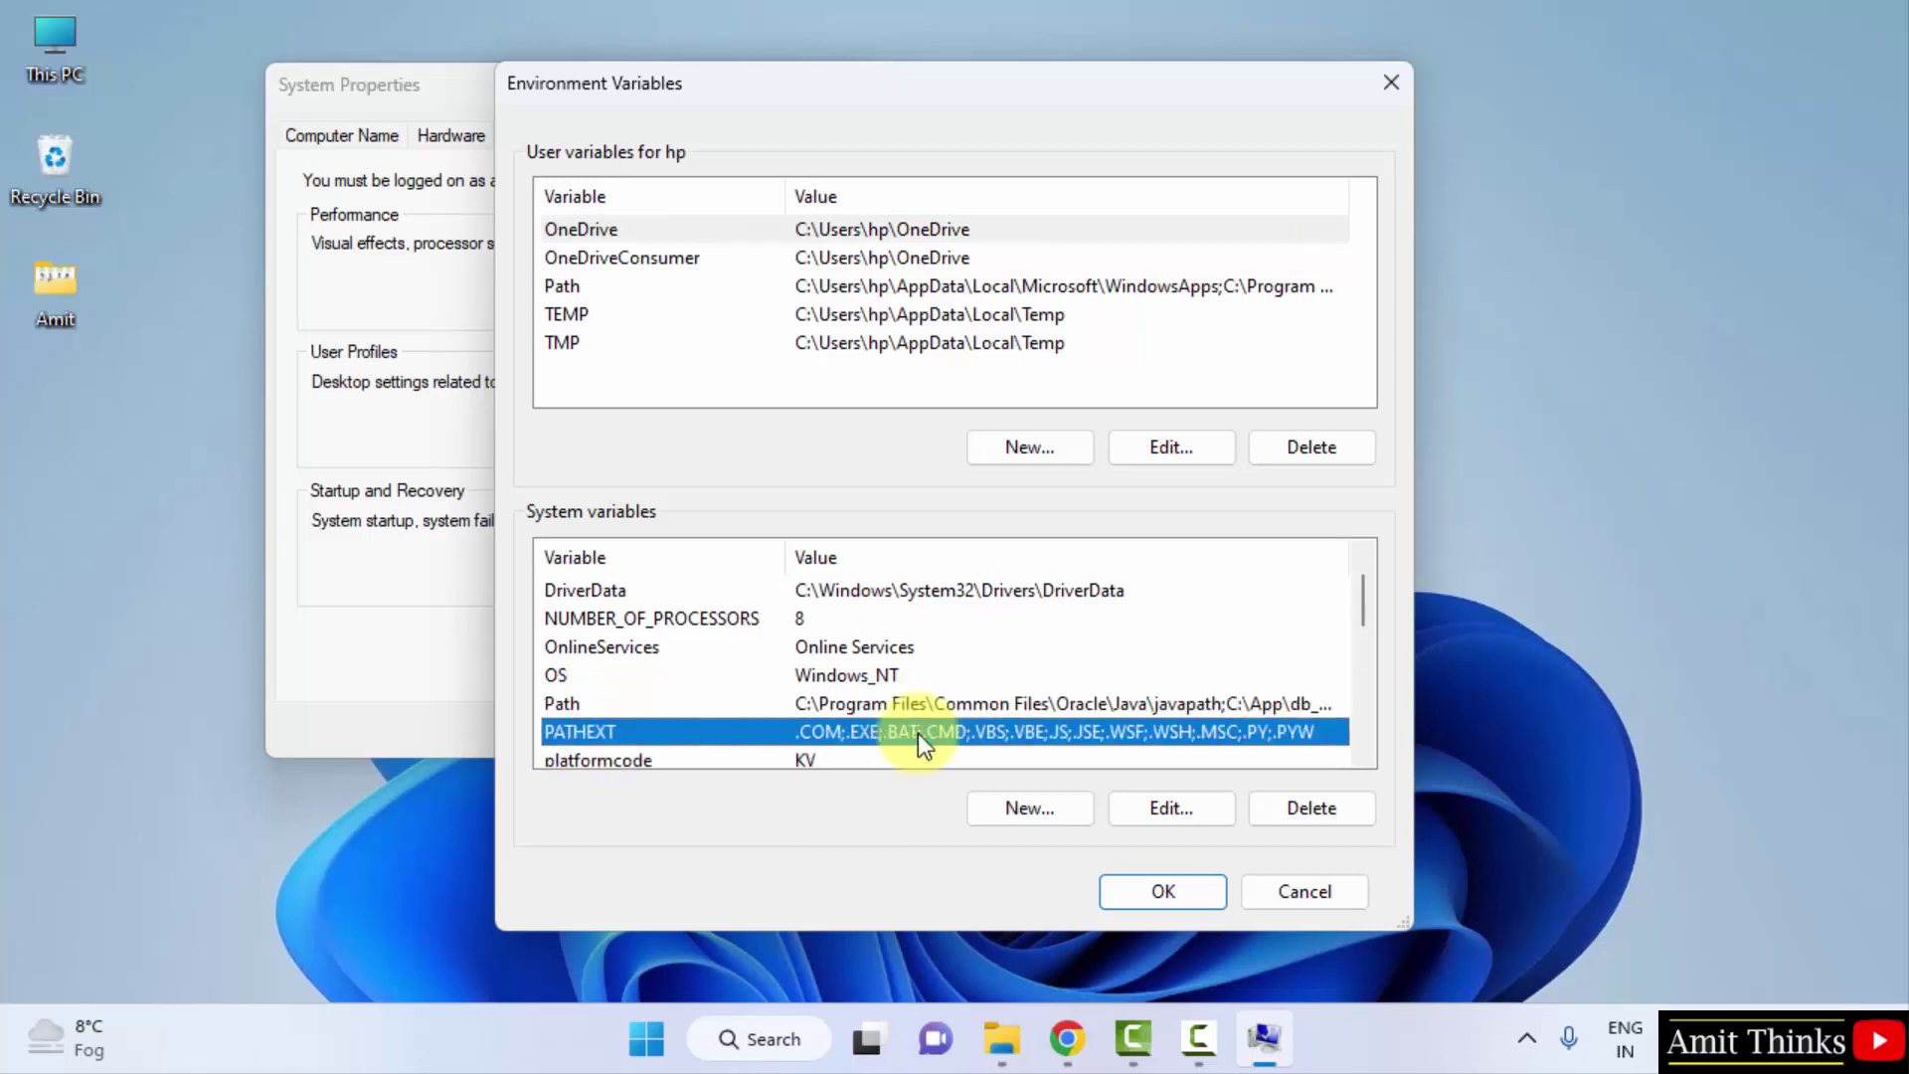
{"action": "scroll", "coordinate": [916, 731], "scroll_direction": "down", "scroll_amount": 1}
{"action": "left_click", "coordinate": [1009, 668]}
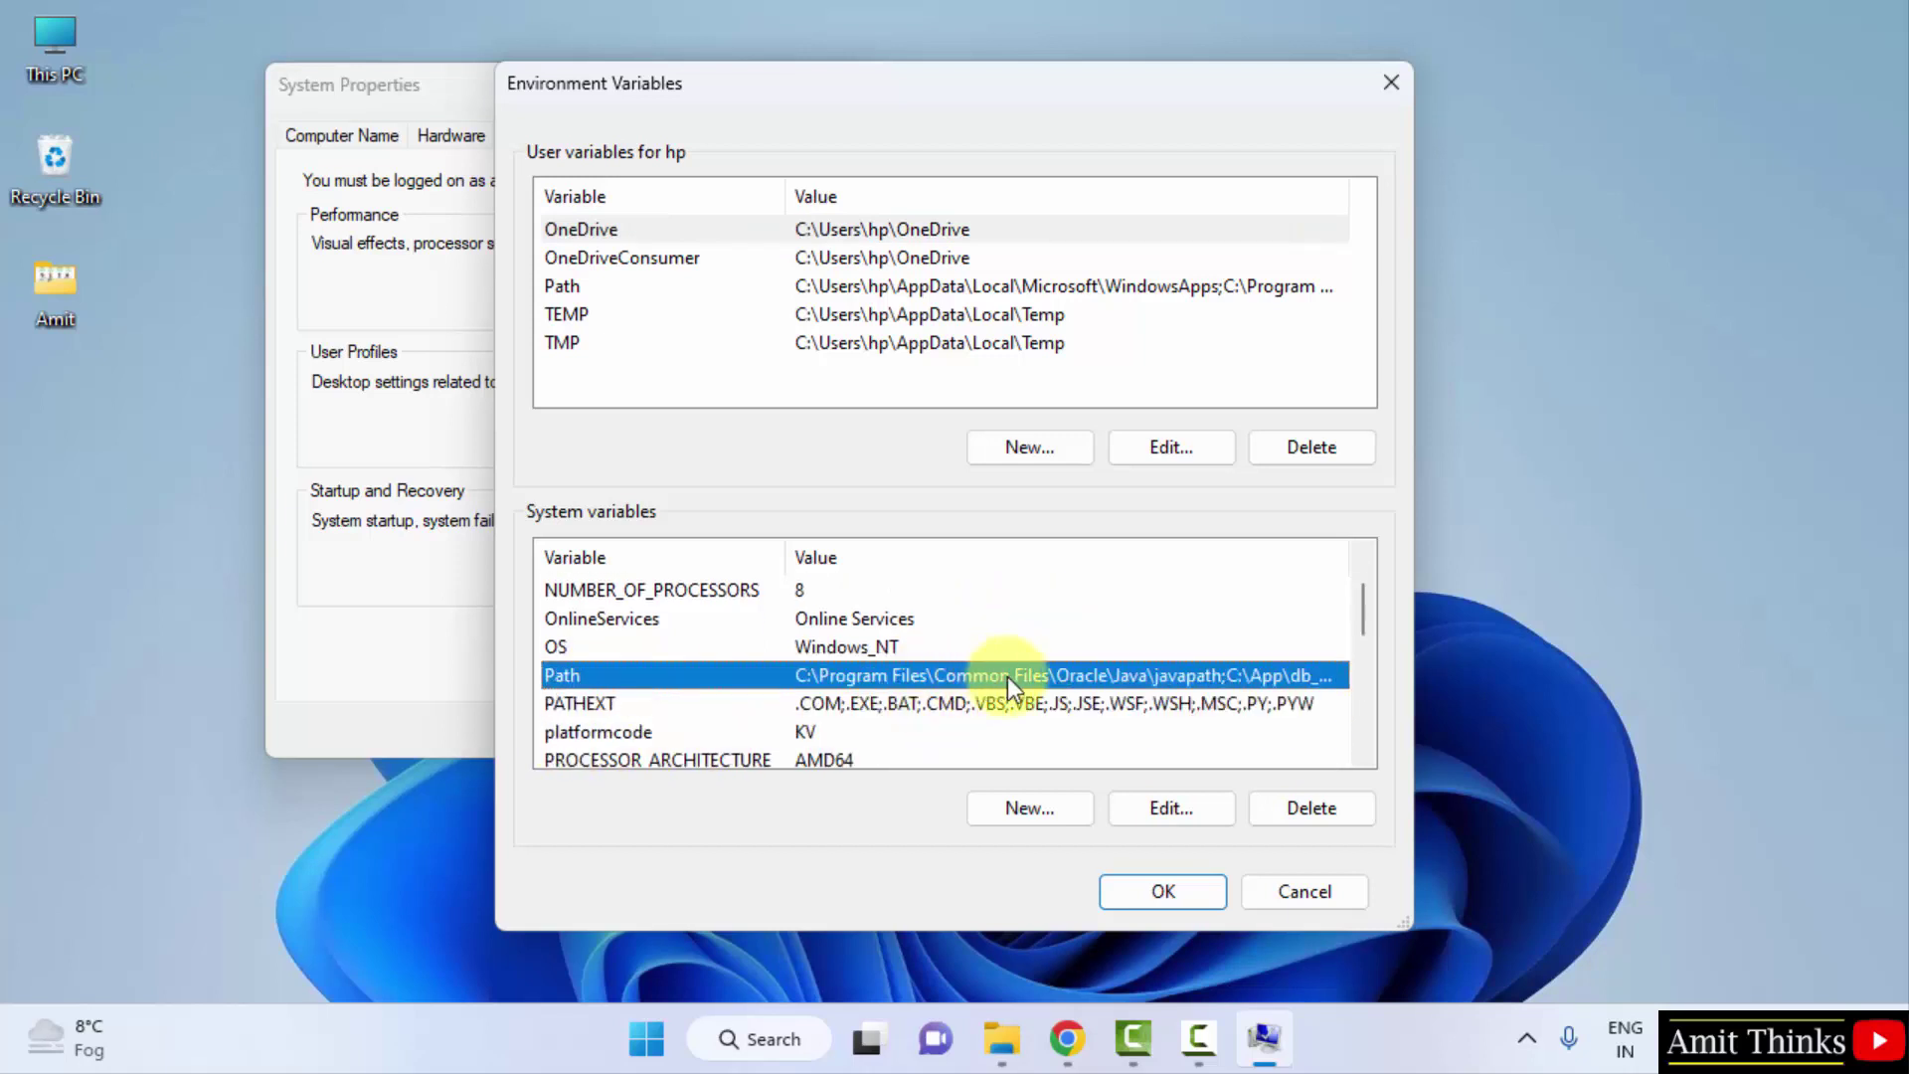
Add a new Path entry containing the pasted C:\Program Files\Java\jdk-19\bin path
{"action": "double_click", "coordinate": [1007, 675]}
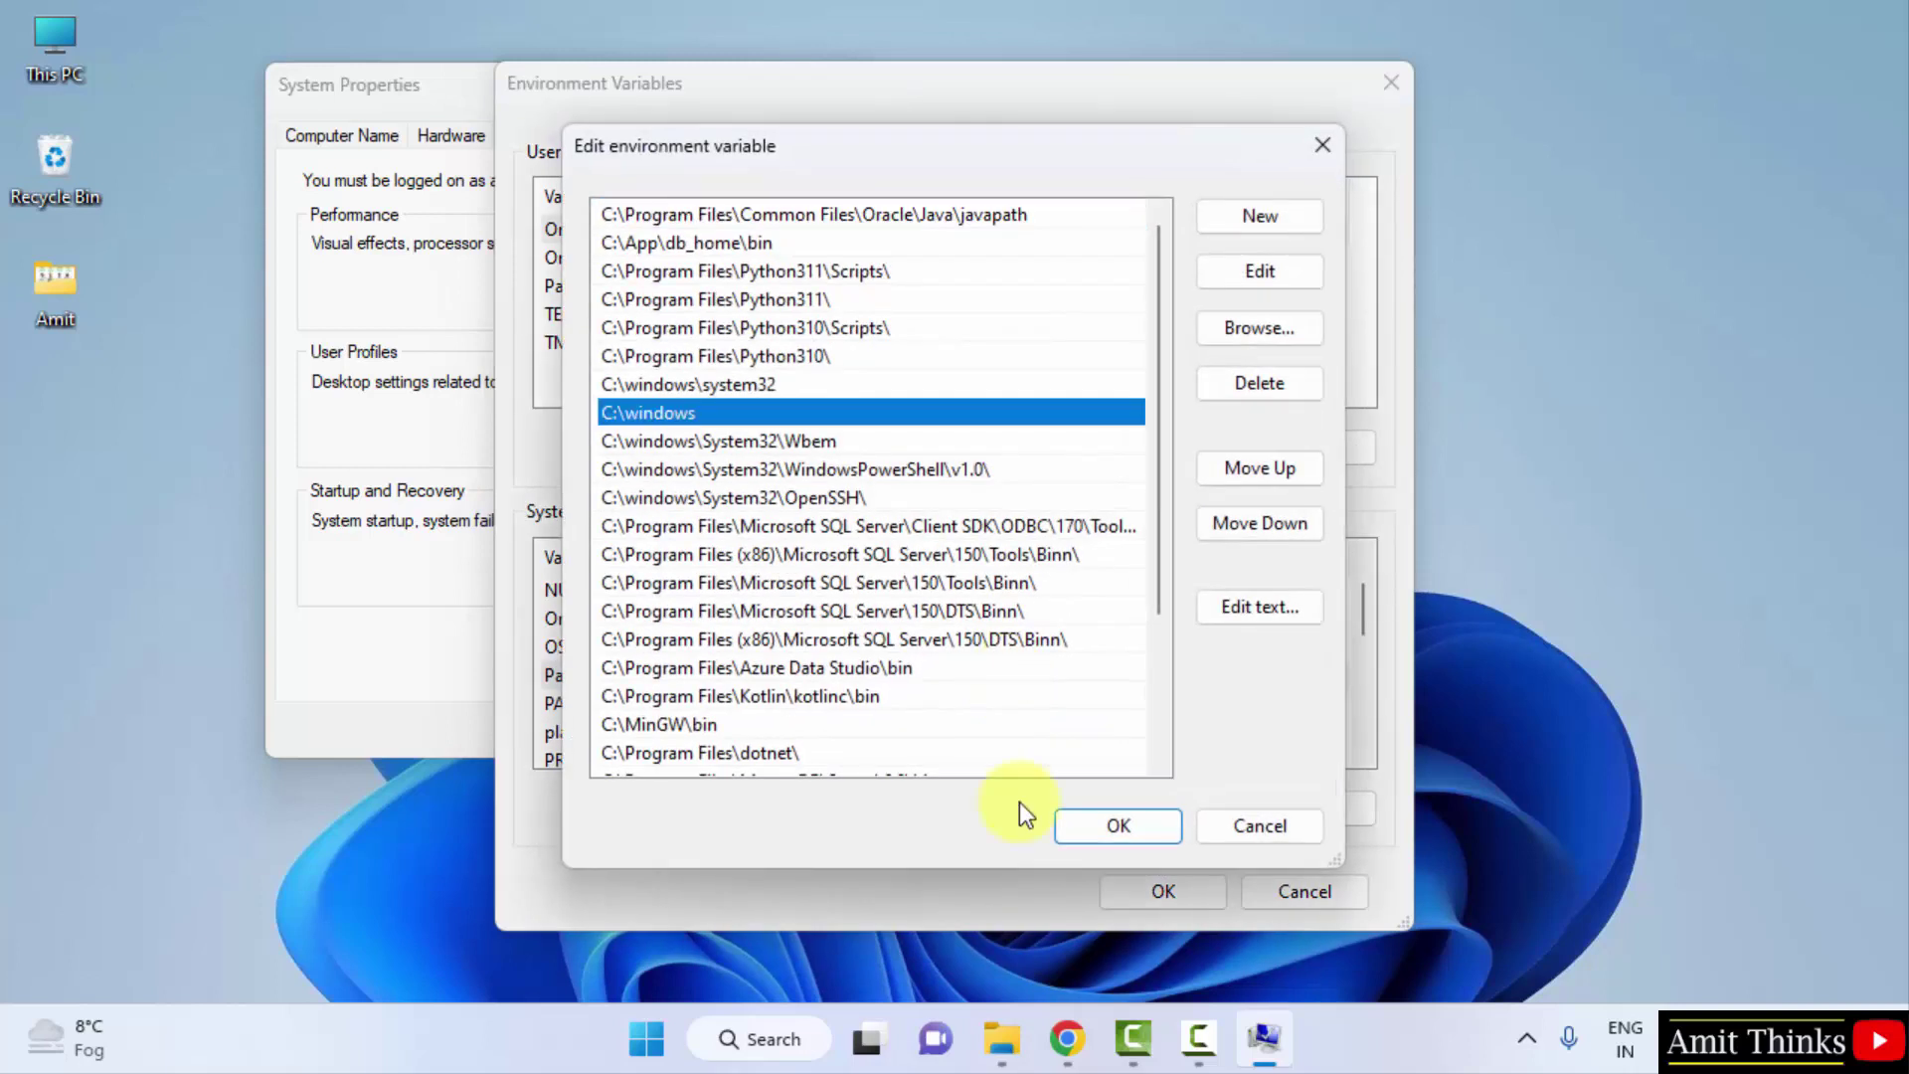
{"action": "left_click", "coordinate": [1267, 227]}
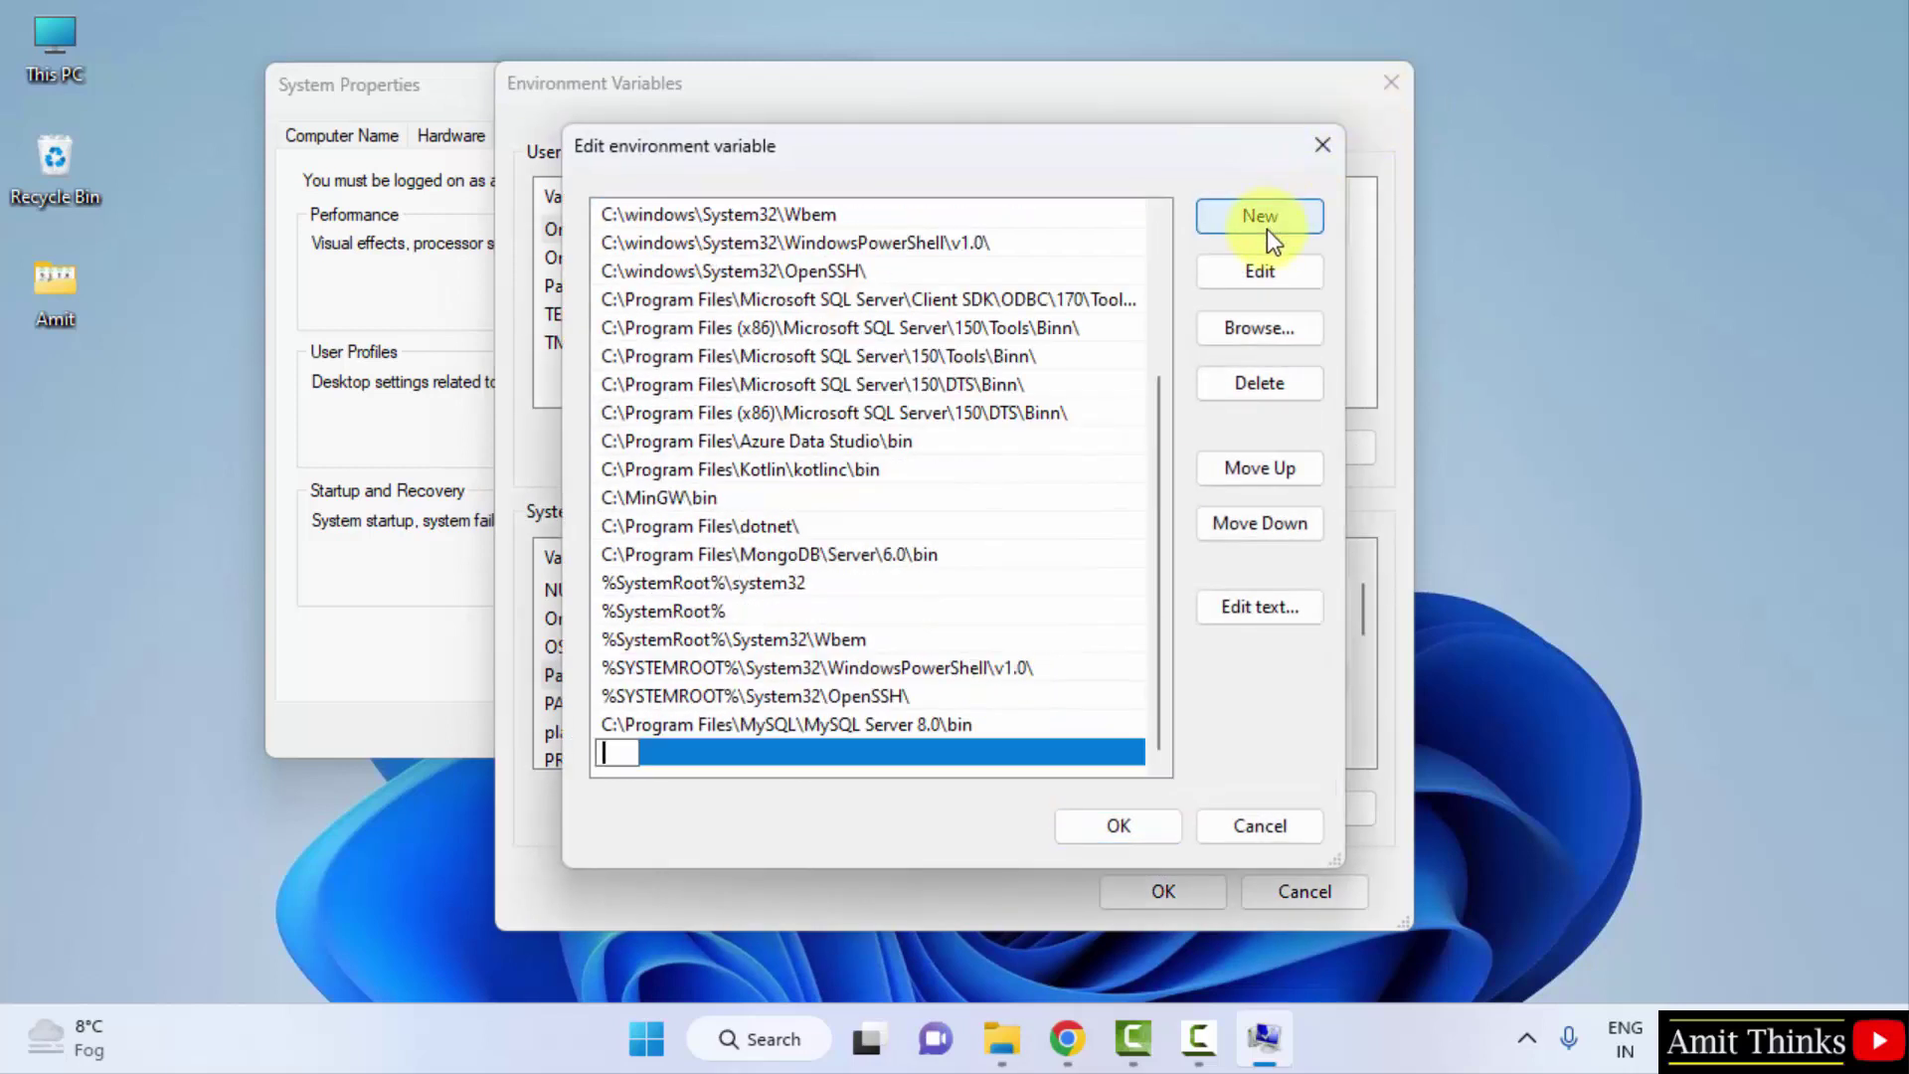
{"action": "right_click", "coordinate": [614, 754]}
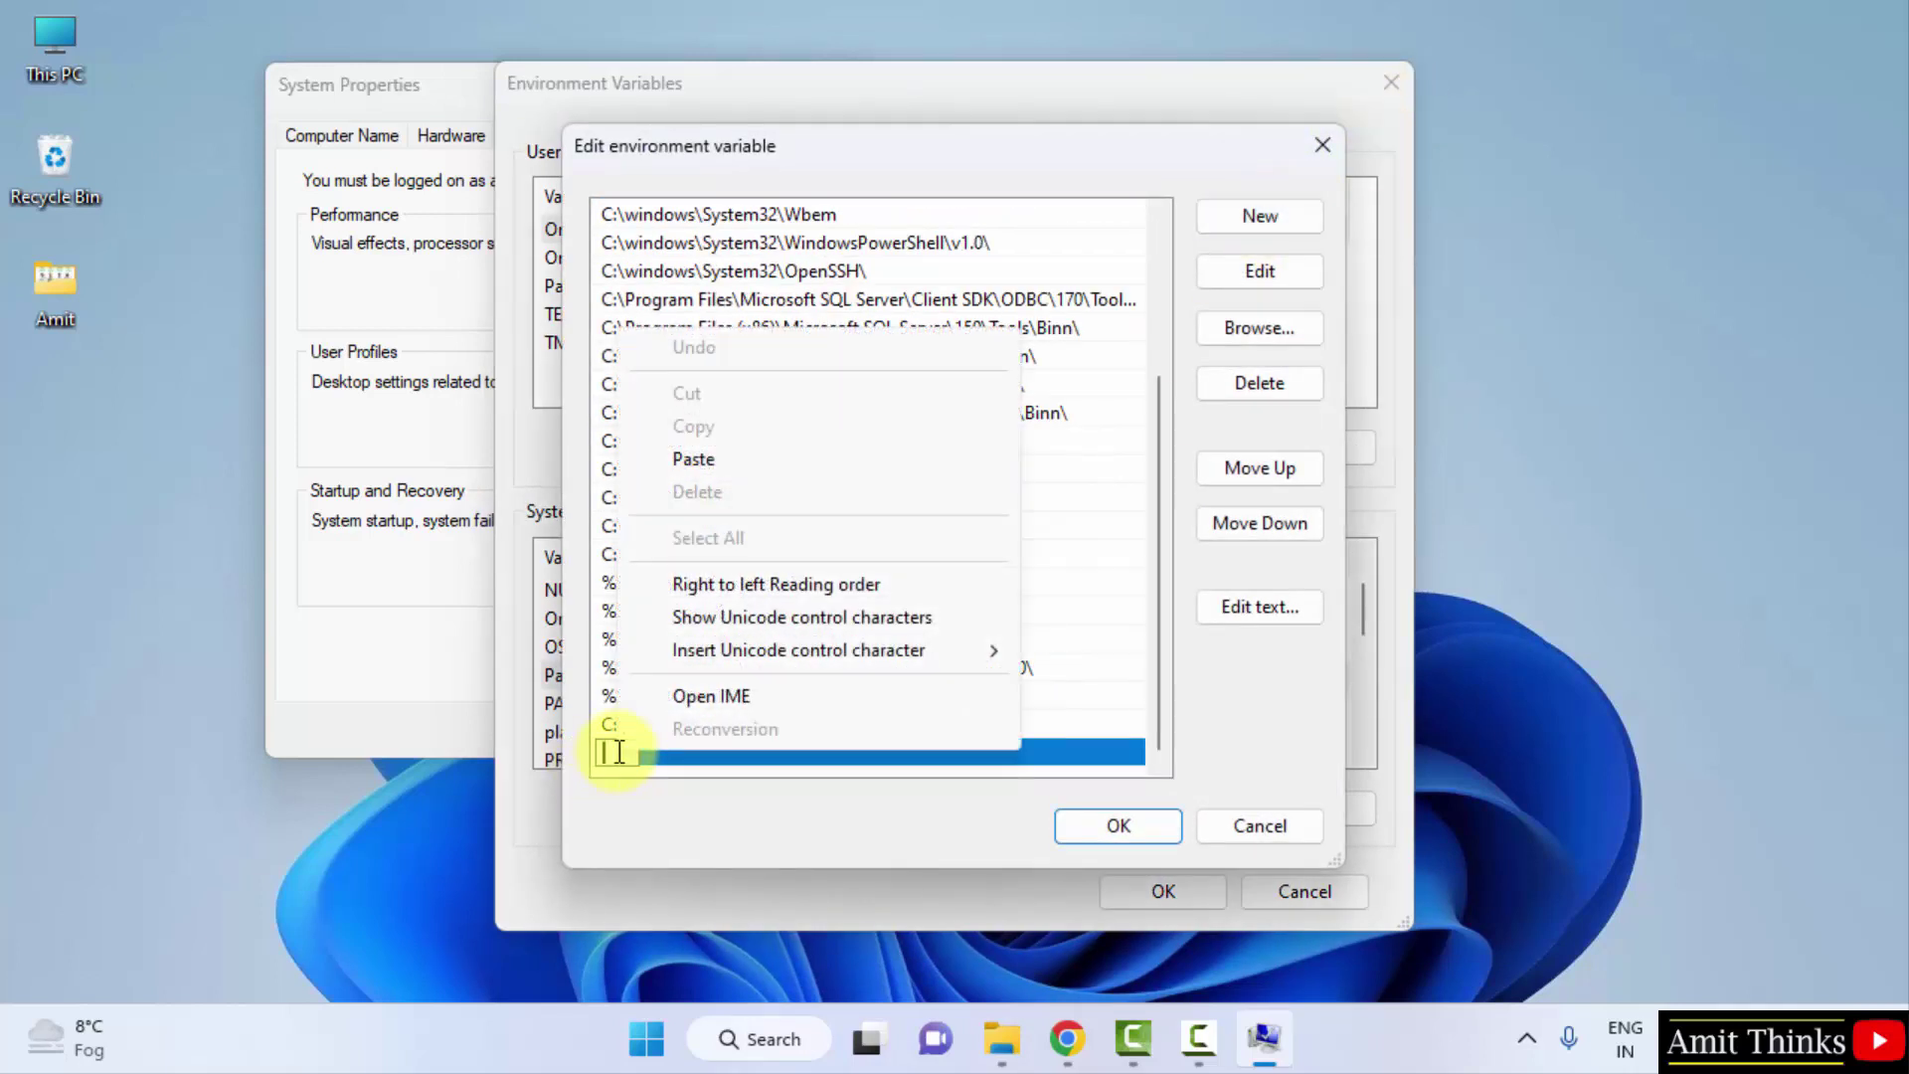
{"action": "left_click", "coordinate": [787, 463]}
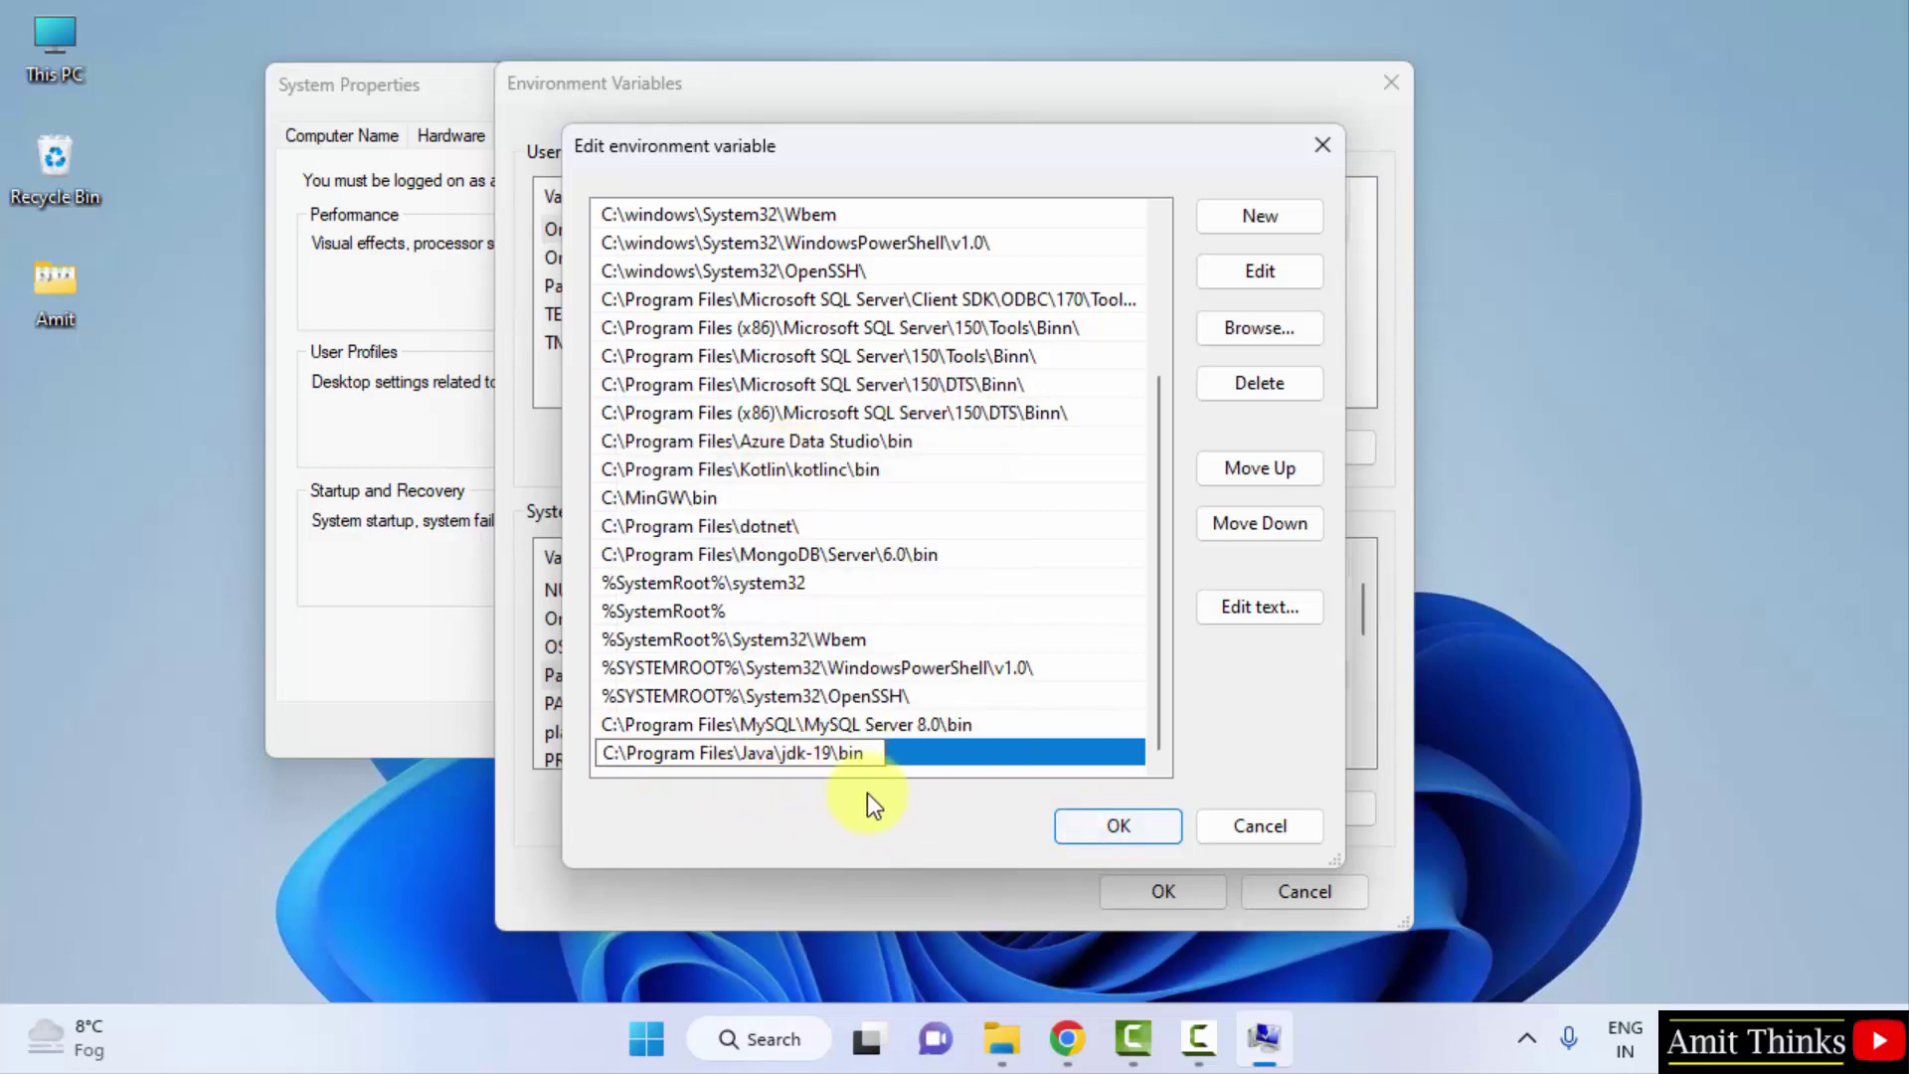
Confirm OK in Edit environment variable, Environment Variables and System Properties
{"action": "left_click", "coordinate": [1145, 836]}
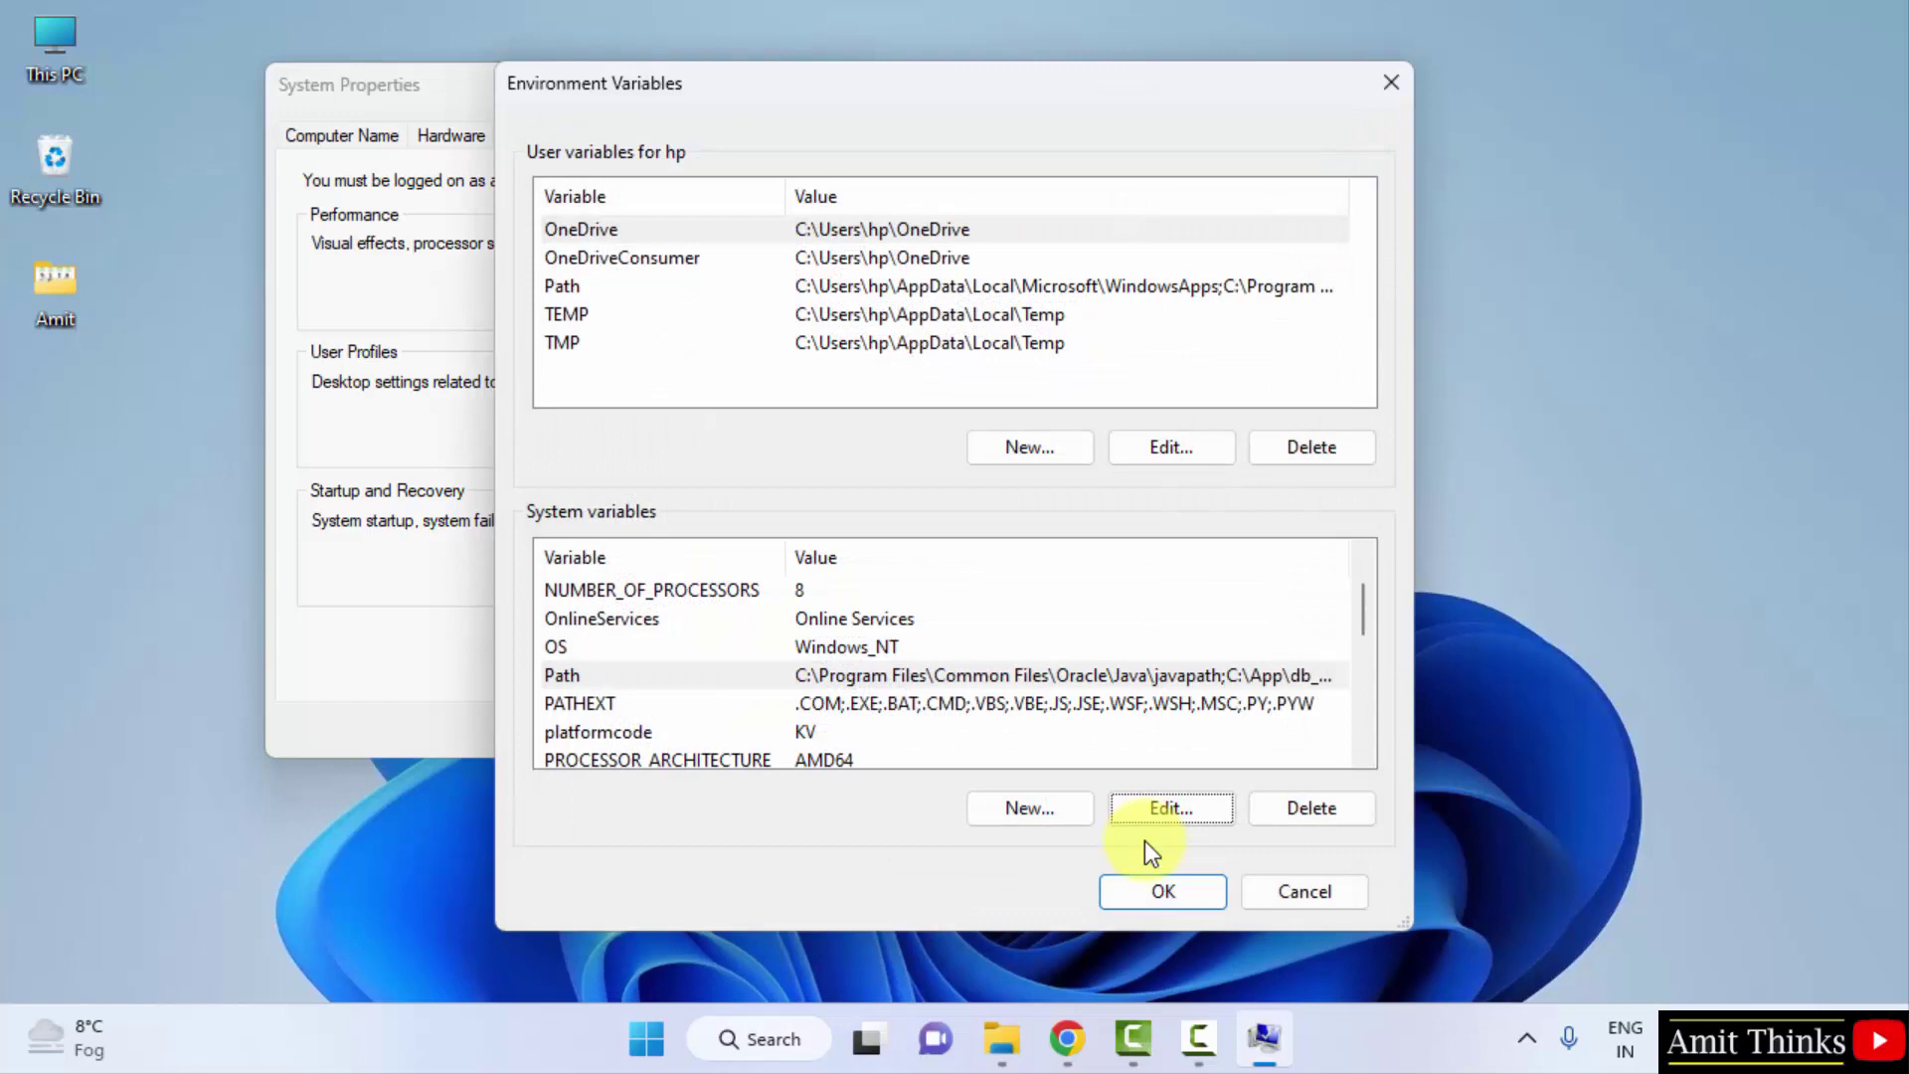
{"action": "left_click", "coordinate": [1151, 890]}
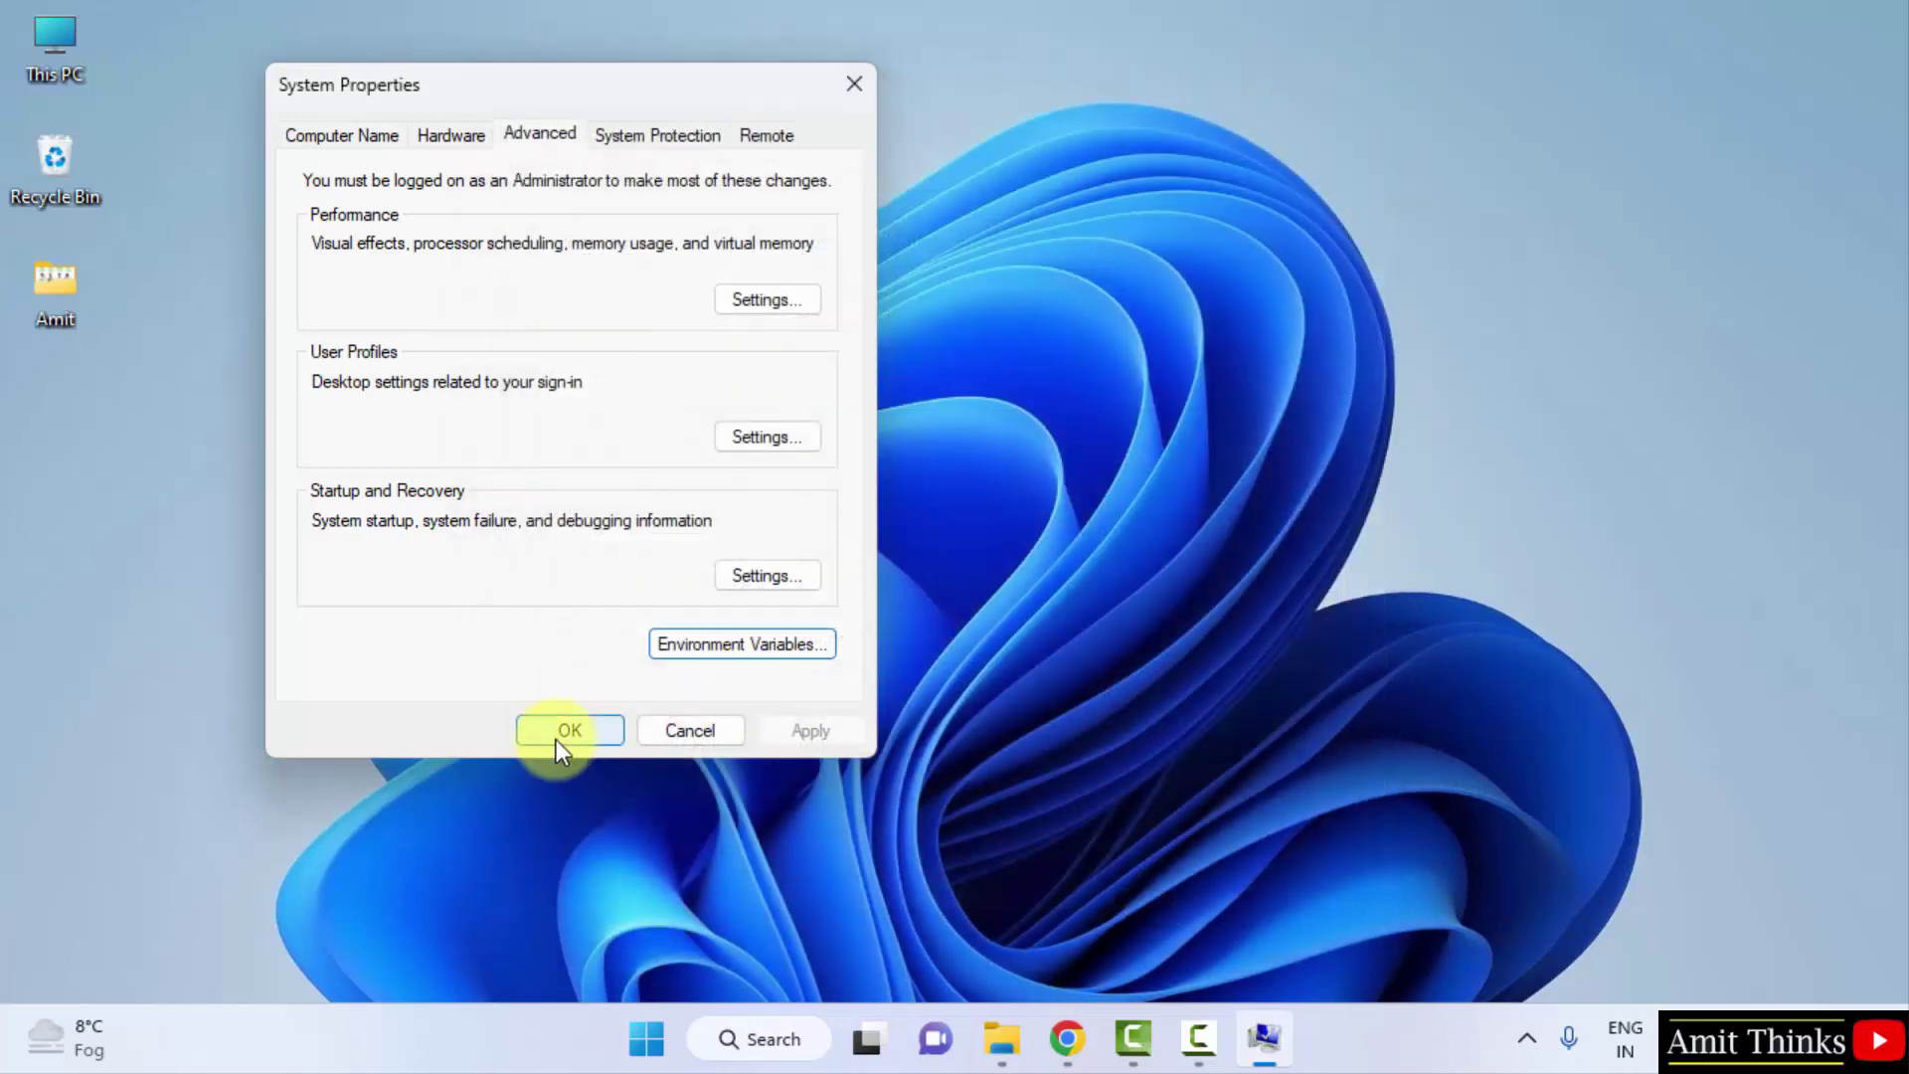
{"action": "left_click", "coordinate": [557, 739]}
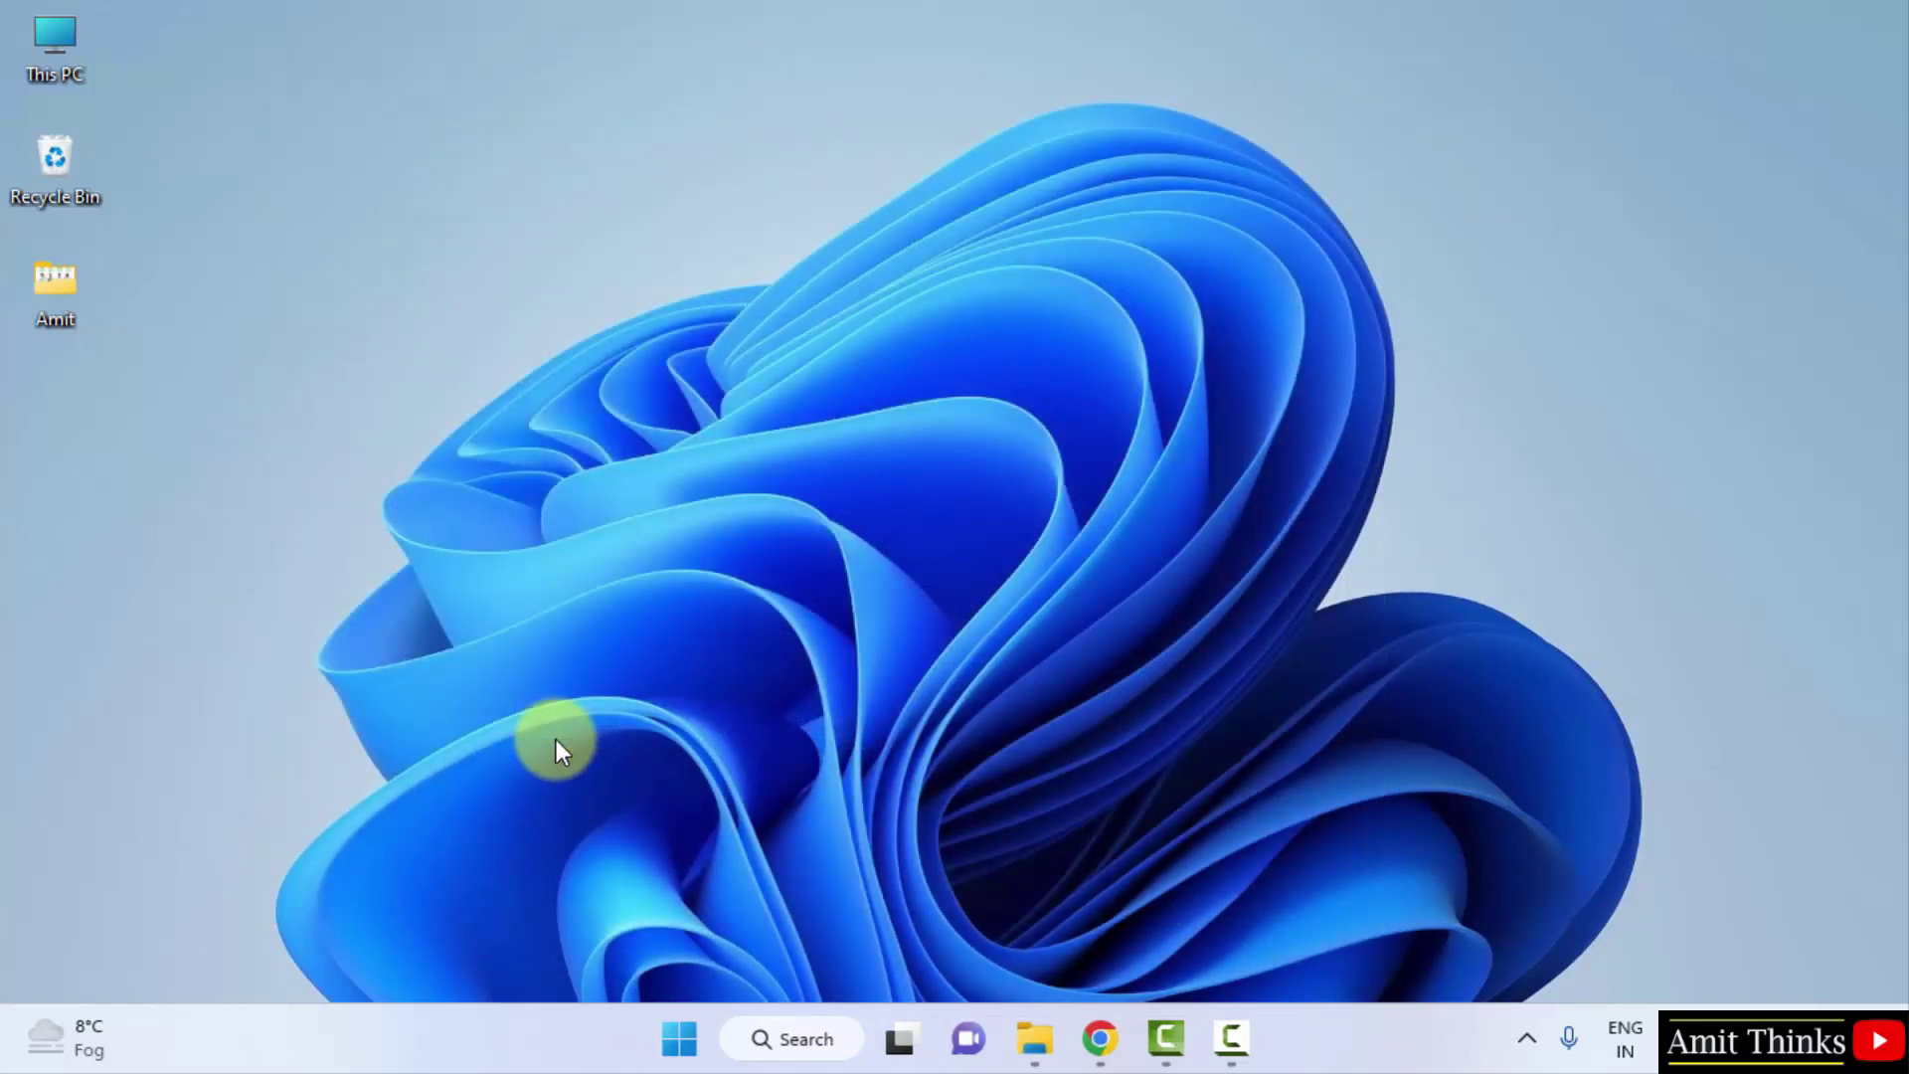
Search Start for 'cmd' and launch Command Prompt
{"action": "left_click", "coordinate": [676, 1022]}
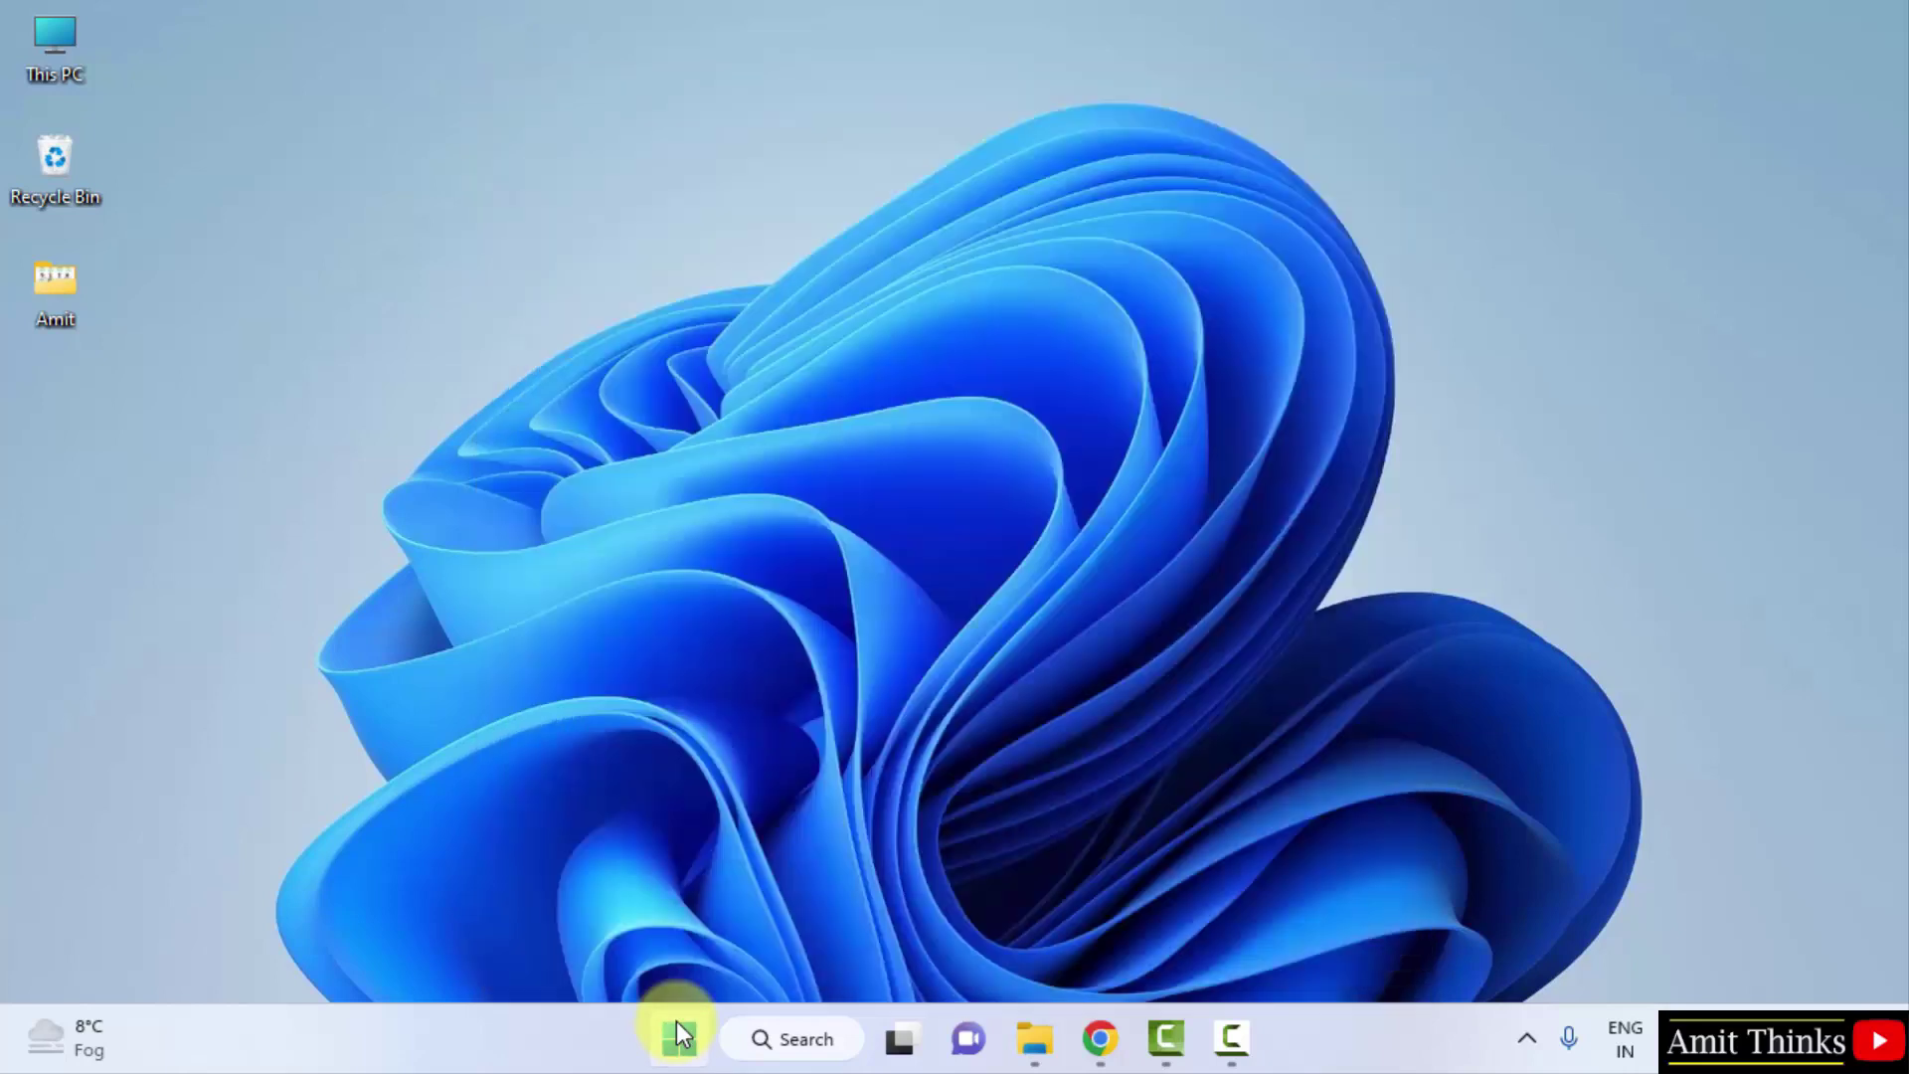
{"action": "type", "text": "cmd"}
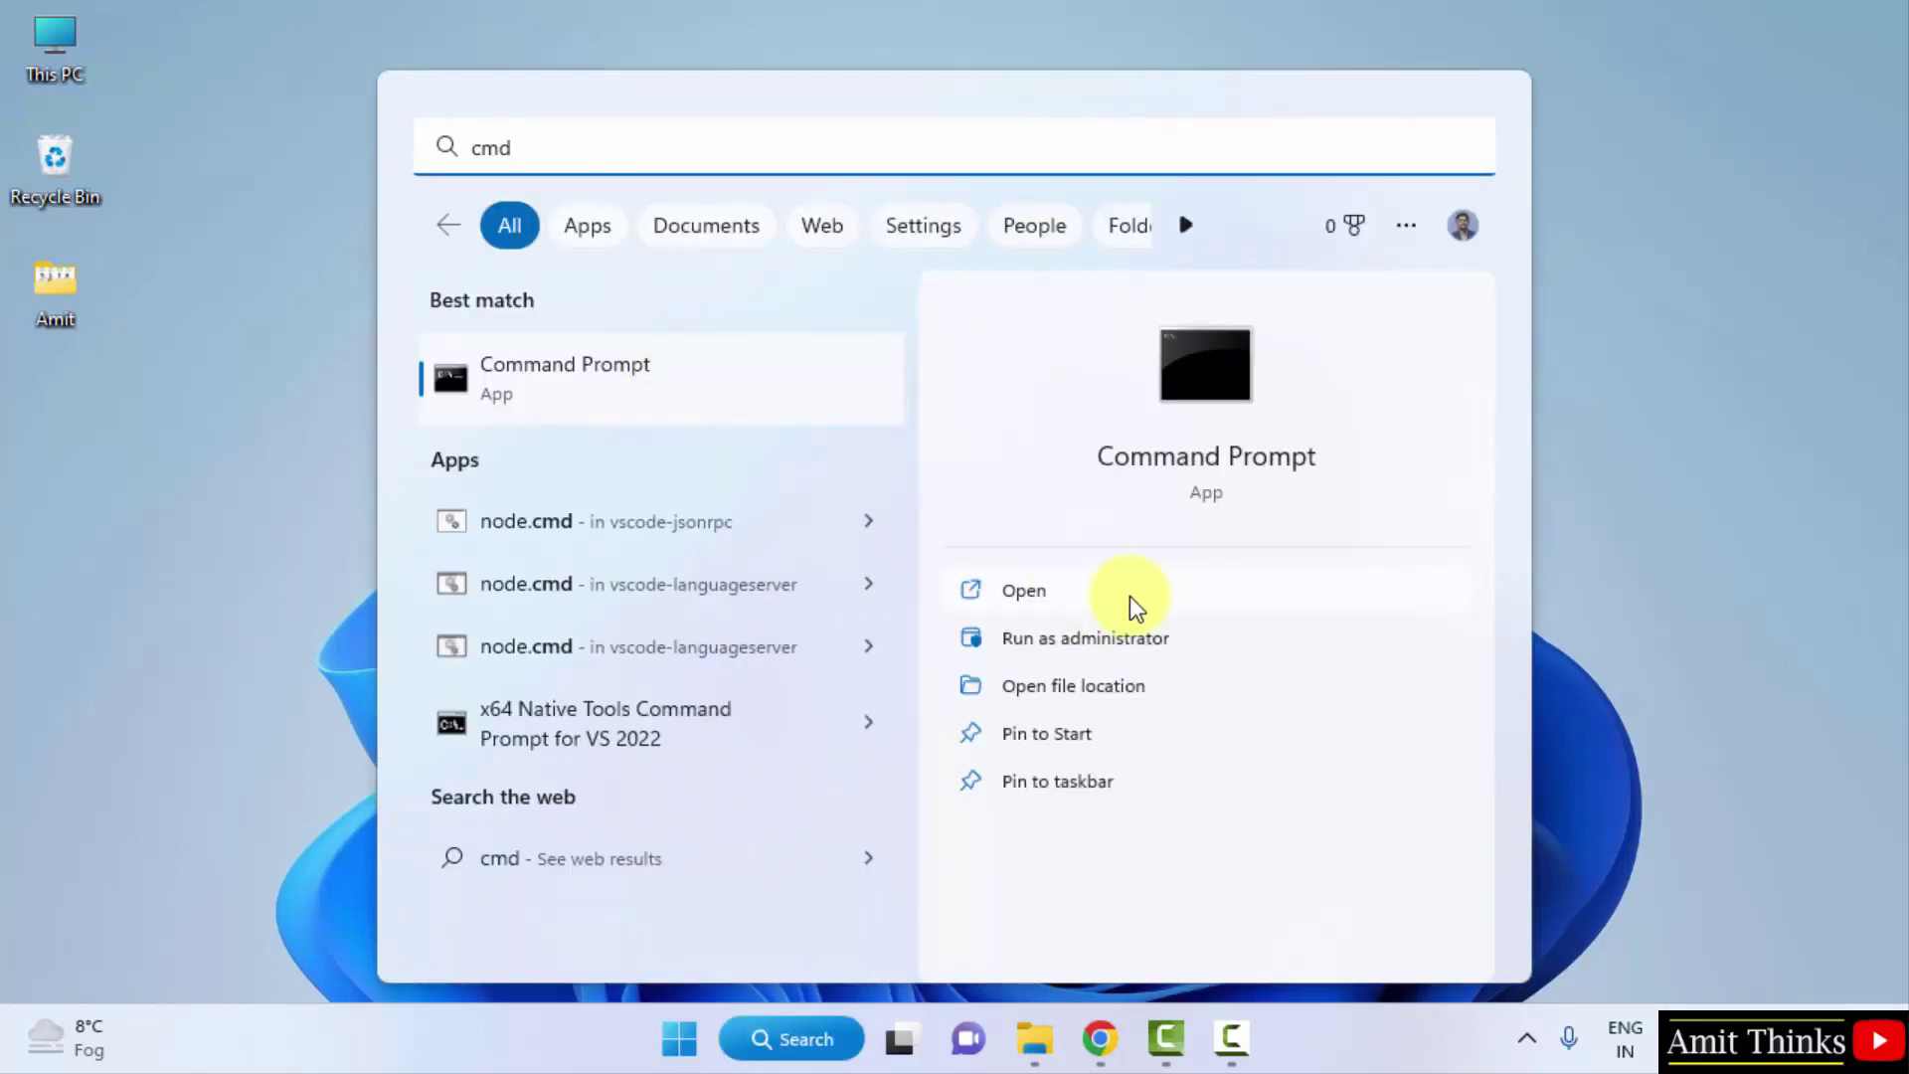
{"action": "left_click", "coordinate": [1130, 595]}
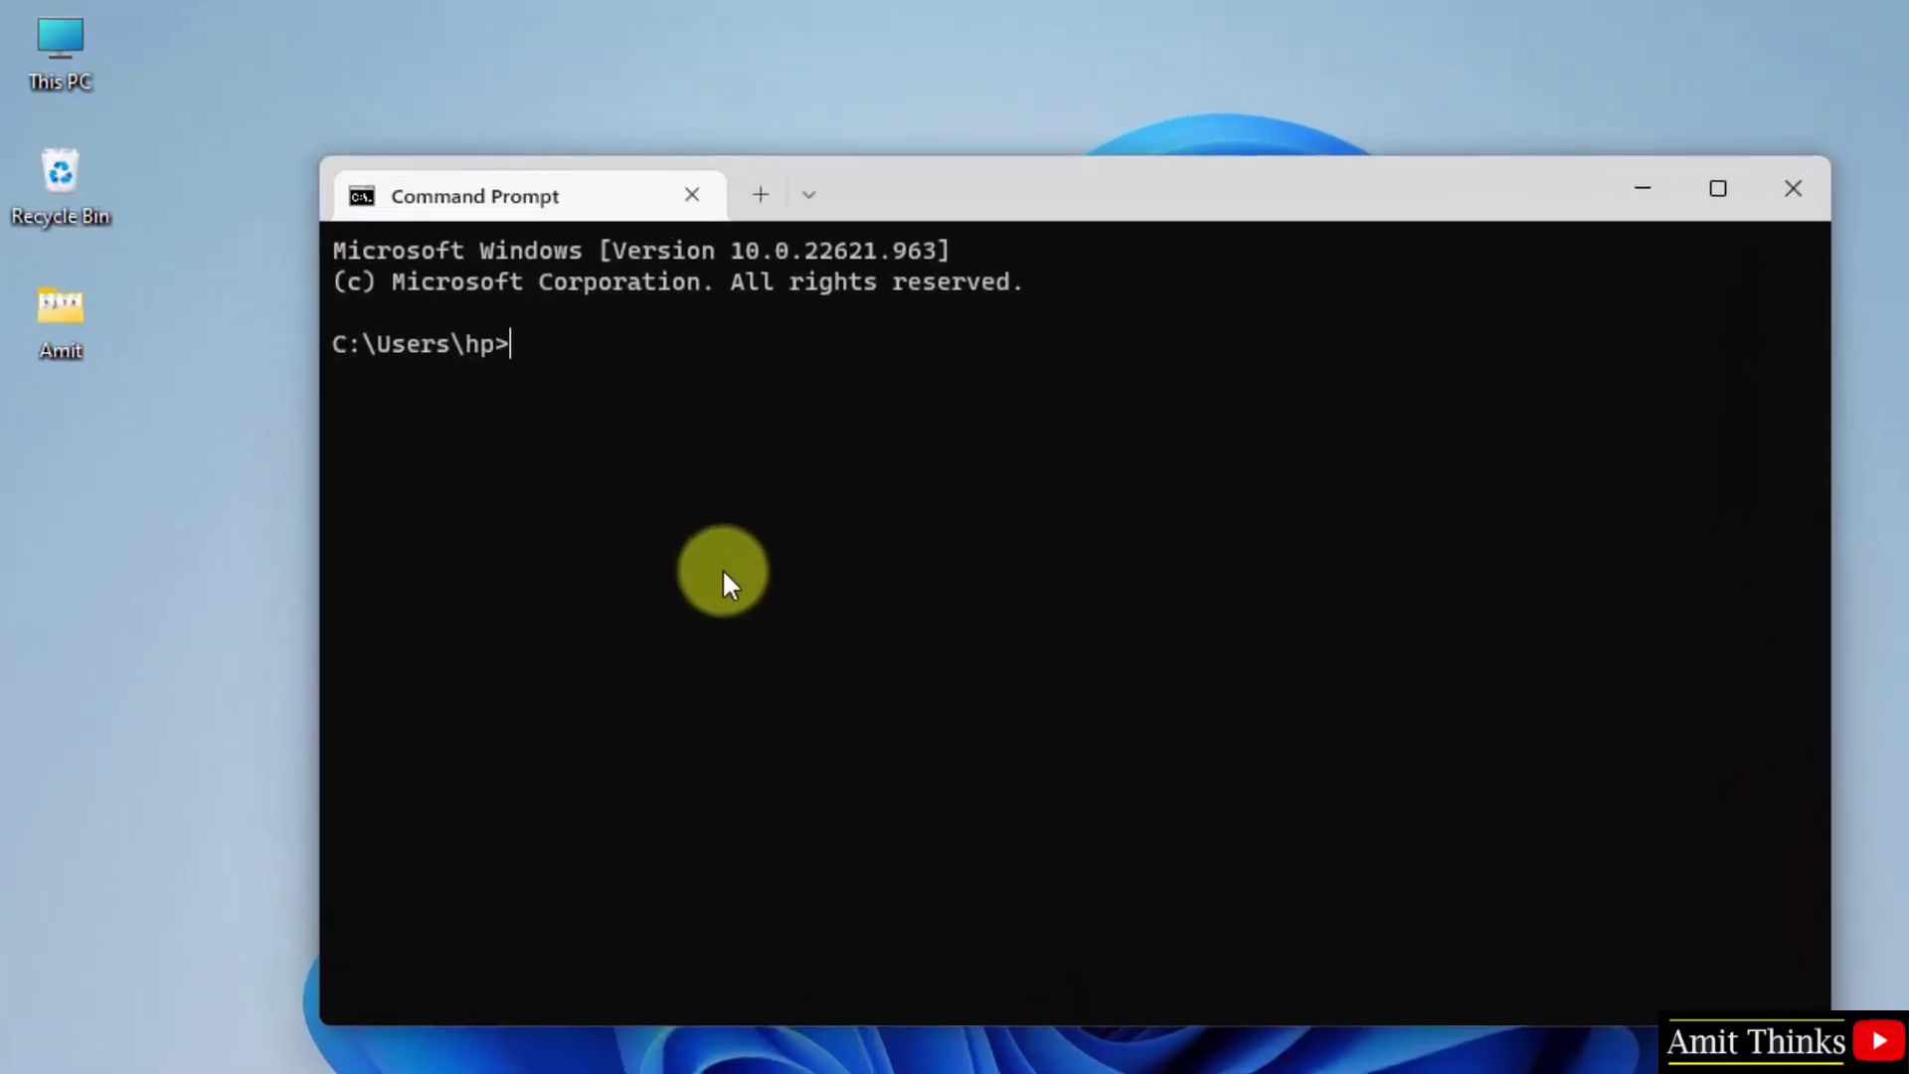
{"action": "type", "text": "jav"}
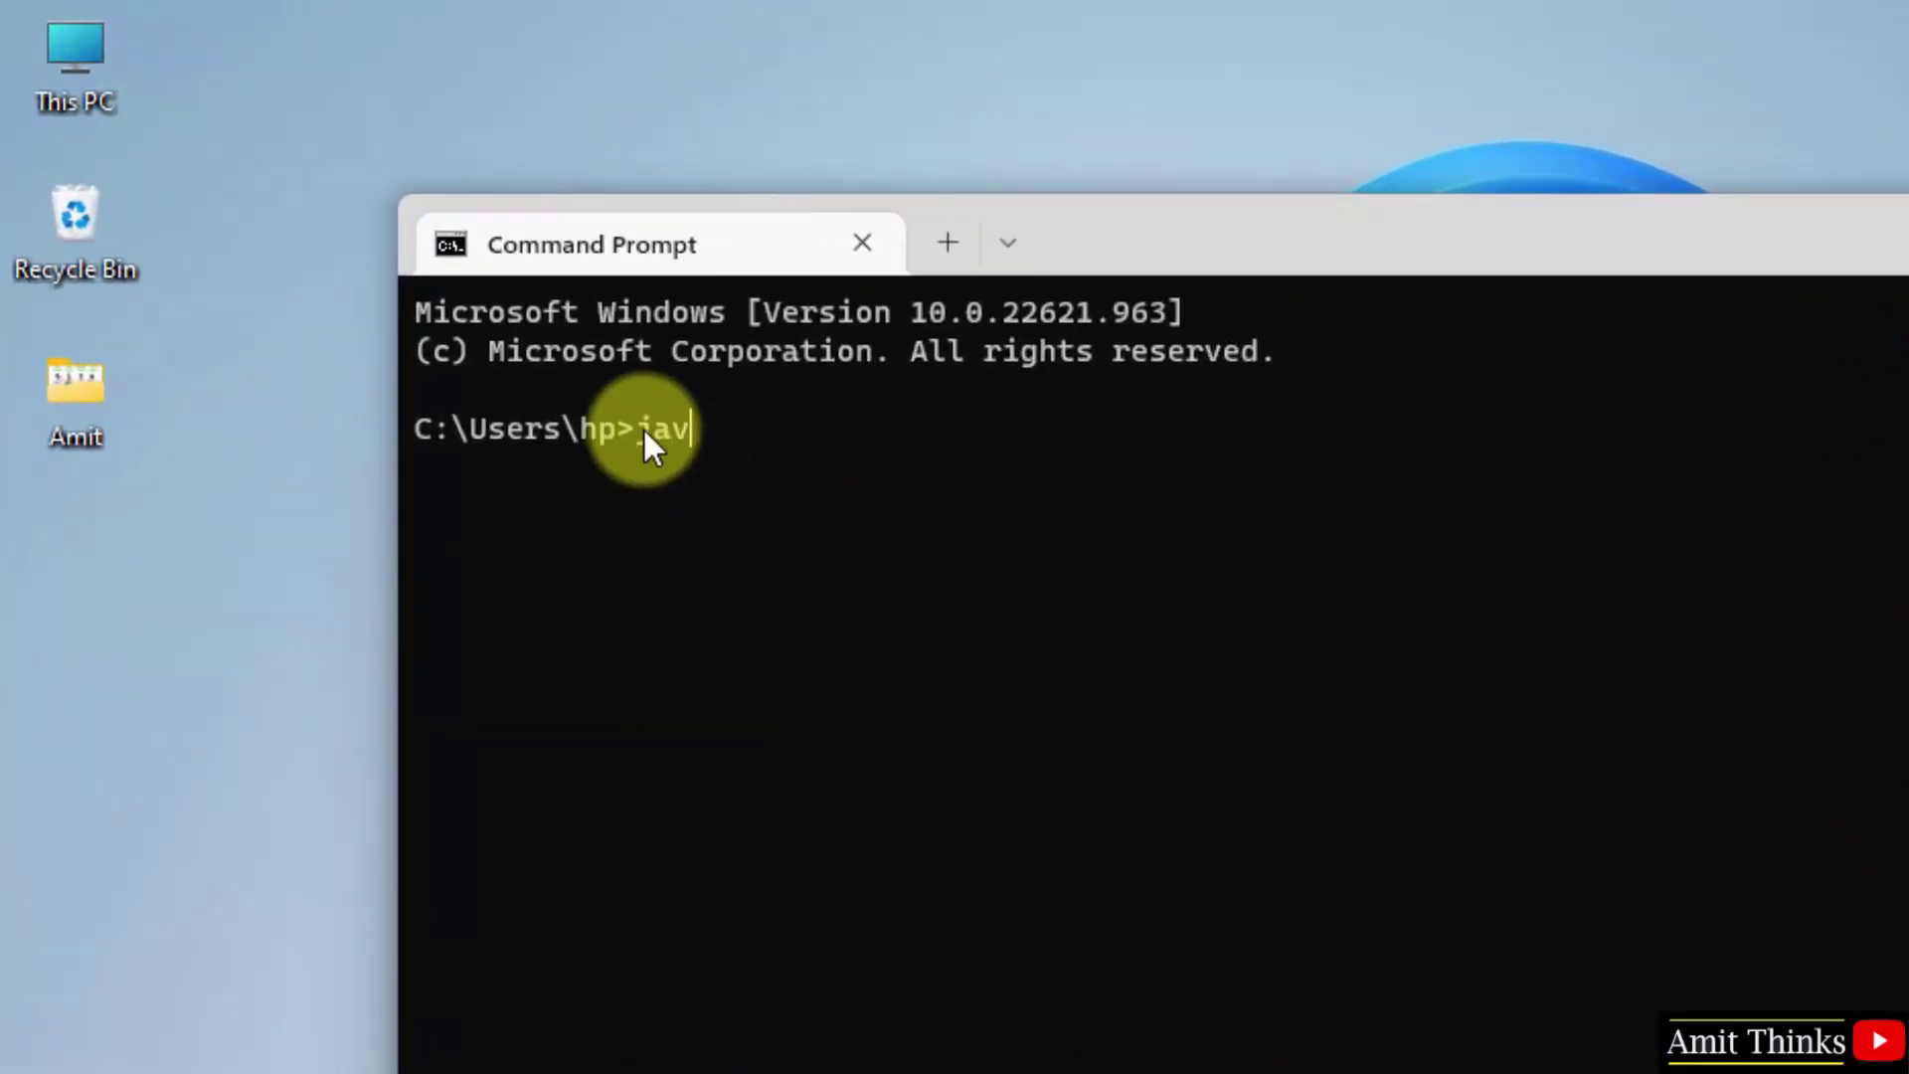
{"action": "type", "text": "a --v"}
{"action": "type", "text": "ersion"}
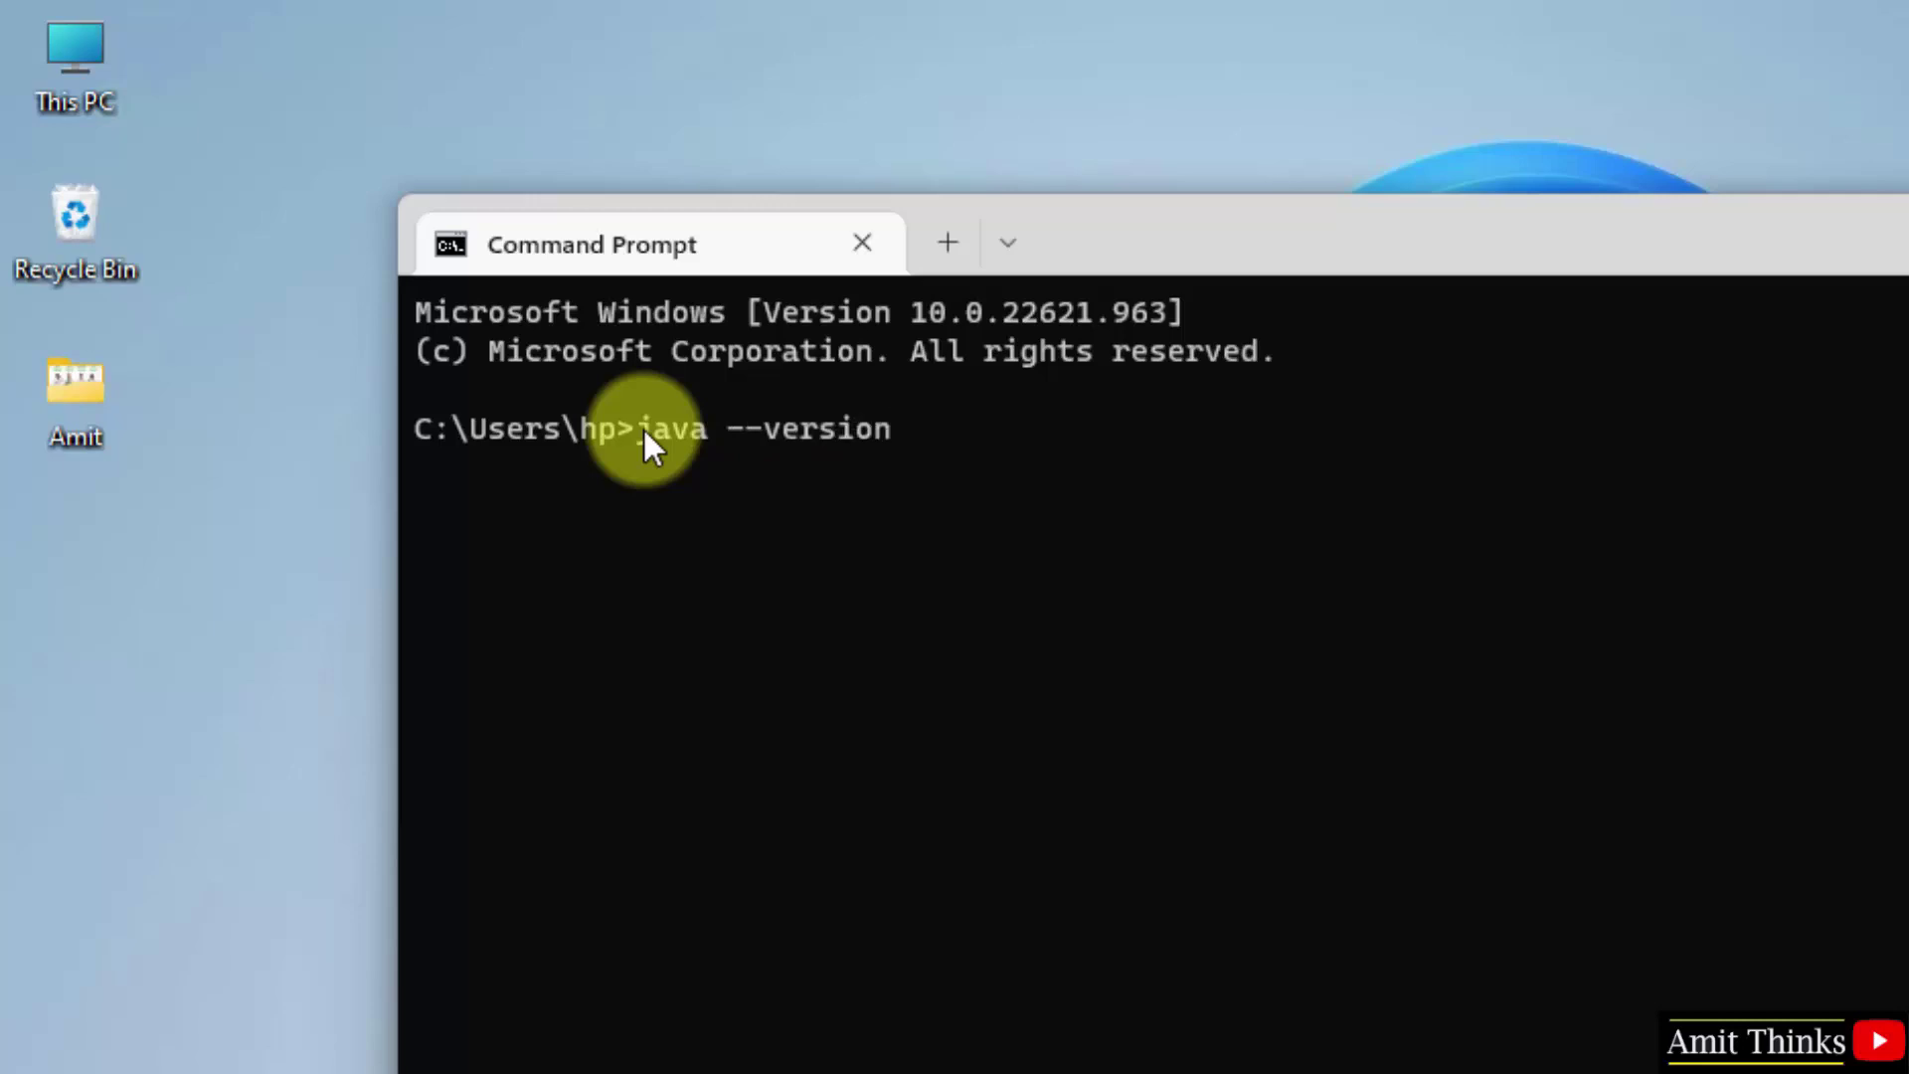
Run 'java --version', check it reports 19.0.1, and close Command Prompt
{"action": "key", "text": "Return"}
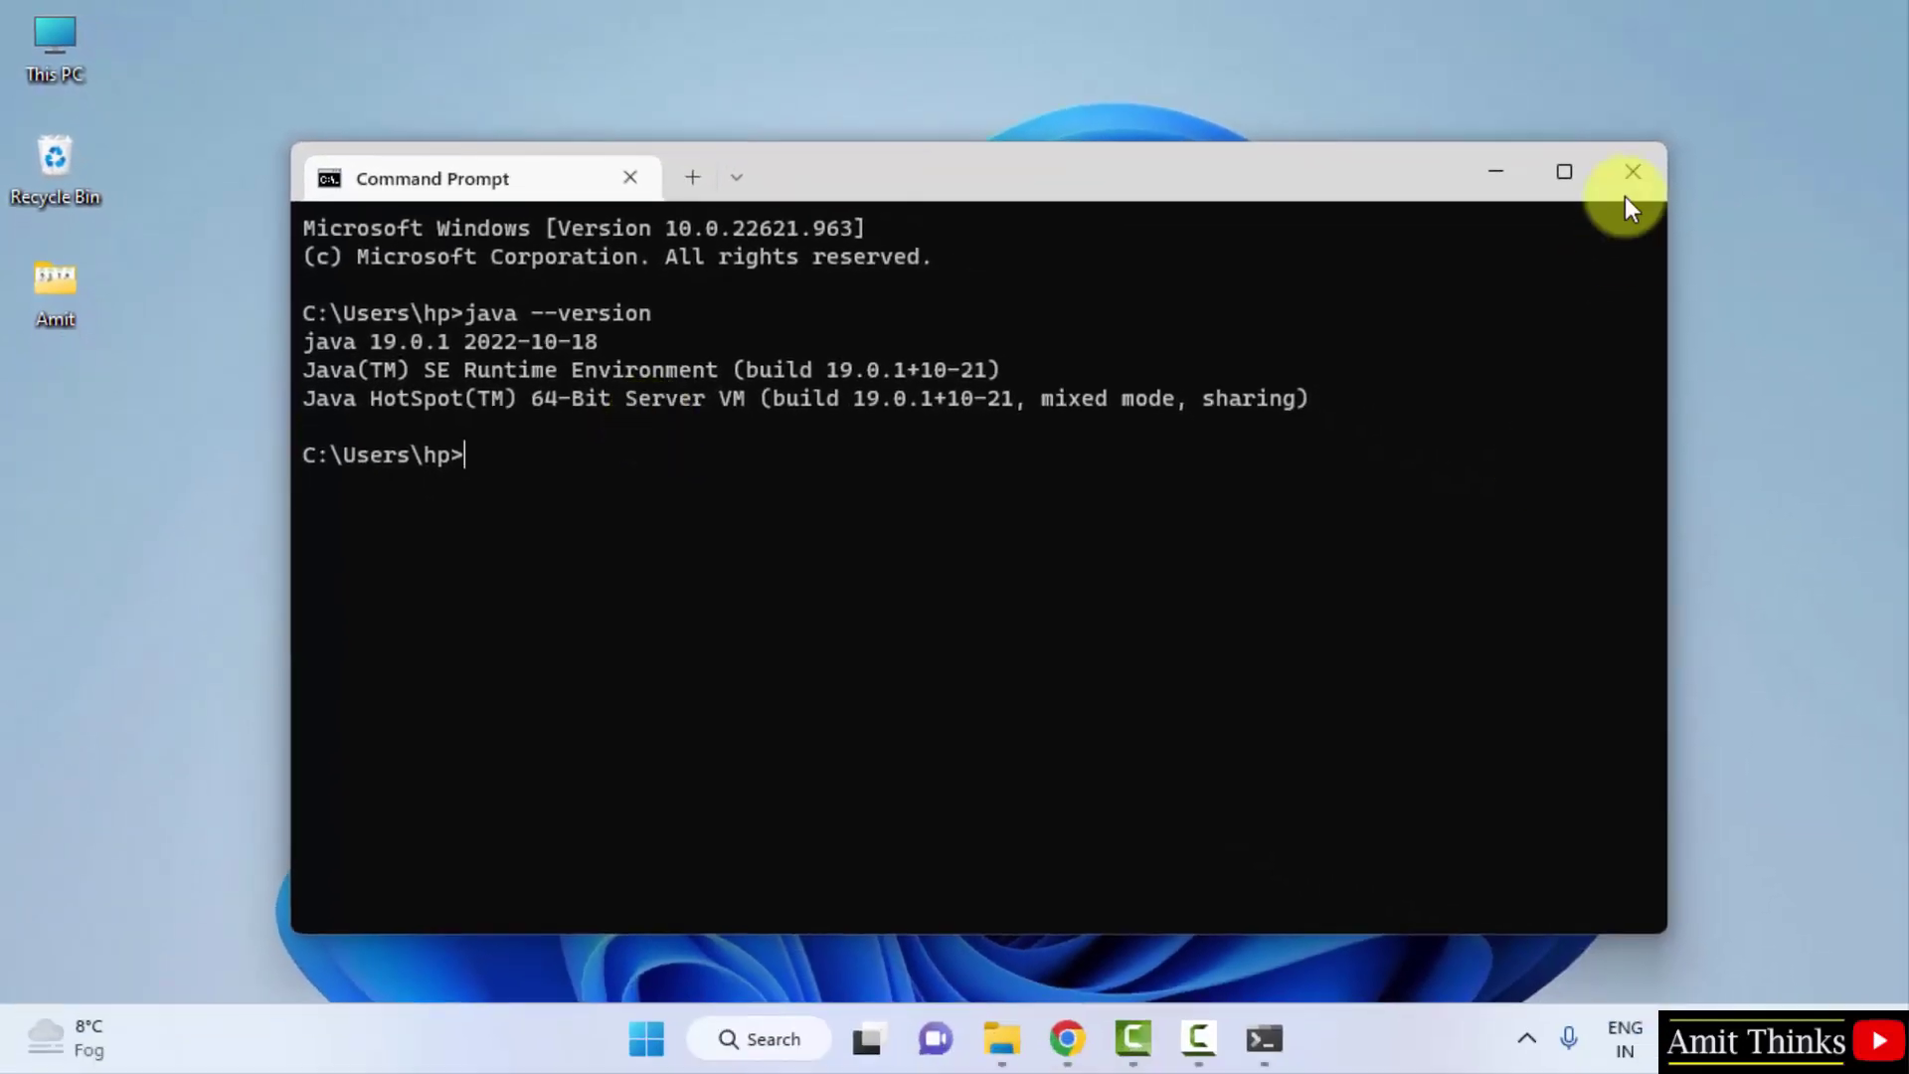
{"action": "left_click", "coordinate": [1631, 177]}
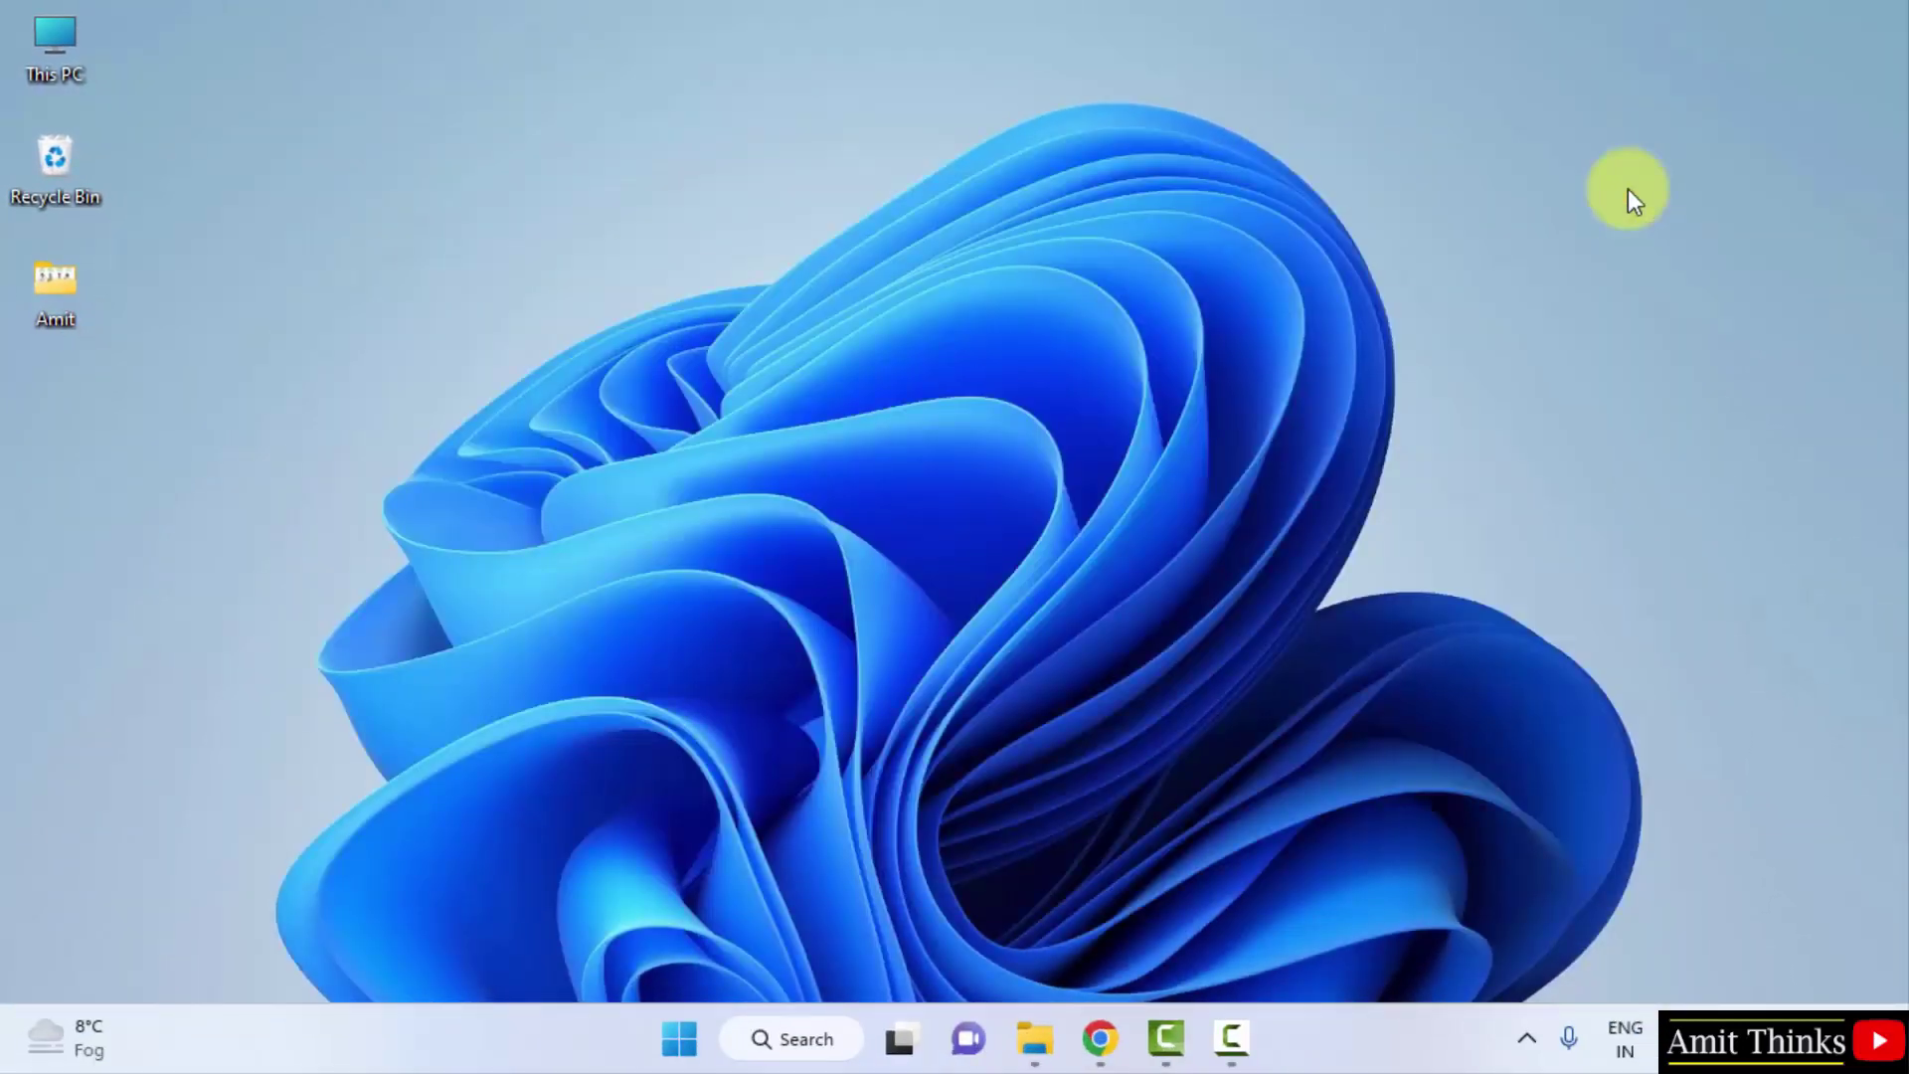